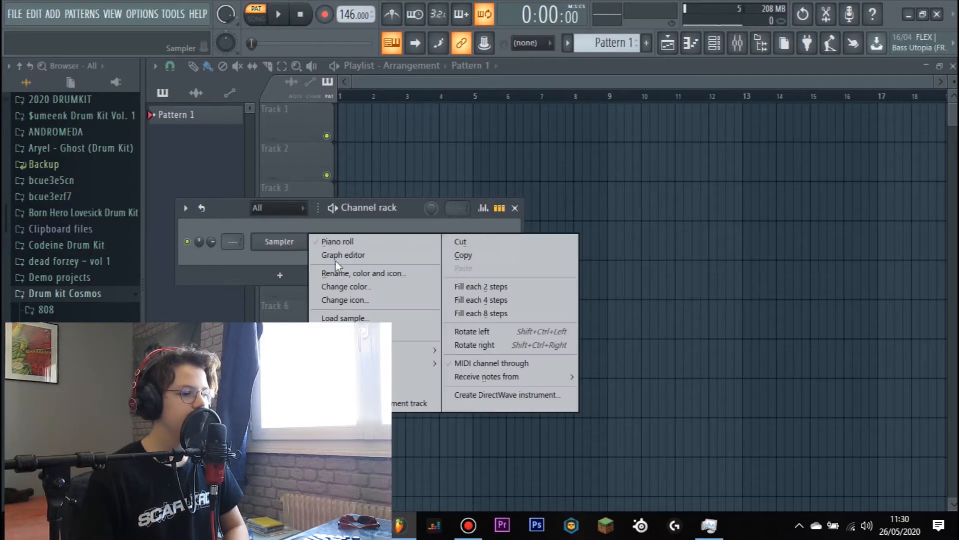
- Replace the Sampler channel with the Sytrus synth, set to the Distant preset, and audition its sound
mouse_move(415, 364)
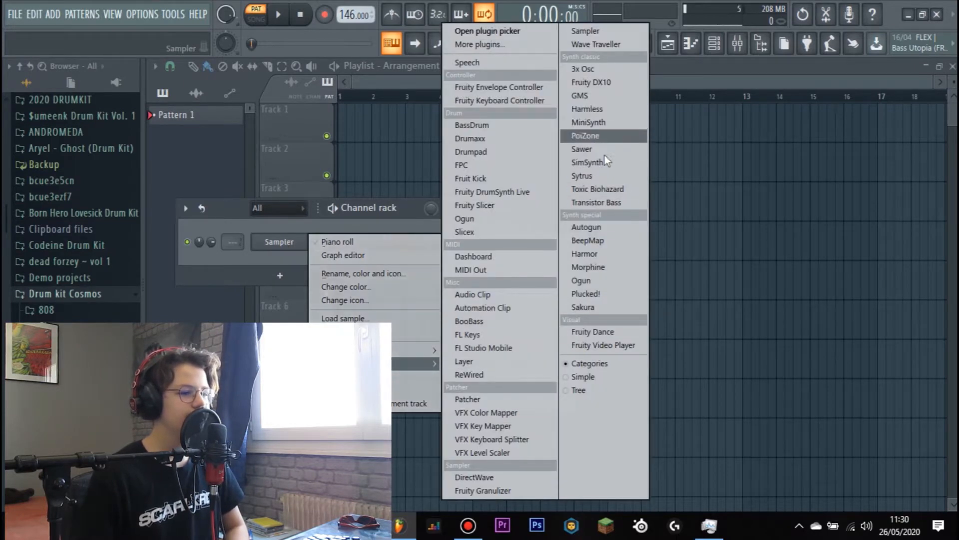
left_click(583, 176)
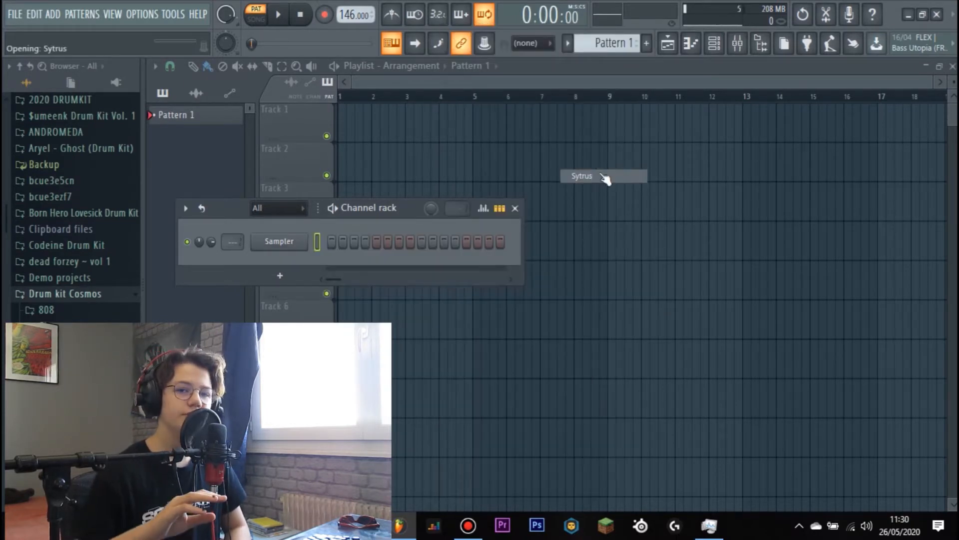
left_click_drag(608, 181, 606, 86)
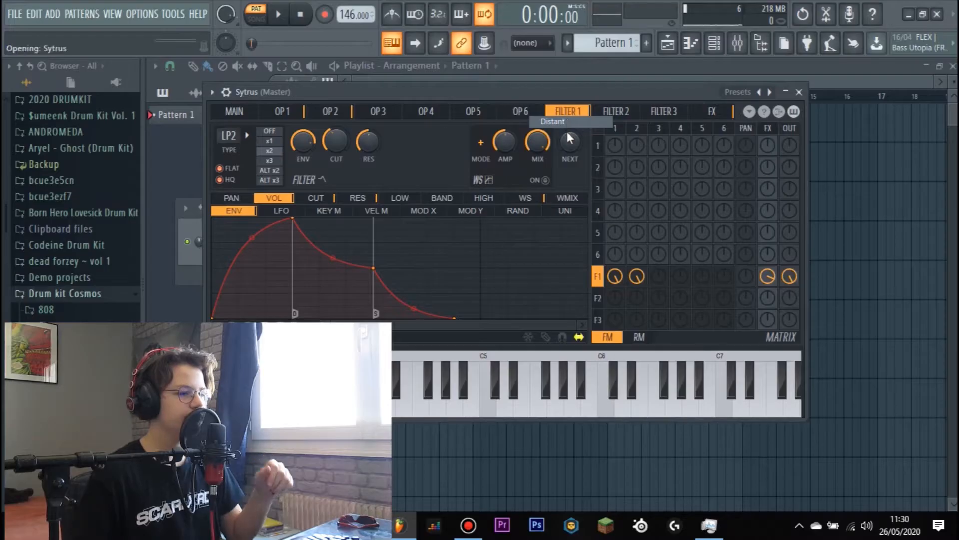
key("c")
key("z")
key("x")
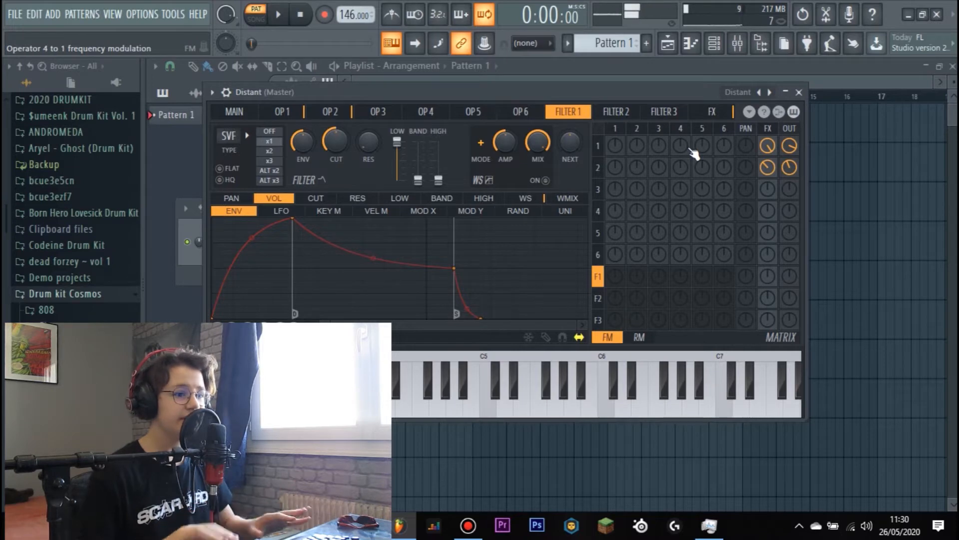
left_click(799, 92)
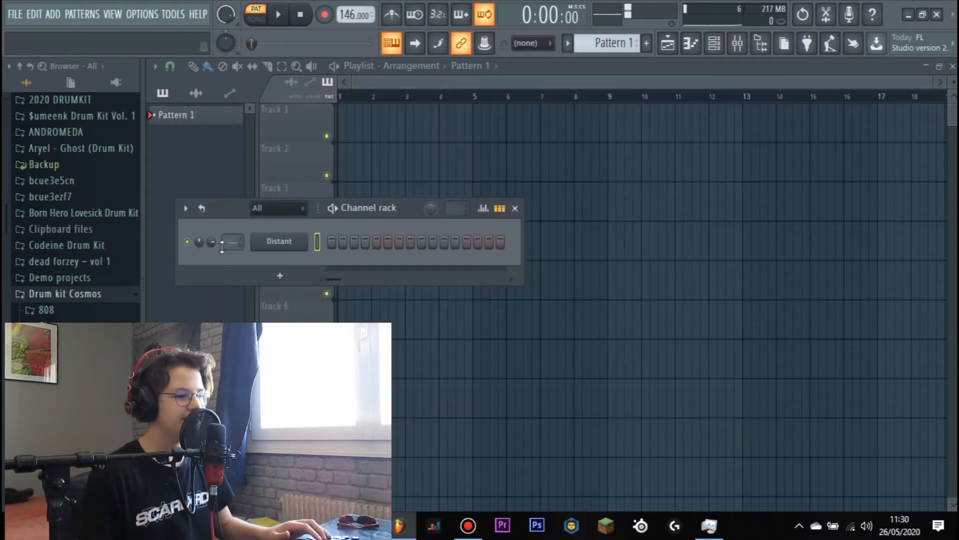
- Open the Distant channel's piano roll and enter an A5 note at the start, followed directly by a G5 note
right_click(303, 251)
left_click(331, 243)
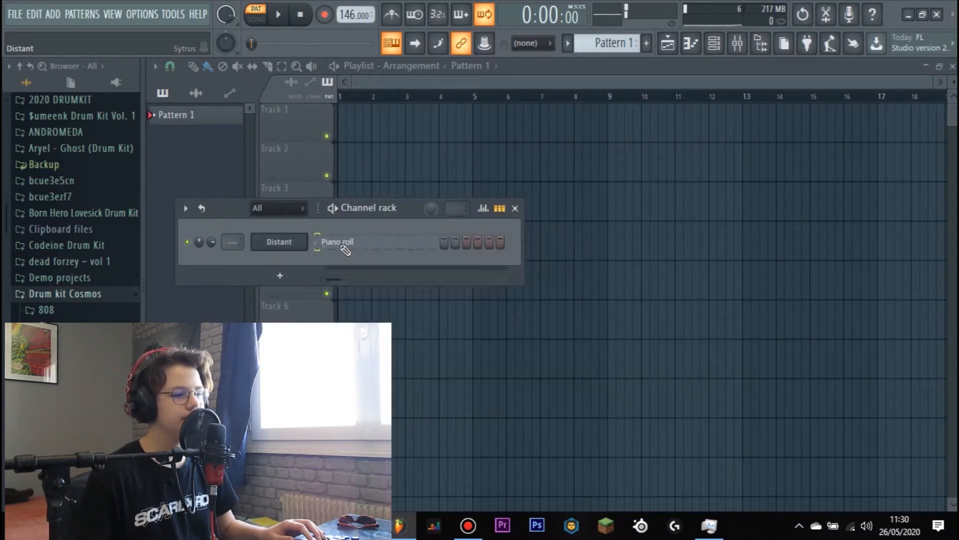
scroll(290, 269, "down", 3)
left_click_drag(259, 258, 168, 269)
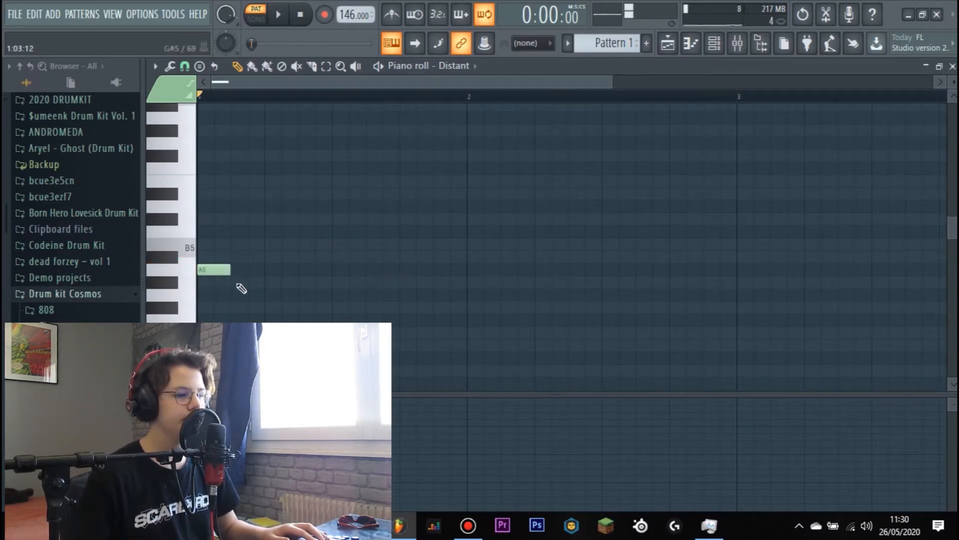
left_click_drag(242, 296, 245, 307)
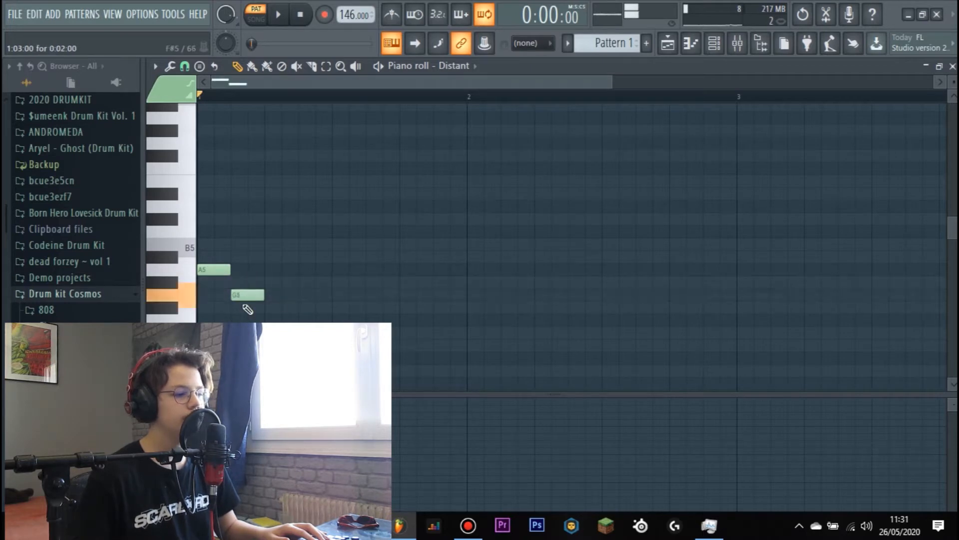
- Add an A#5 note after the G5 note, preview the melody, and place a lower fourth note behind it
left_click(268, 244)
key("space")
left_click_drag(275, 246, 274, 261)
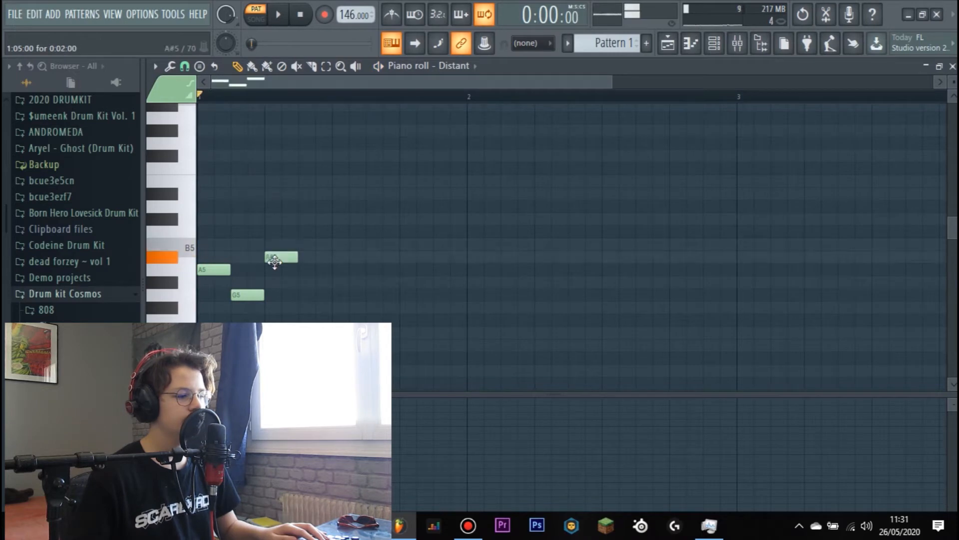
key("space")
key("space")
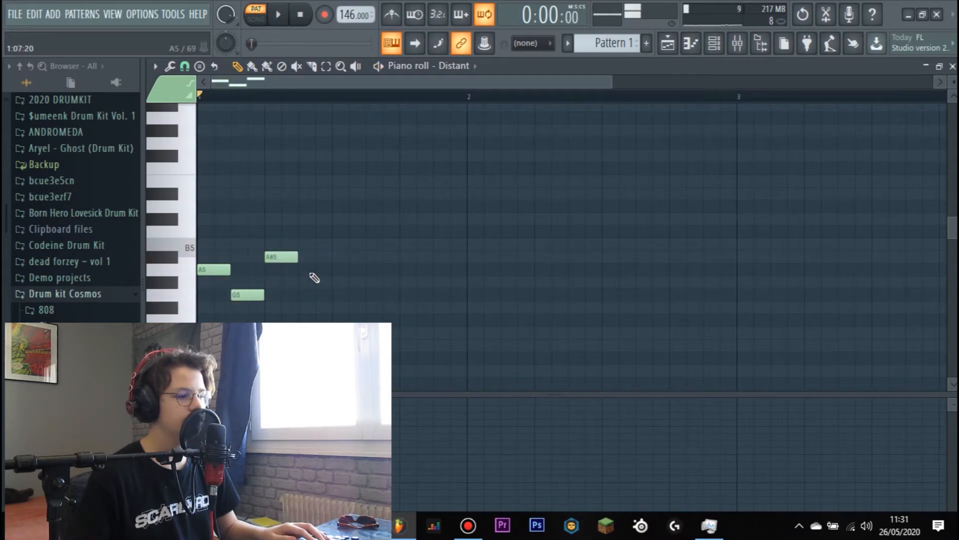
left_click_drag(301, 282, 301, 315)
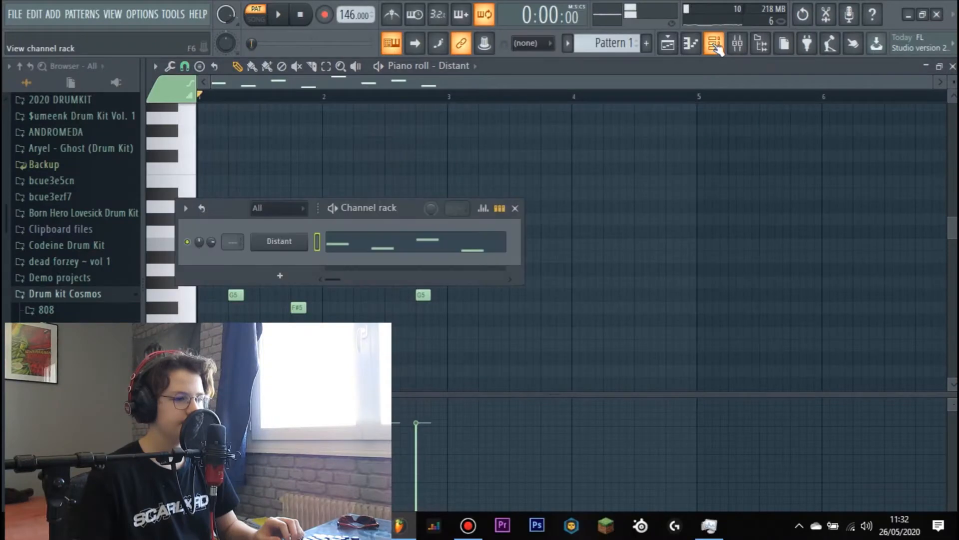
- Duplicate the complete two-bar Distant melody into bars 3 and 4, and return the playhead to the start
left_click(715, 43)
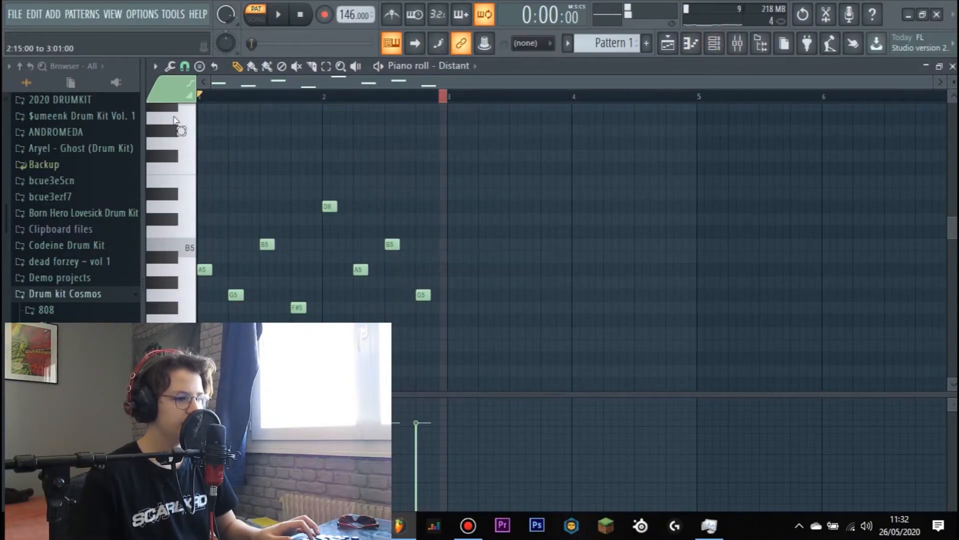
key("ctrl+a")
key("ctrl+b")
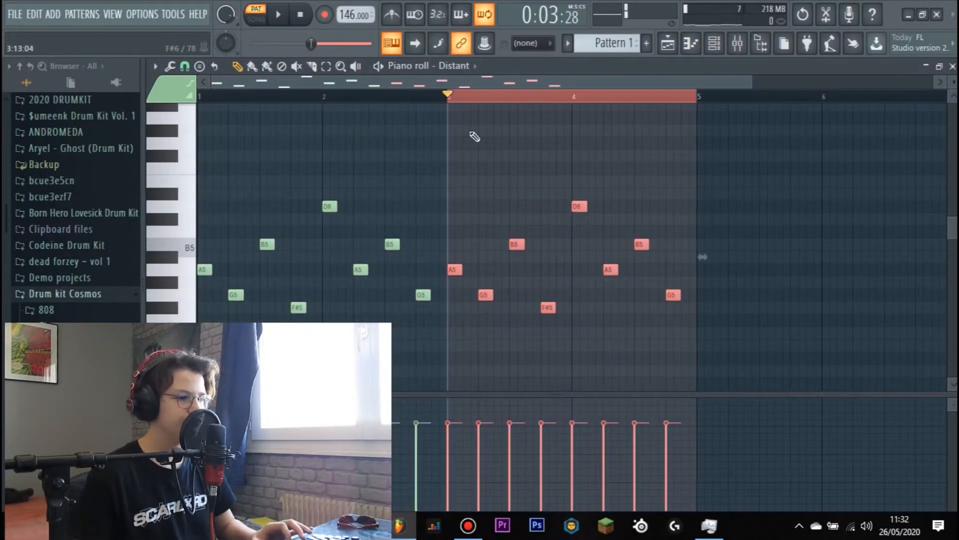
left_click(450, 96)
left_click_drag(450, 97, 66, 82)
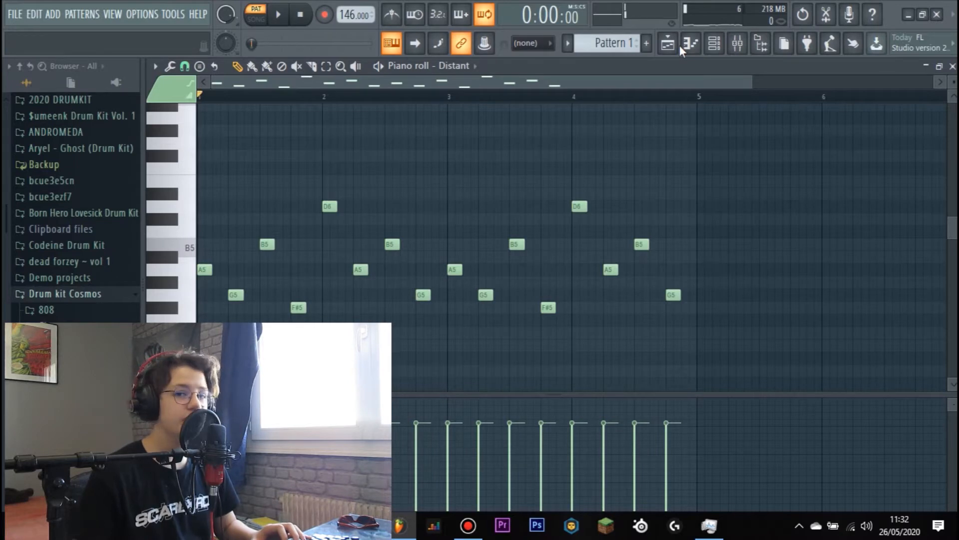
- Show the Channel rack, widen it to reveal more of the melody, and reposition it above the notes
left_click(714, 44)
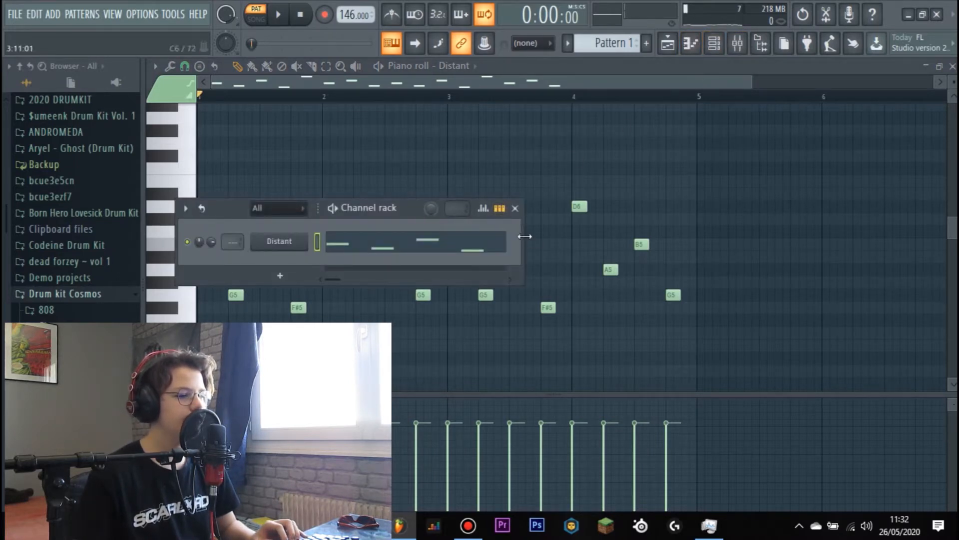
left_click_drag(595, 223, 957, 222)
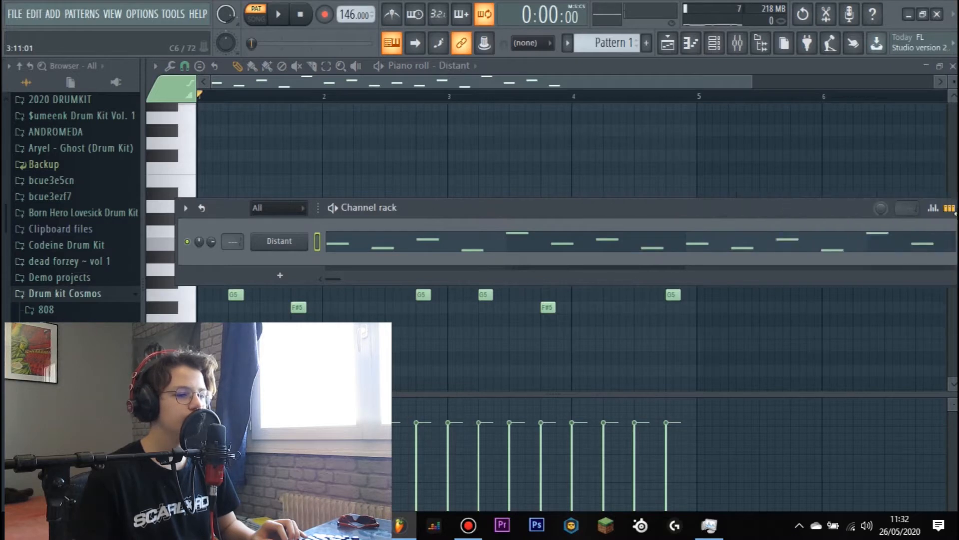
left_click_drag(623, 216, 602, 187)
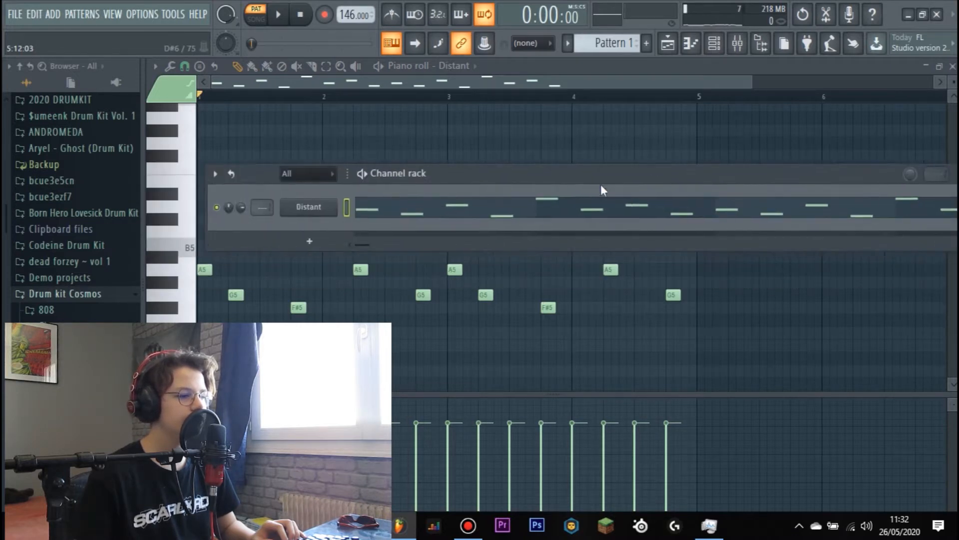
left_click(215, 175)
left_click(260, 491)
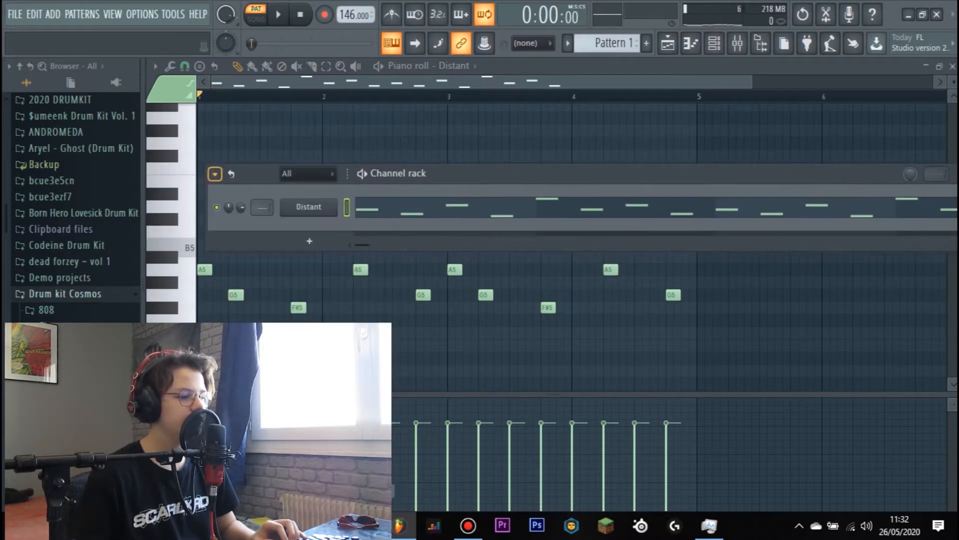
left_click_drag(481, 170, 192, 142)
left_click_drag(607, 155, 726, 128)
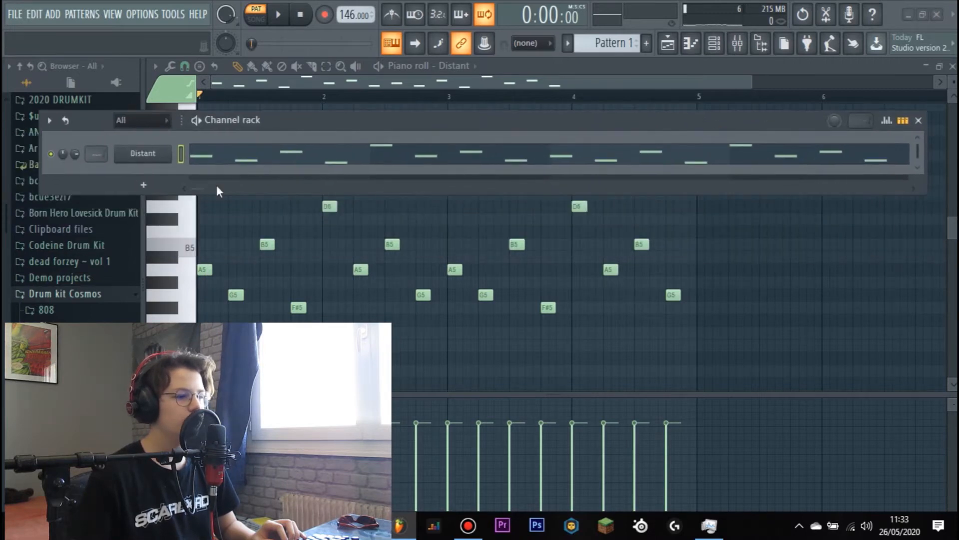
left_click_drag(91, 194, 86, 224)
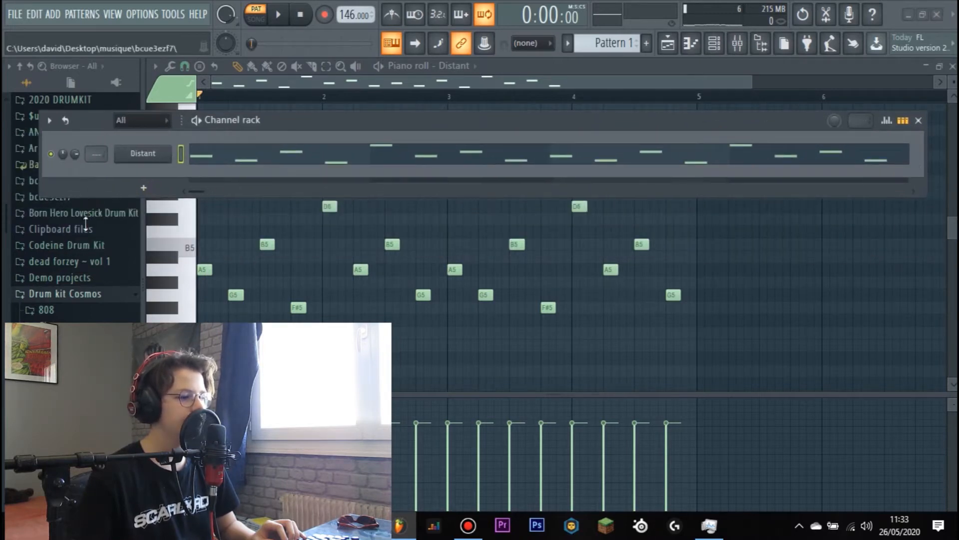
- Add a GMS synth channel and load the Synth 12 preset from its Leads & Synths bank
left_click(144, 190)
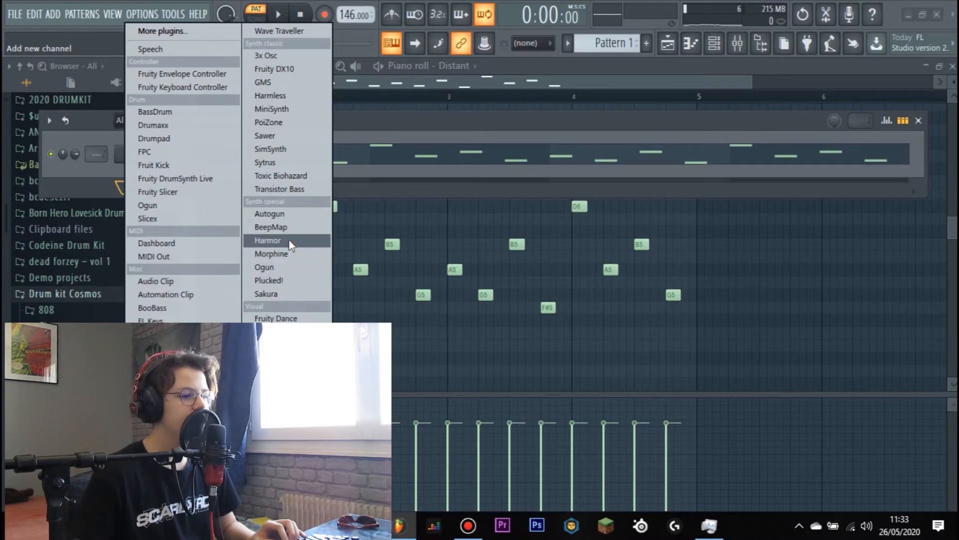
left_click(255, 86)
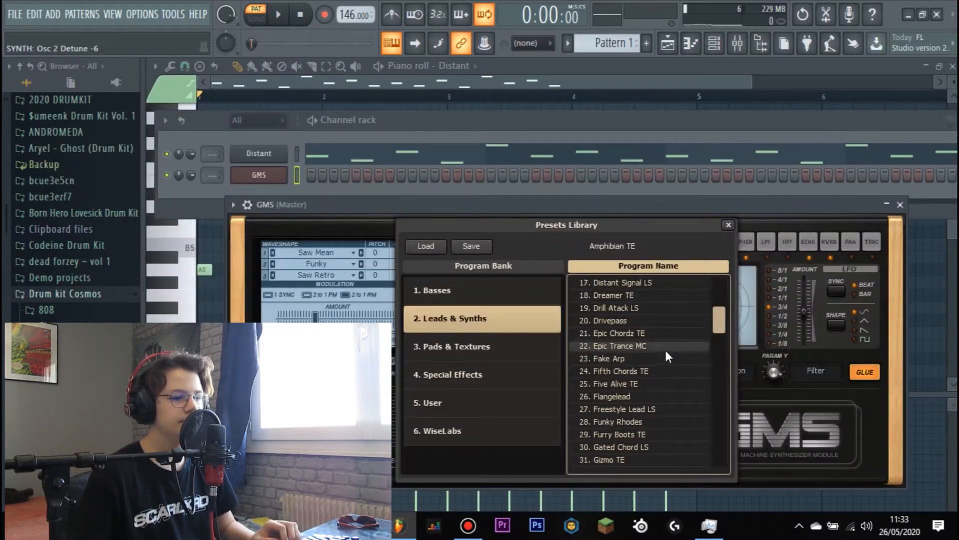
left_click_drag(719, 328, 706, 493)
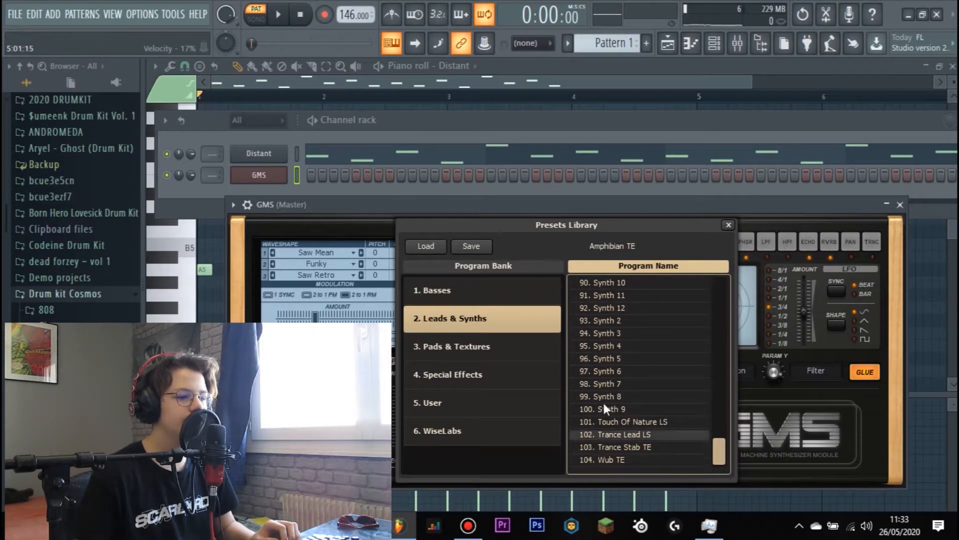
scroll(628, 370, "up", 1)
left_click(615, 334)
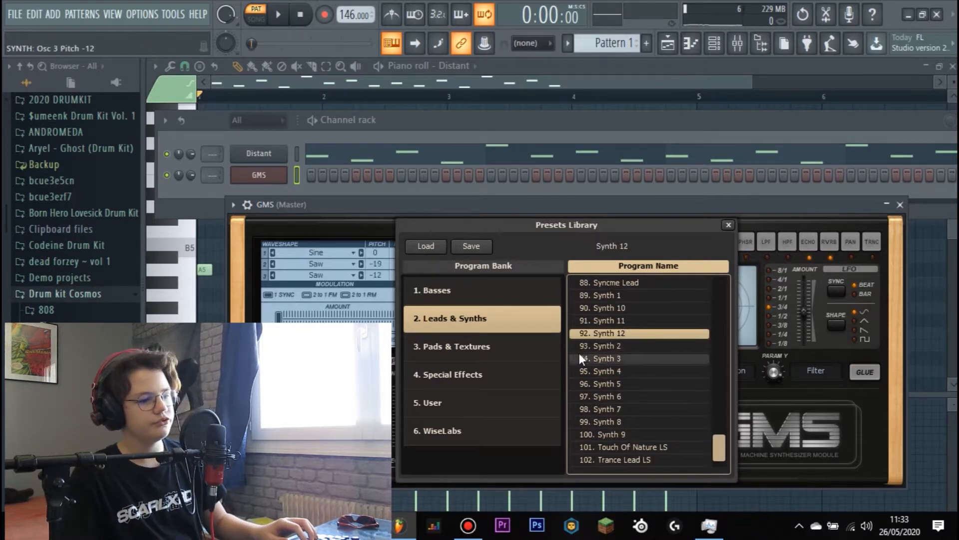
left_click(729, 225)
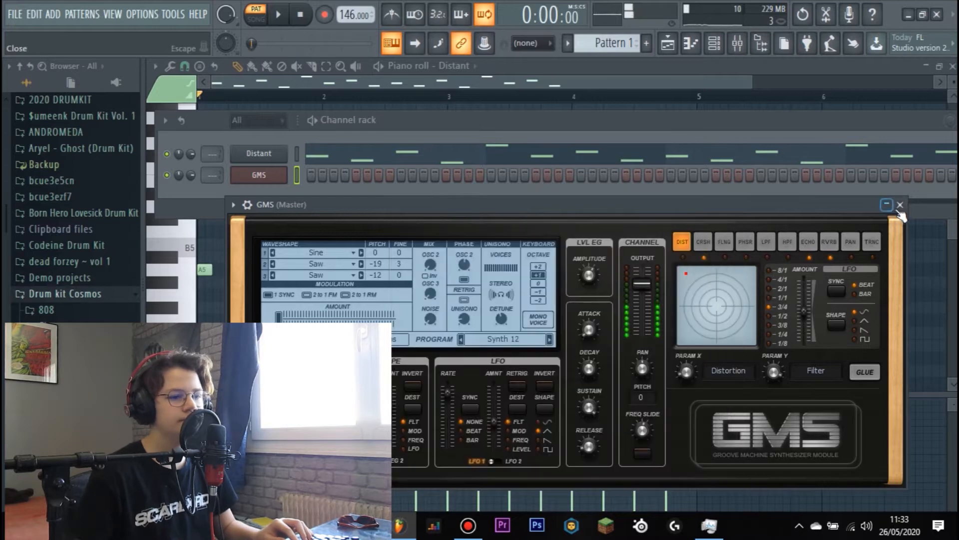
left_click(900, 205)
- In the GMS channel's piano roll, place an A note lowered one octave to A4 and lengthened across bar 1
right_click(284, 173)
left_click(315, 171)
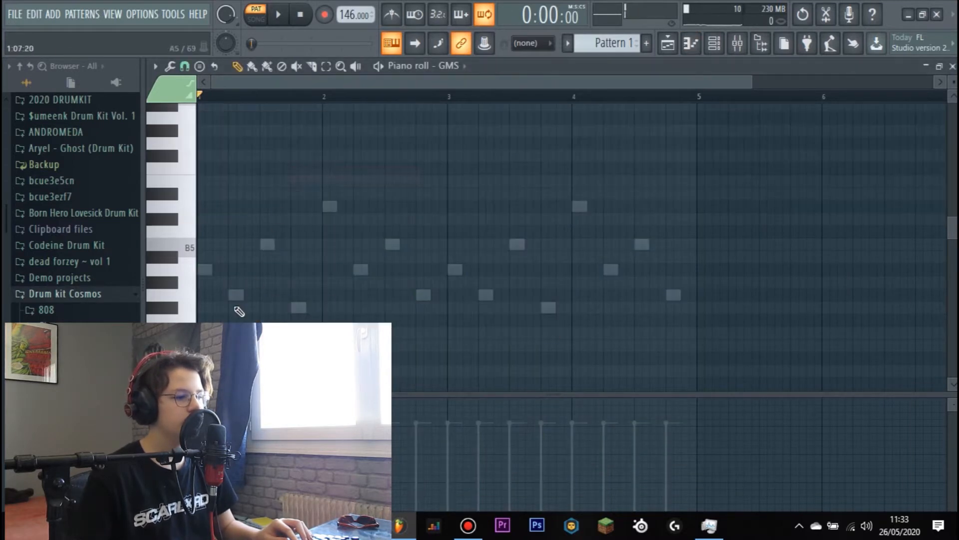
left_click(203, 270)
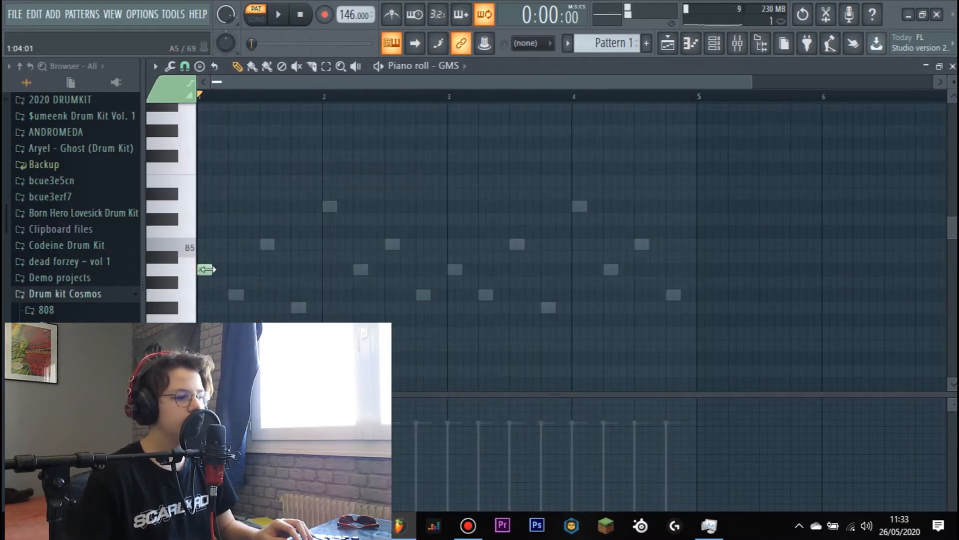
left_click_drag(228, 250, 178, 311)
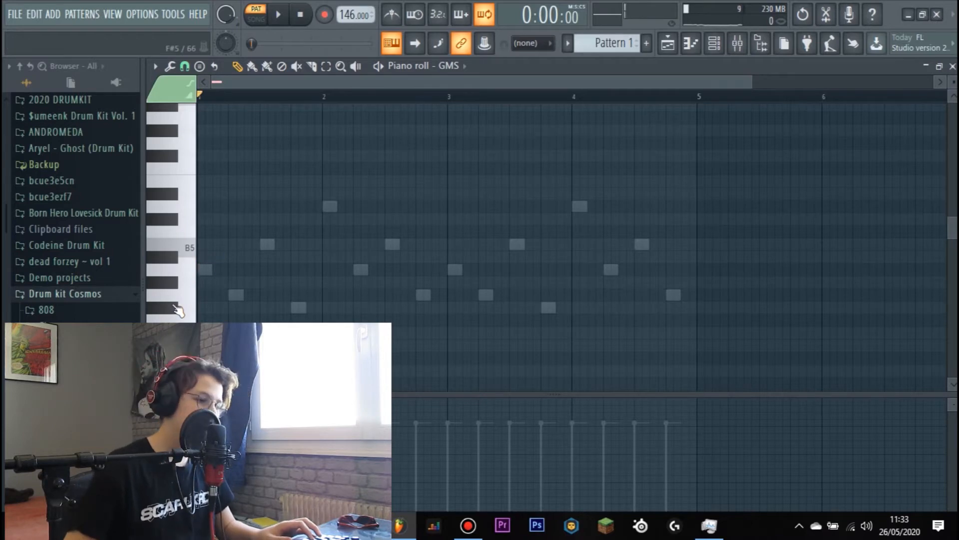
key("space")
scroll(244, 298, "down", 3)
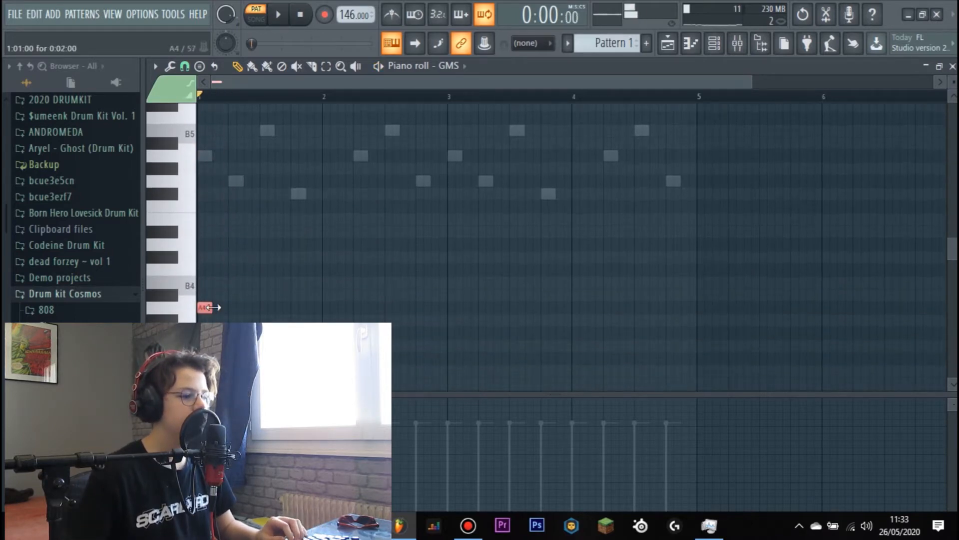
key("space")
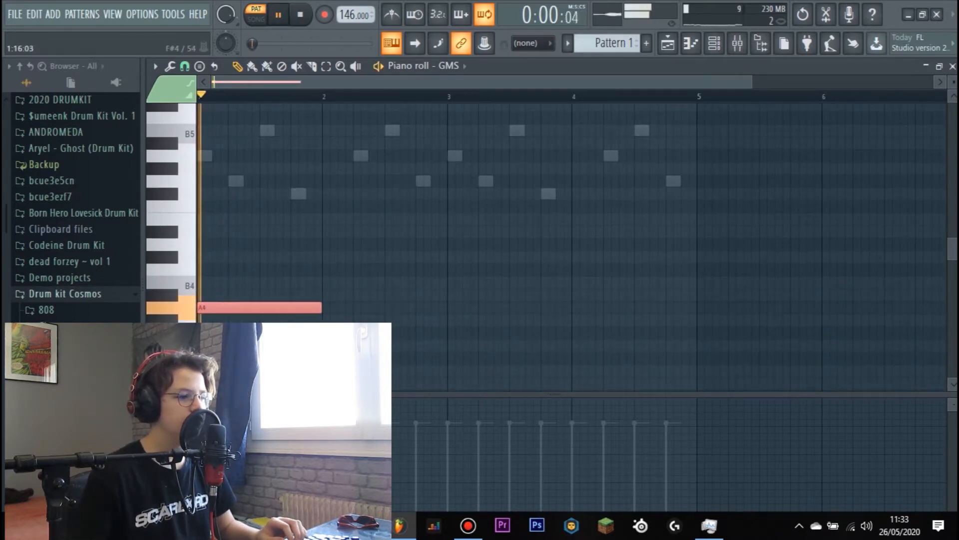
scroll(320, 210, "up", 3)
key("space")
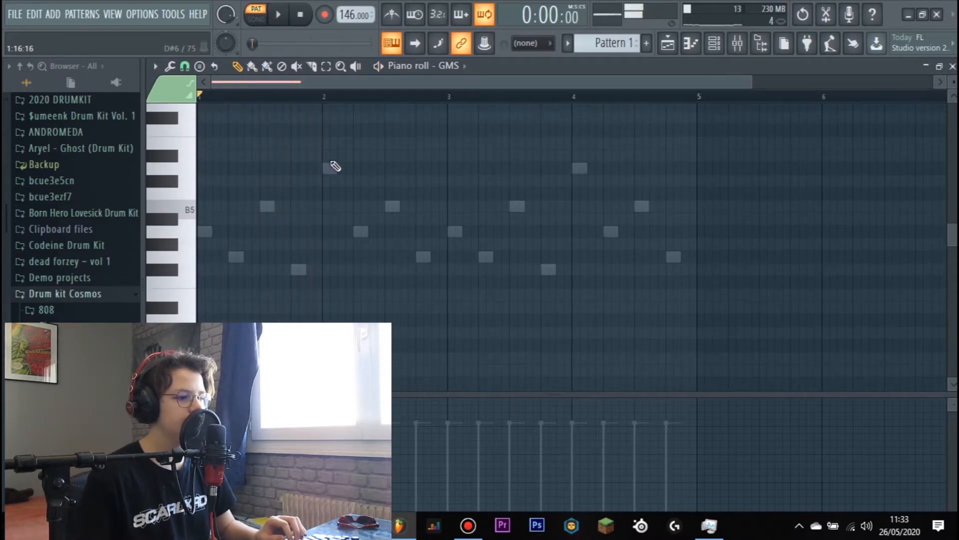
- Add a one-bar D6 note at bar 2, transpose it down an octave to D5, and play the pattern
left_click(326, 168)
key("ctrl+a")
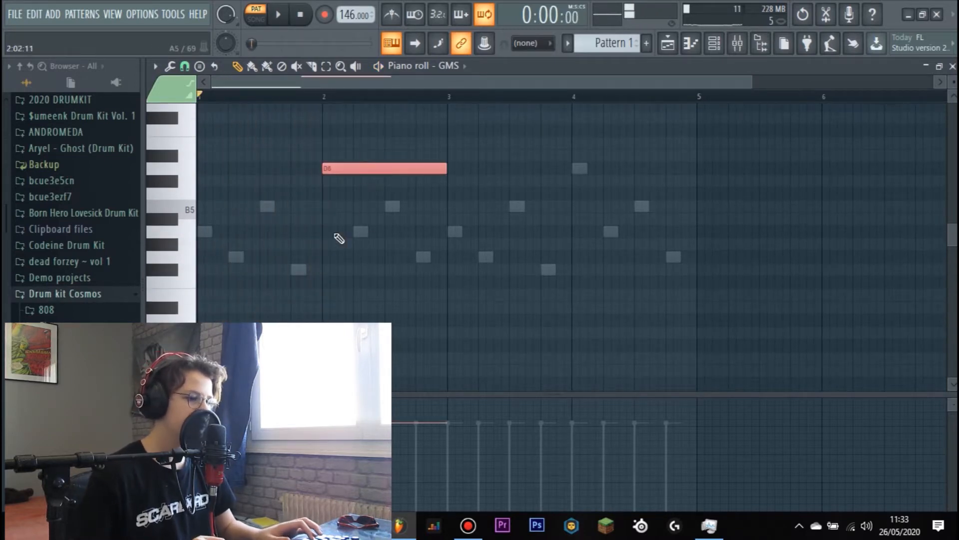
key("ctrl+Down")
key("space")
scroll(505, 234, "down", 4)
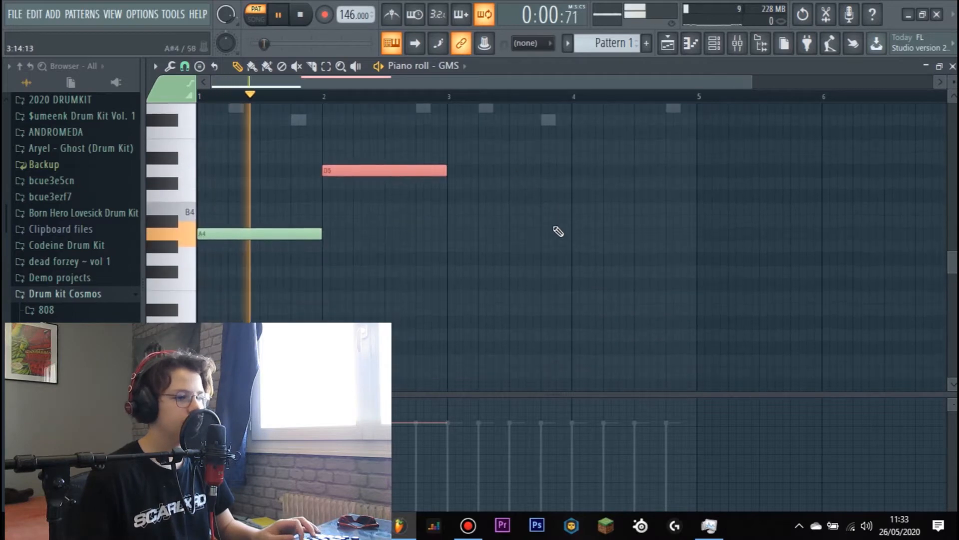
scroll(540, 242, "up", 2)
scroll(499, 215, "up", 1)
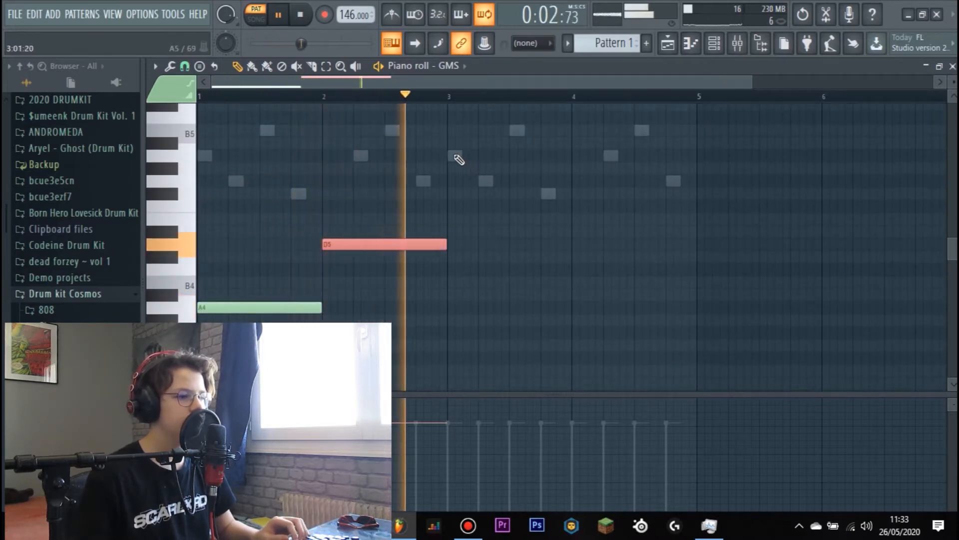
- Add a one-bar note at bar 3, try it on A4 an octave down, and keep a G4 note instead
left_click(456, 157)
key("space")
left_click_drag(479, 161, 491, 208)
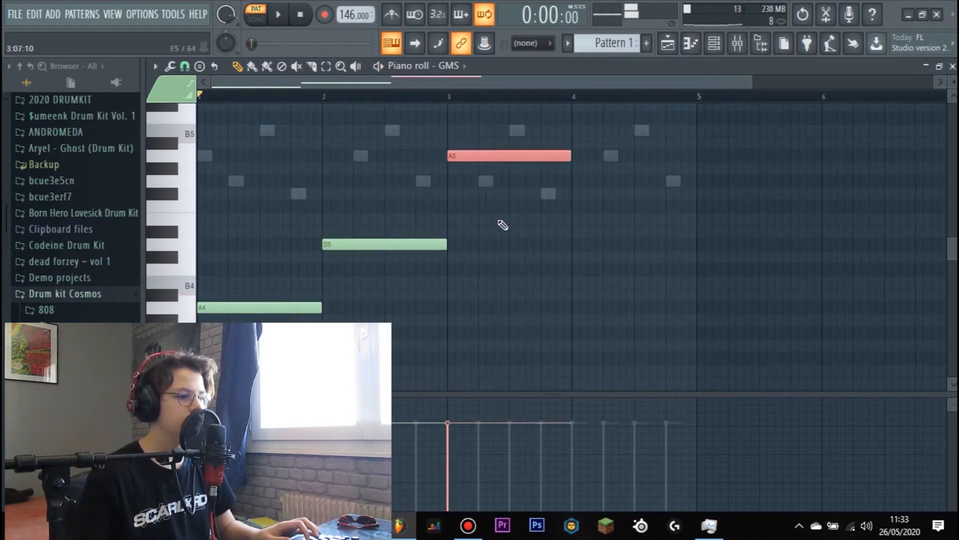
key("ctrl+Down")
left_click_drag(470, 309, 443, 335)
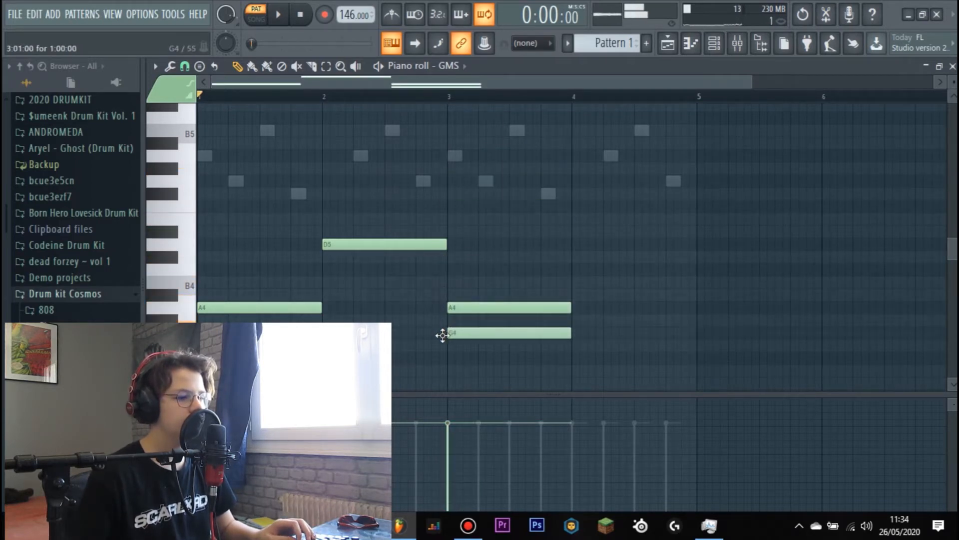
right_click(457, 307)
- Listen to the pattern, add a one-bar B4 note at bar 4, and play the result
key("space")
scroll(595, 228, "up", 3)
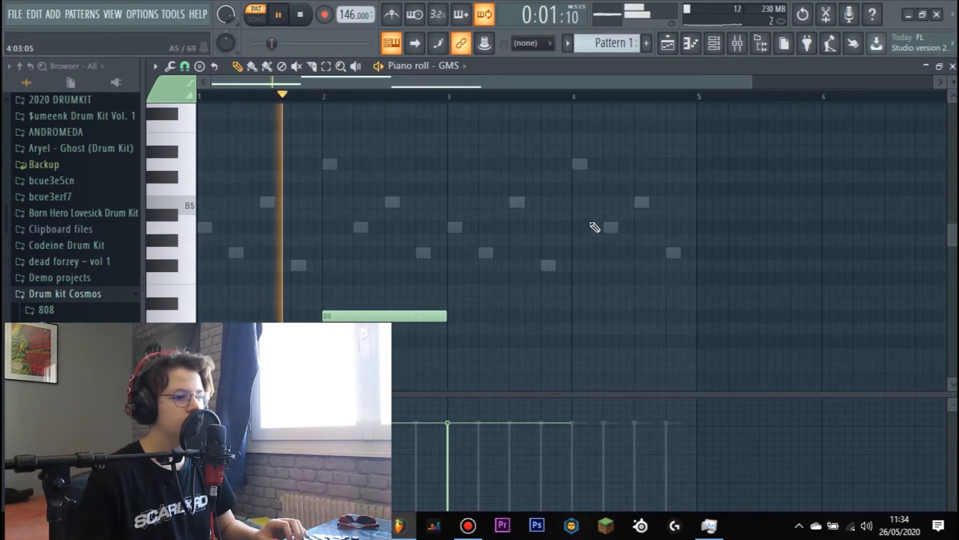
scroll(593, 227, "down", 5)
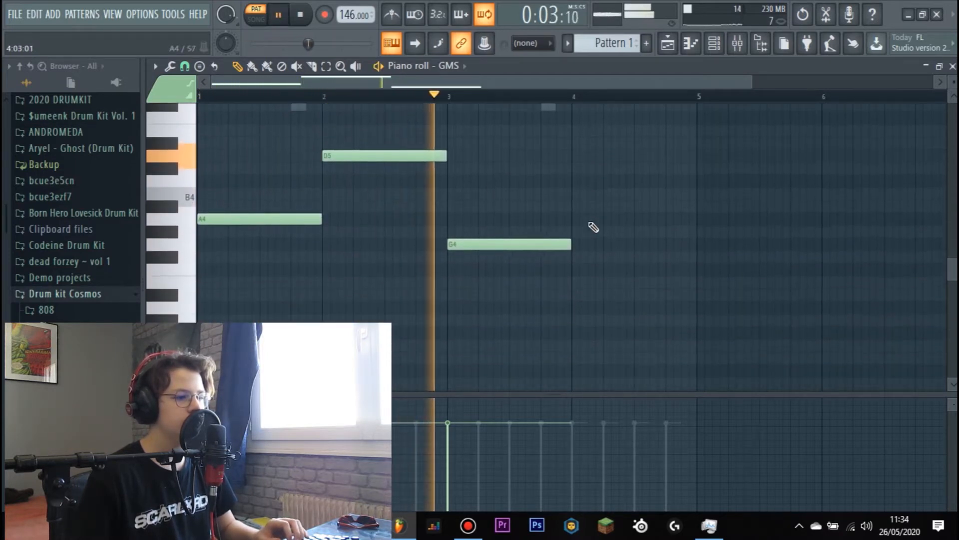
scroll(590, 228, "up", 2)
key("space")
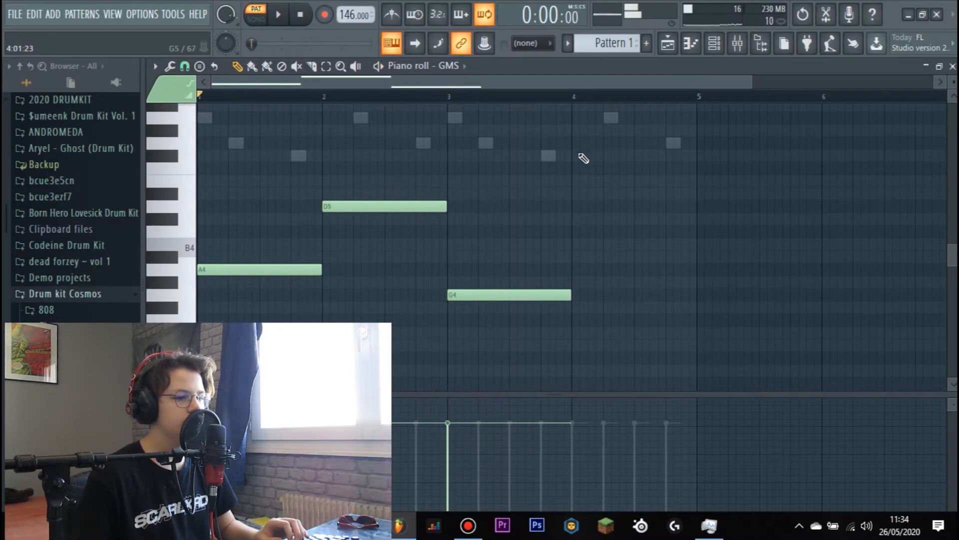
scroll(507, 218, "up", 2)
mouse_move(495, 220)
left_mouse_down()
mouse_move(586, 232)
mouse_move(549, 167)
mouse_move(583, 236)
mouse_move(574, 165)
mouse_move(611, 173)
mouse_move(608, 312)
mouse_move(621, 333)
left_mouse_up()
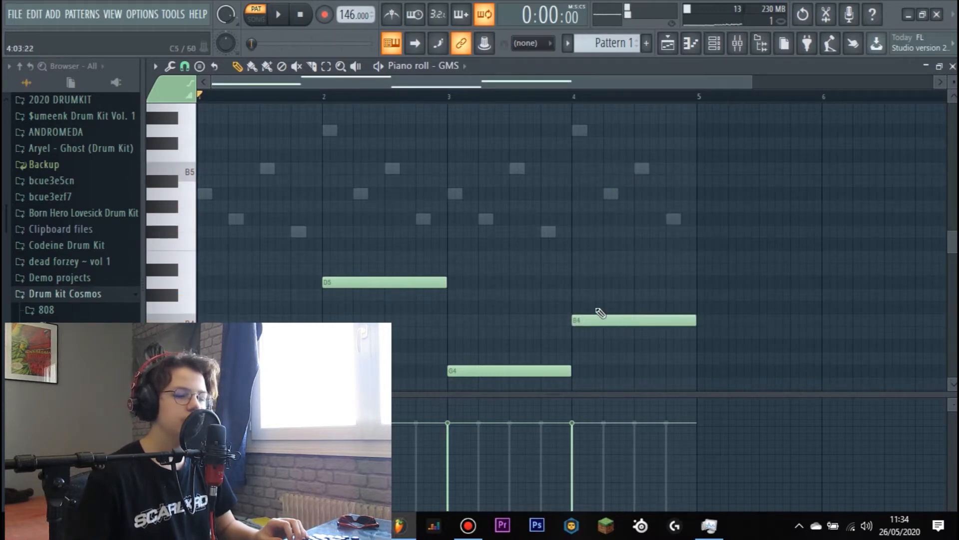
key("space")
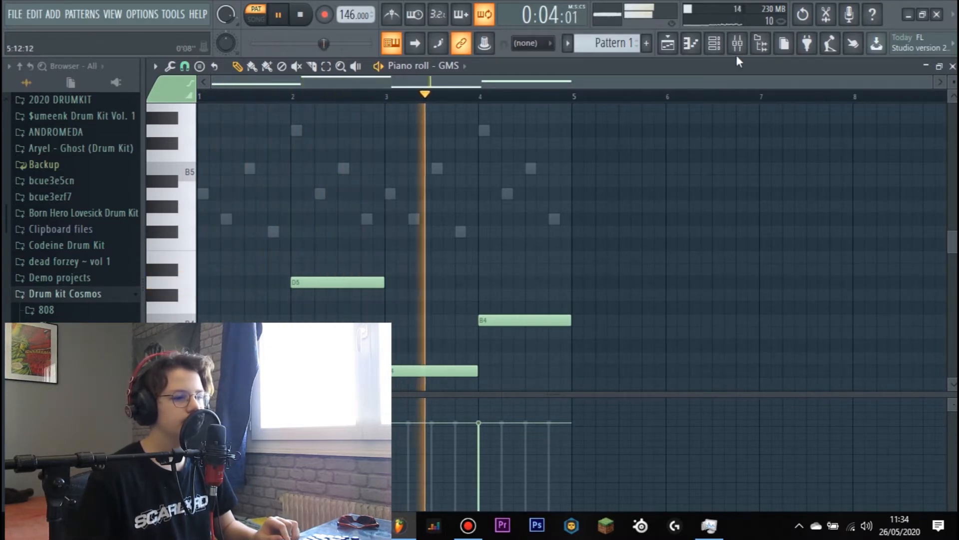
- Route the Distant and GMS channels to mixer tracks 2 and 3, and select the mélo 1 track
left_click(715, 43)
key("space")
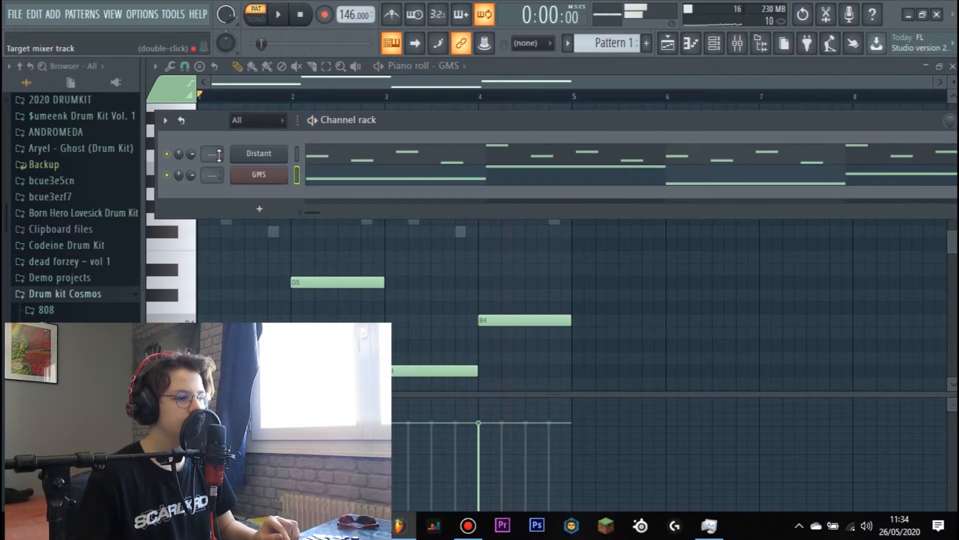
left_click(737, 44)
left_click(267, 177)
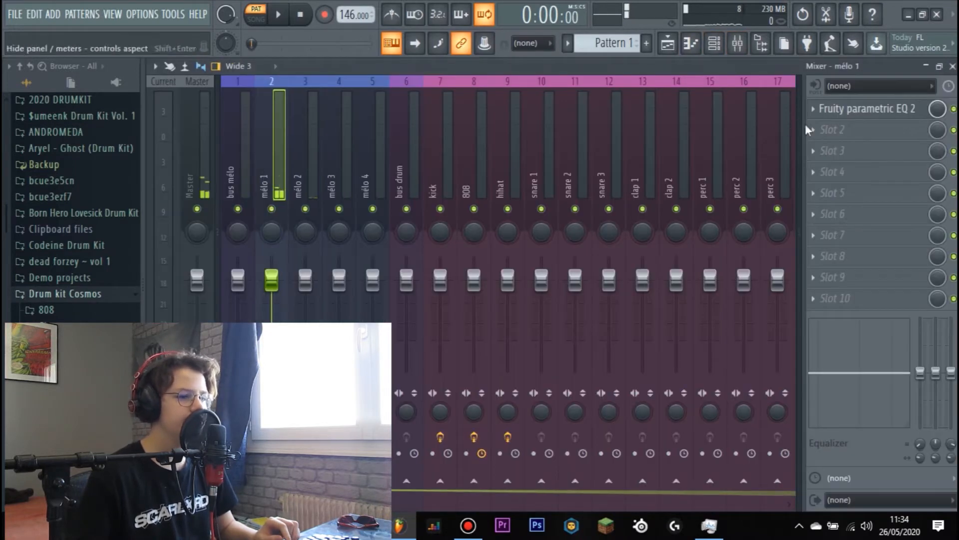
- Load the 20Hz + 18kHz cut preset in mélo 1's parametric EQ, and lower mélo 1 to -3.0 dB and mélo 2 to -8.6 dB
left_click(867, 108)
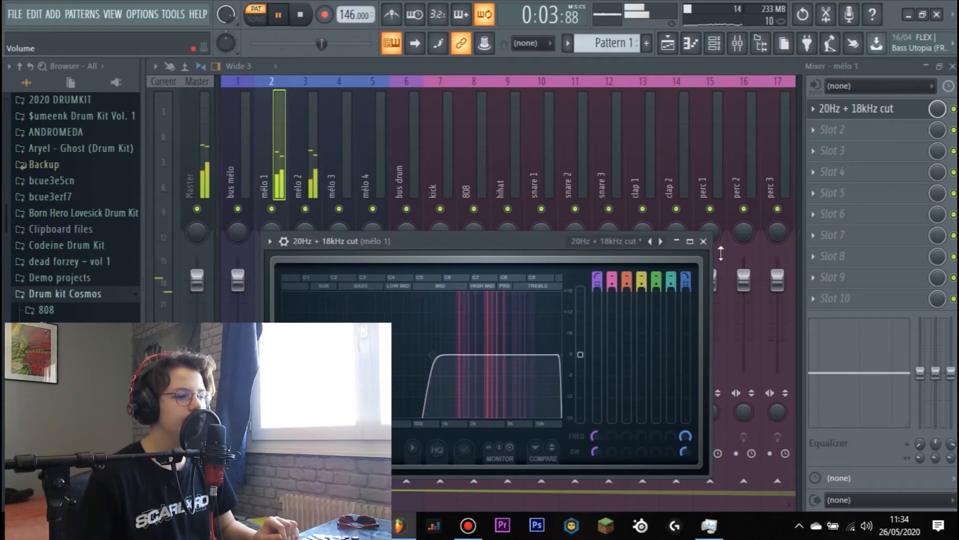
left_click(704, 242)
left_click_drag(263, 283, 316, 303)
key("space")
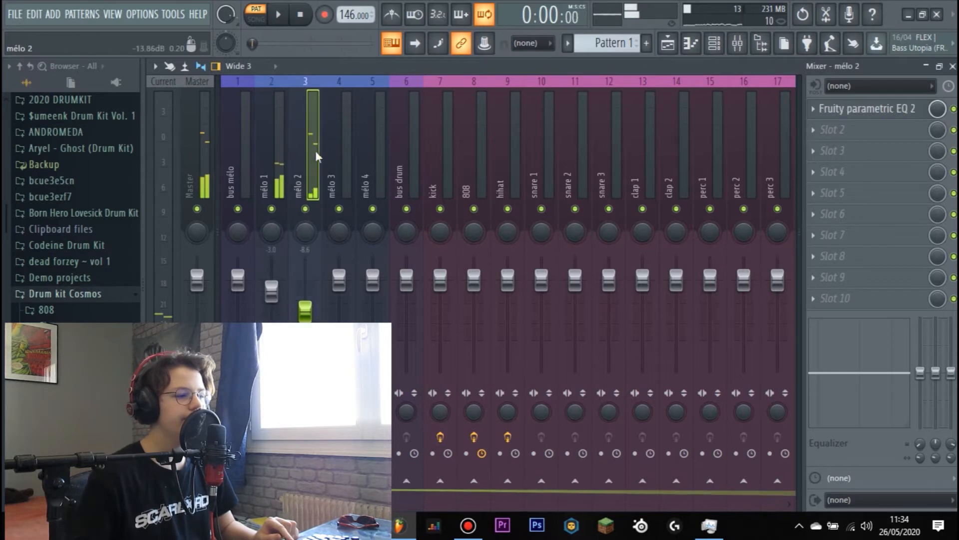
- Load the 20Hz + 18kHz cut preset in the Fruity parametric EQ 2 on the mélo 2 track
left_click(860, 113)
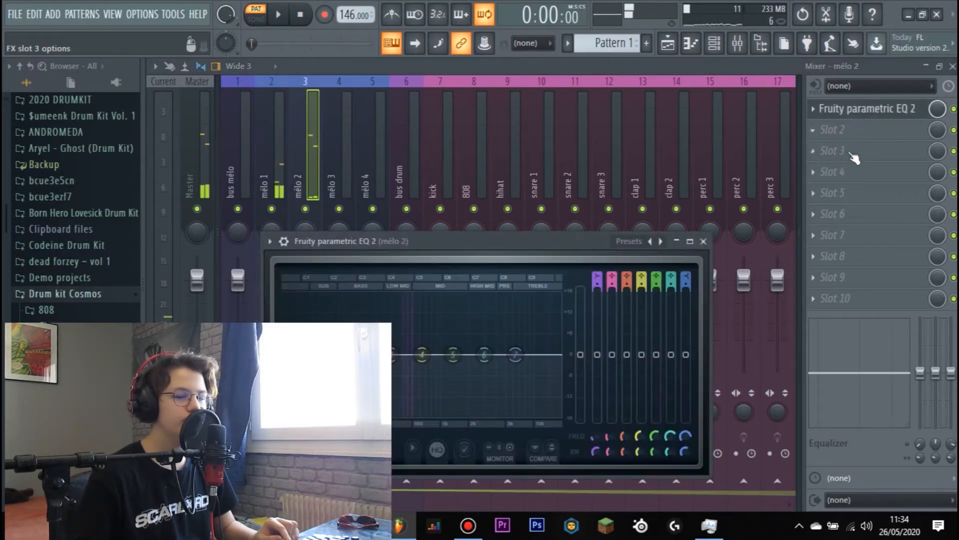
left_click(661, 242)
left_click(680, 289)
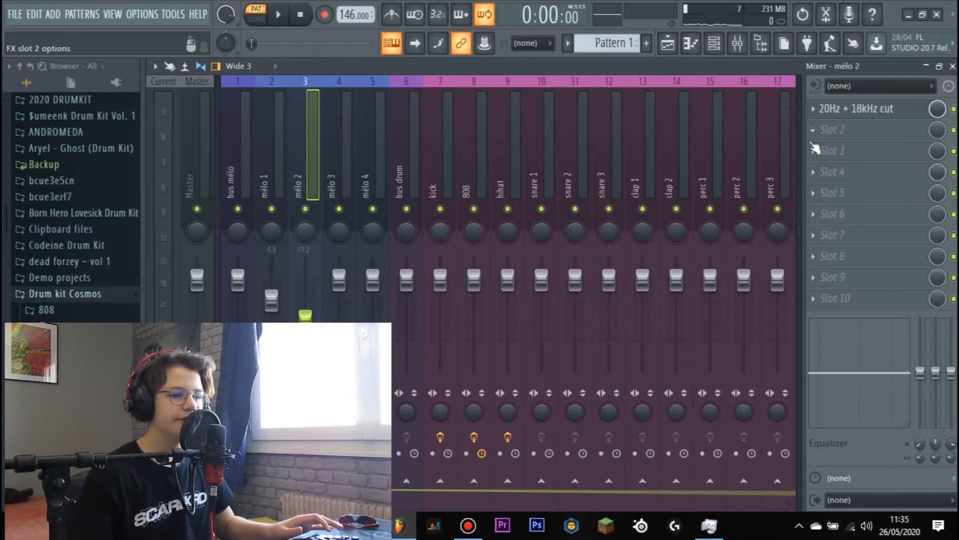
- Add Fruity Convolver to effect slot 2 of the mélo 2 track and play the pattern with it
left_click(831, 129)
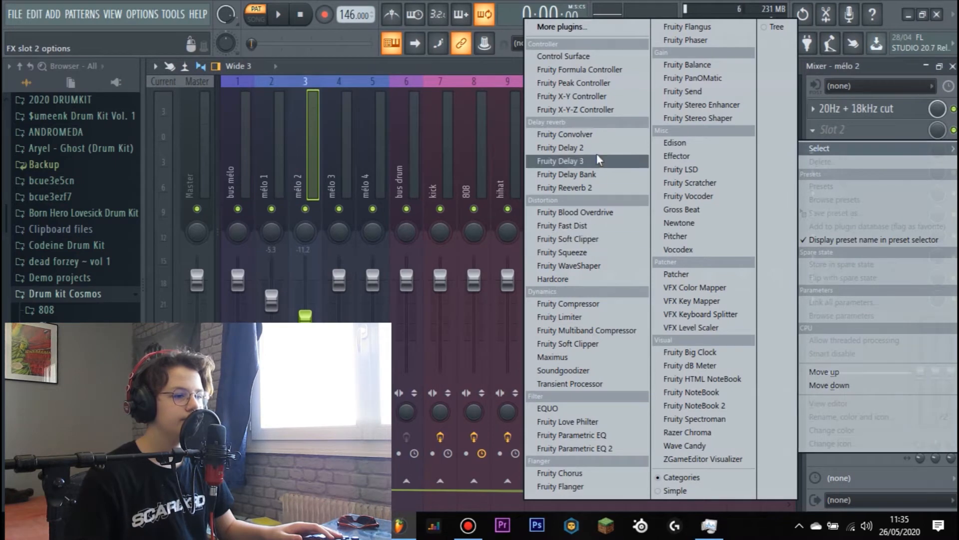
left_click(580, 135)
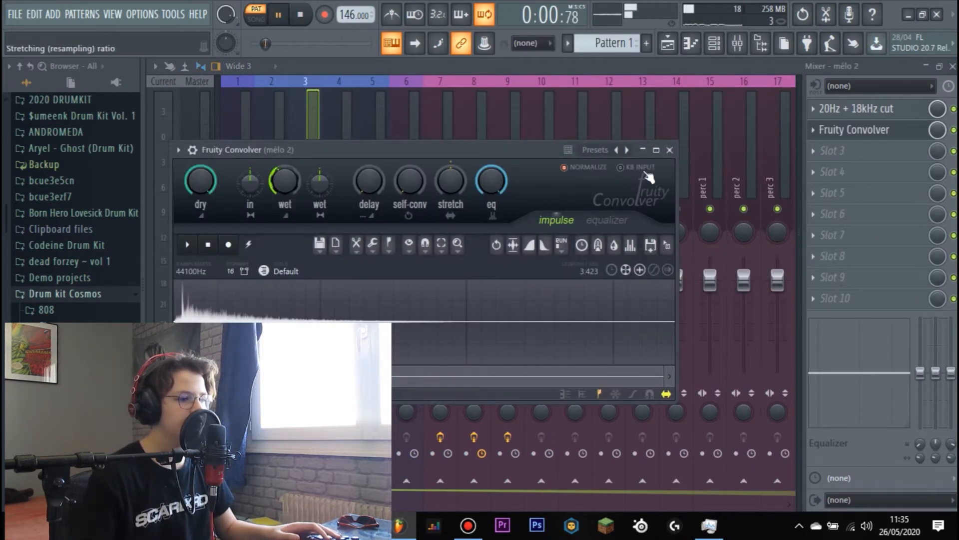
left_click(670, 149)
left_click(277, 163)
left_click(309, 146)
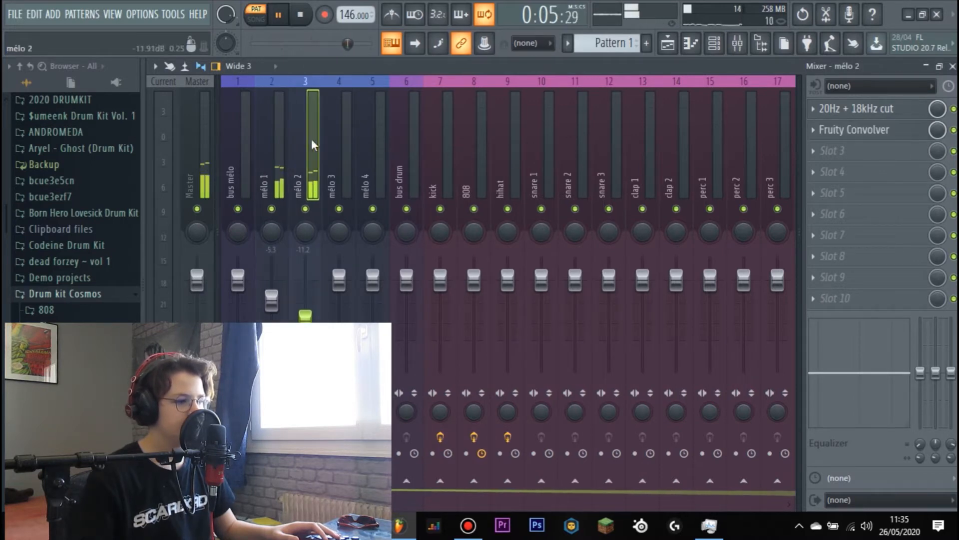
- Add a new Sytrus channel to the Channel rack and load its Hell pad preset
left_click(714, 43)
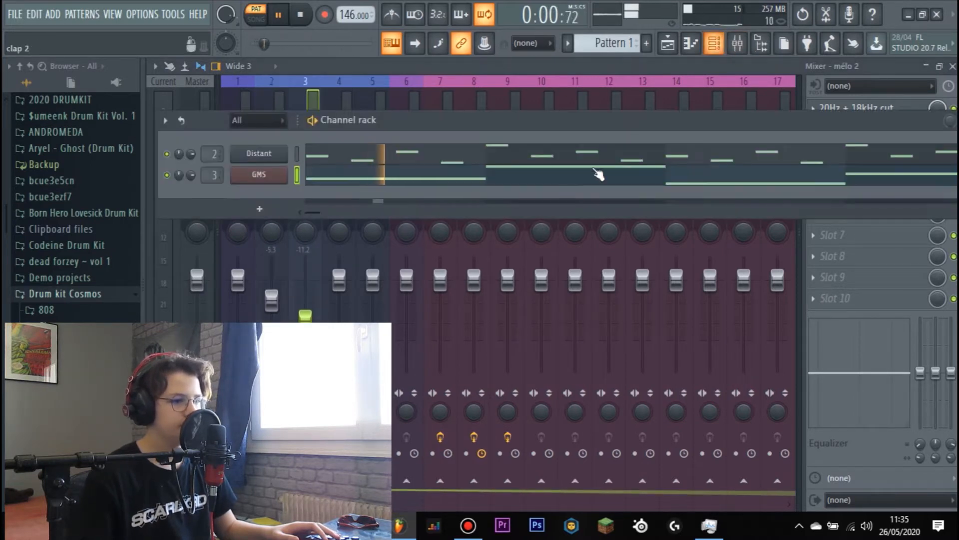
key("space")
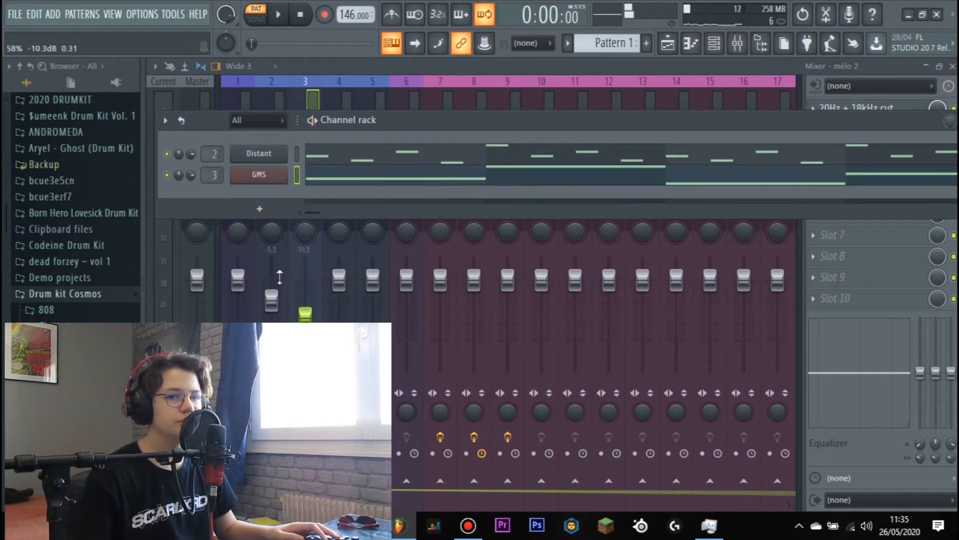
left_click(266, 207)
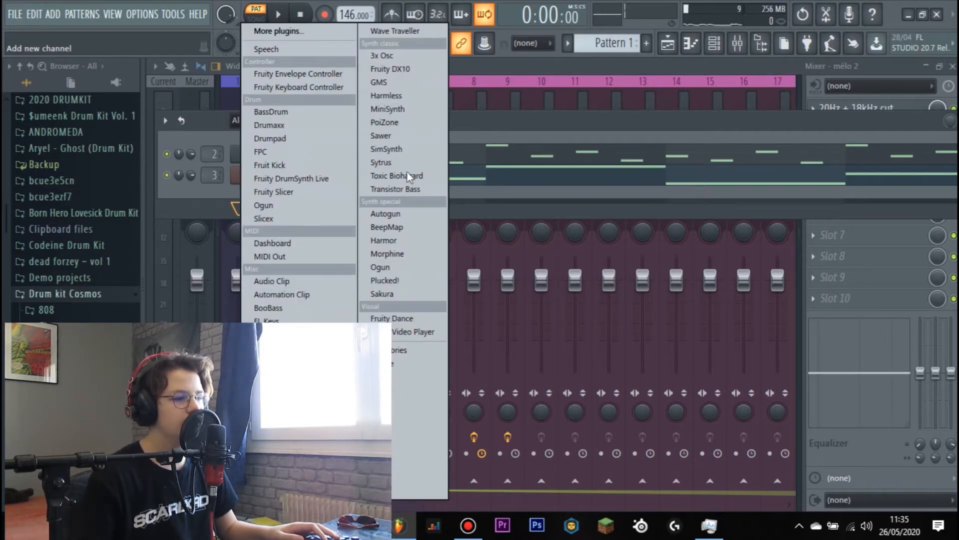
left_click(396, 160)
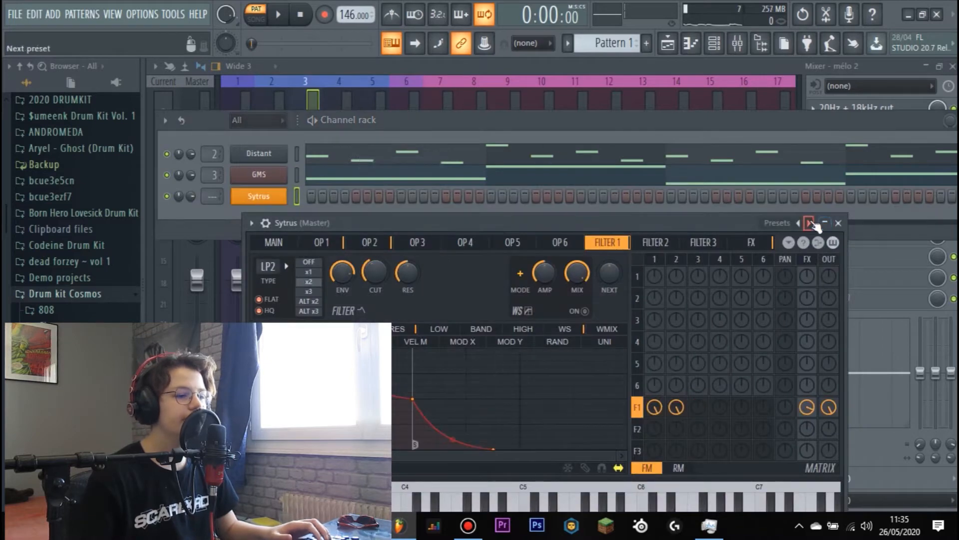
left_click(812, 223)
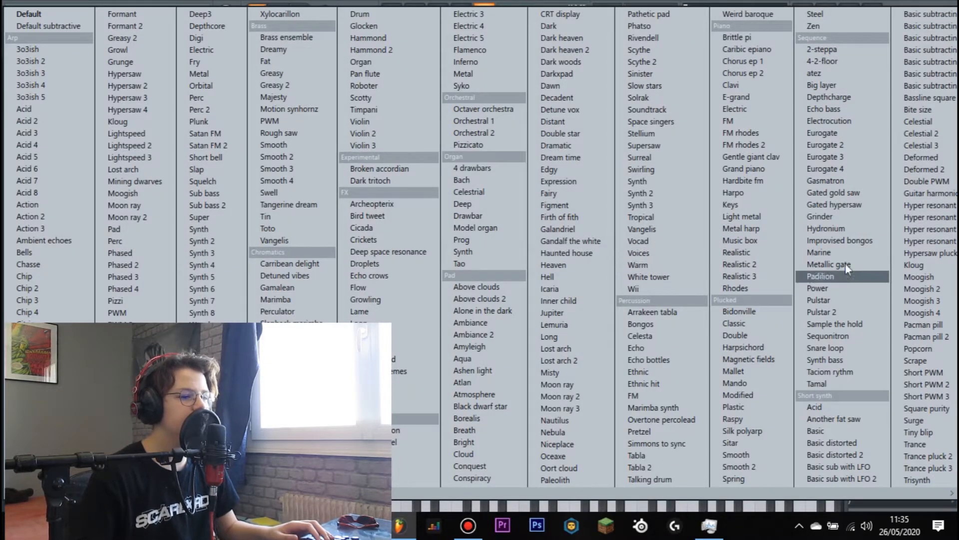
left_click(562, 276)
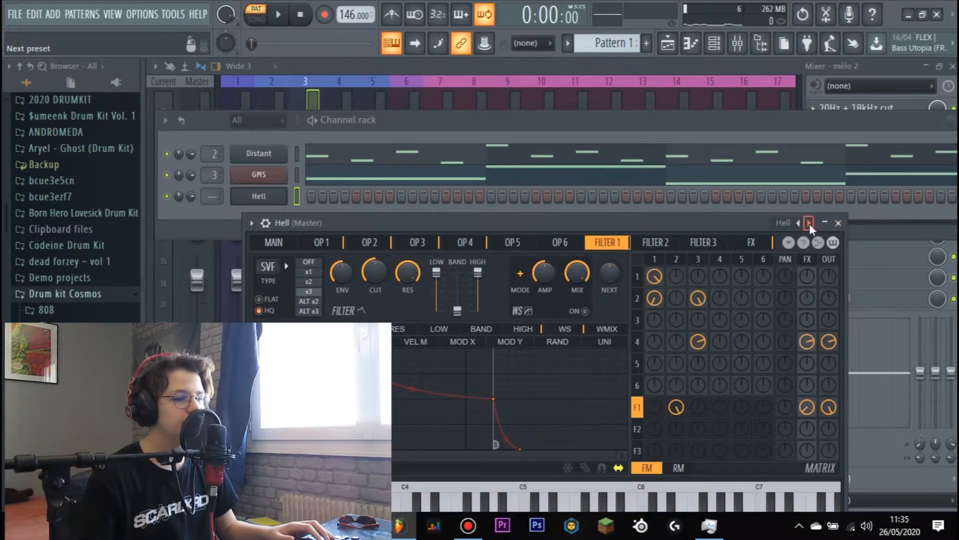
right_click(810, 224)
left_click(347, 198)
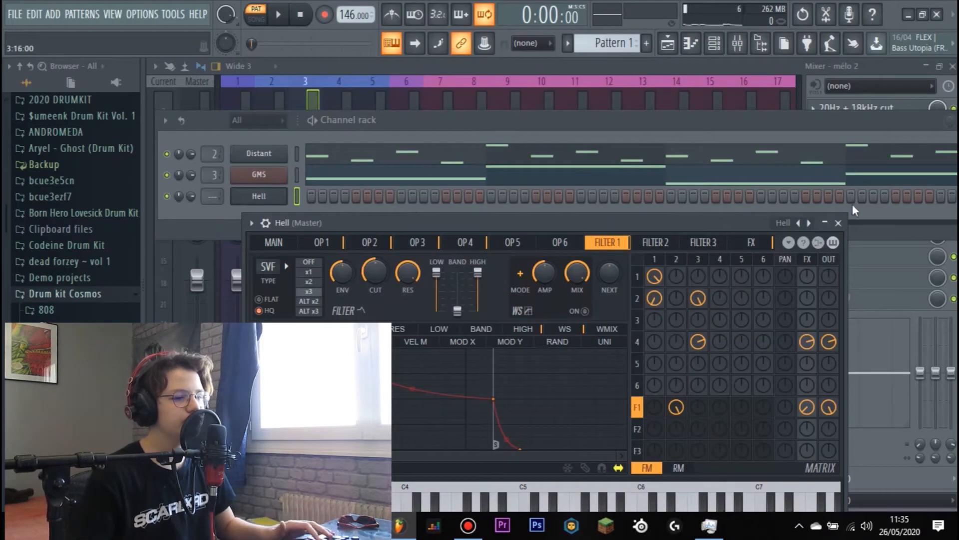
left_click(840, 223)
- In the Hell channel's piano roll, place a short A7 note on beat 3 of bar 1 and play the pattern
right_click(286, 196)
left_click(300, 198)
scroll(289, 208, "up", 5)
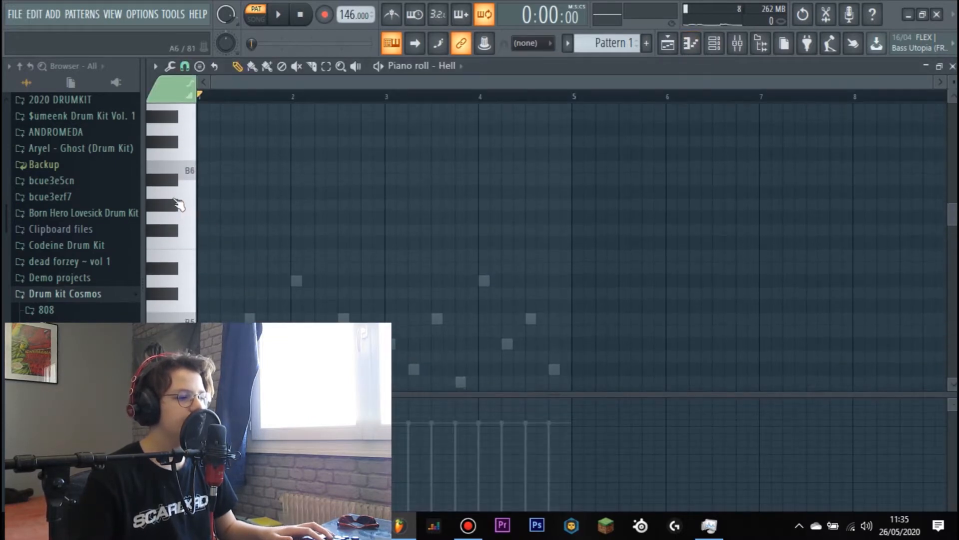
left_click(191, 203)
scroll(195, 172, "up", 4)
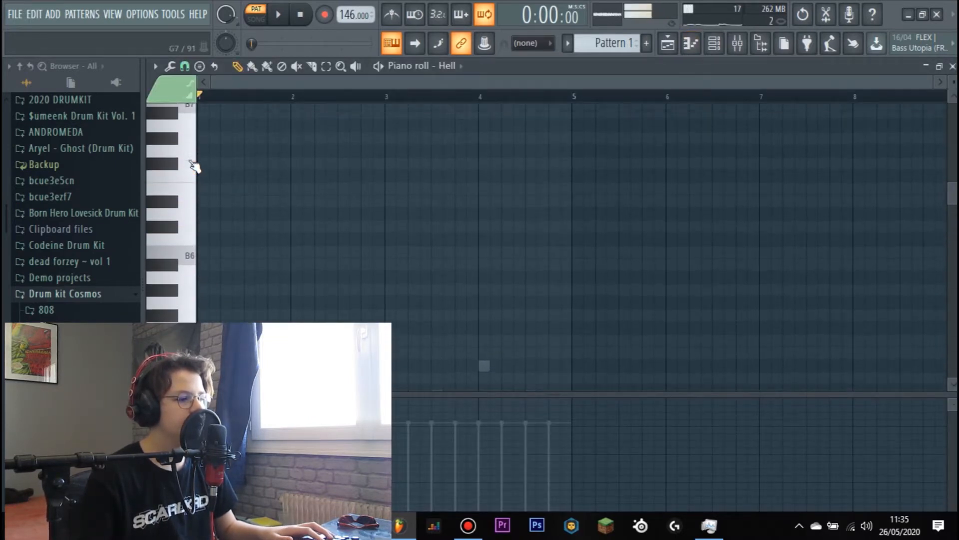
left_click(203, 170)
left_click_drag(240, 165, 319, 236)
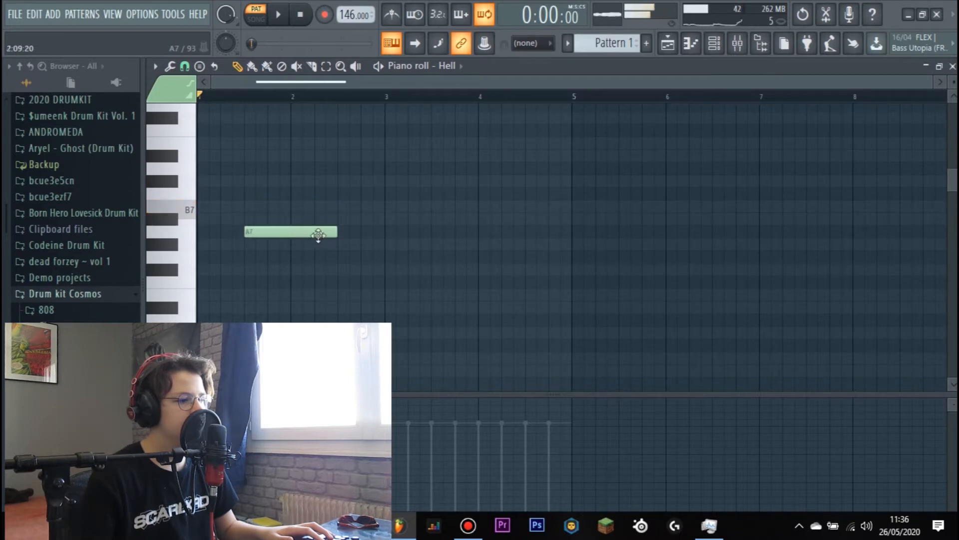
key("space")
scroll(381, 232, "down", 5)
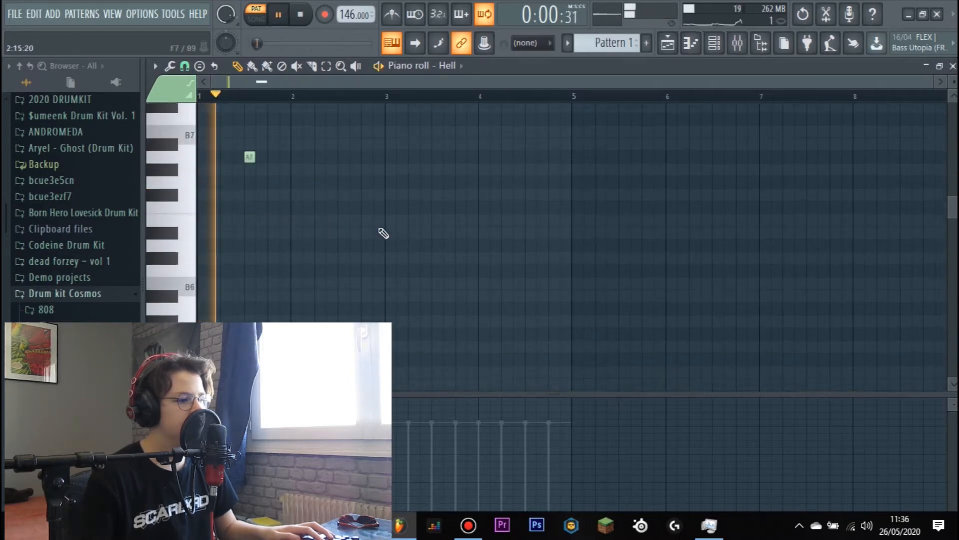
scroll(345, 226, "up", 4)
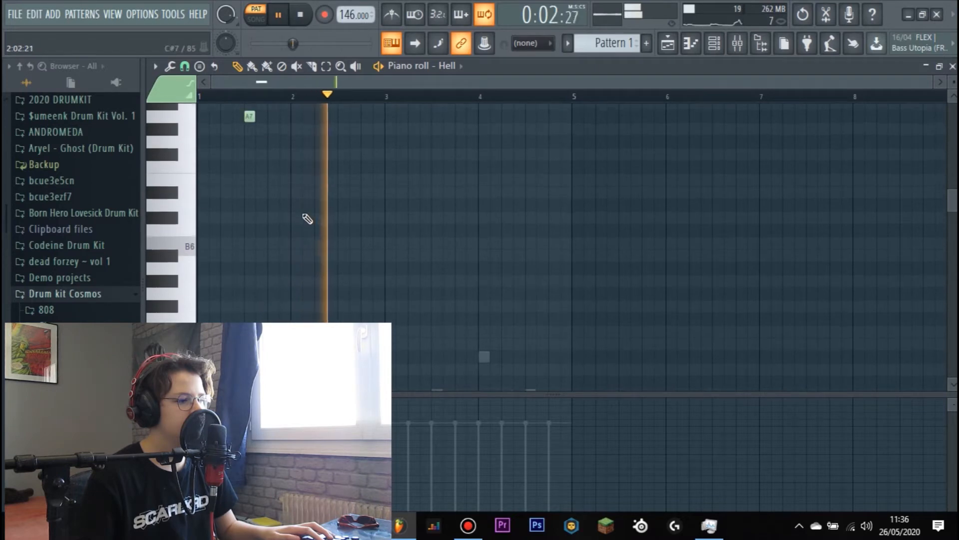
key("space")
- Add a short note in bar 2, move it up to C#8 on beat 2, and play the pattern
scroll(324, 172, "down", 3)
left_click(322, 108)
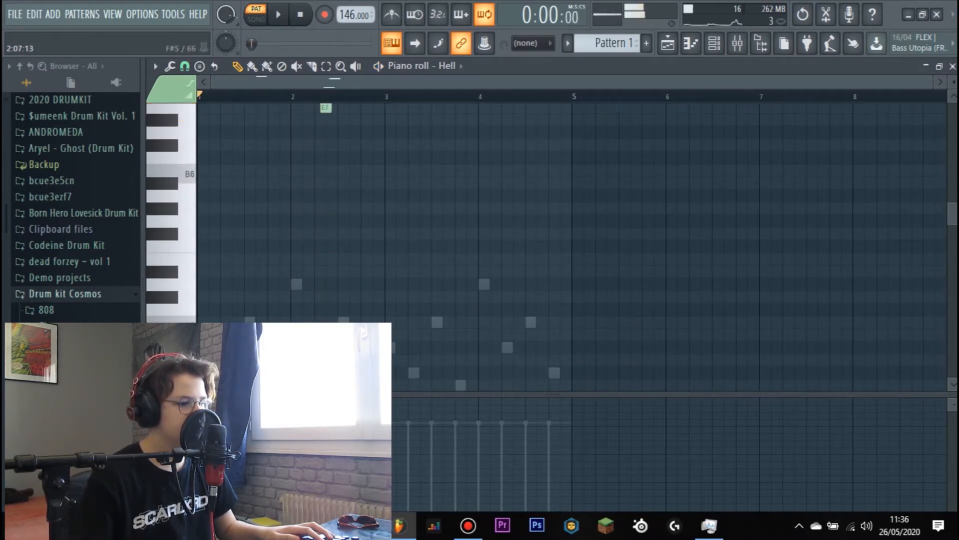
scroll(325, 221, "up", 3)
left_click_drag(325, 208, 319, 105)
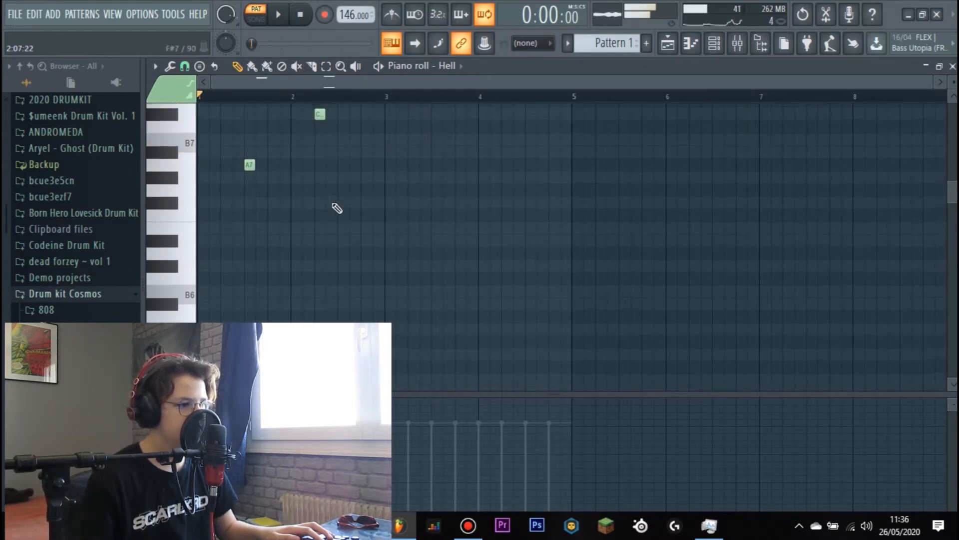
scroll(336, 207, "down", 6)
key("space")
scroll(349, 241, "up", 6)
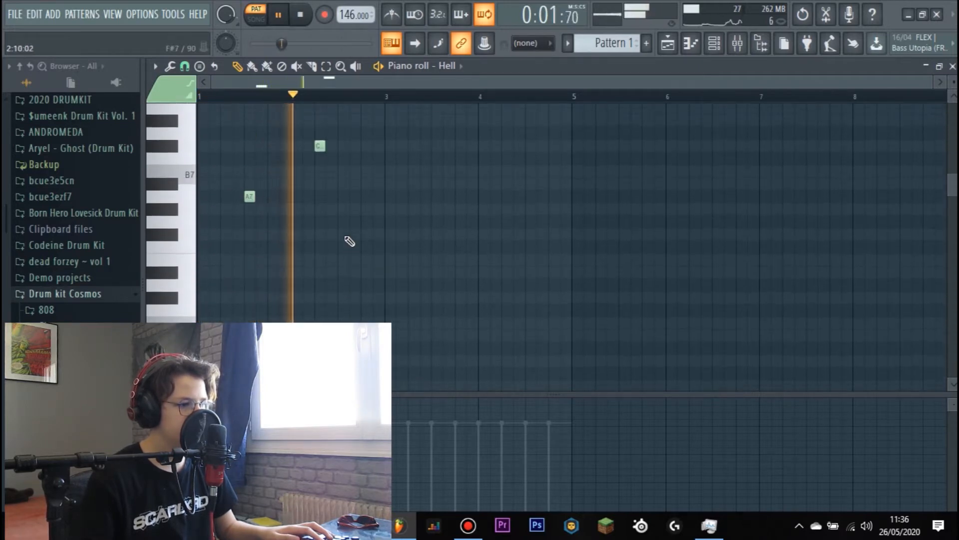
scroll(464, 259, "down", 4)
key("space")
- Add consecutive short A7 and G7 notes starting on beat 2 of bar 3, and play the pattern
scroll(430, 187, "up", 4)
left_click_drag(411, 126, 408, 172)
left_click(426, 192)
key("space")
scroll(445, 160, "down", 3)
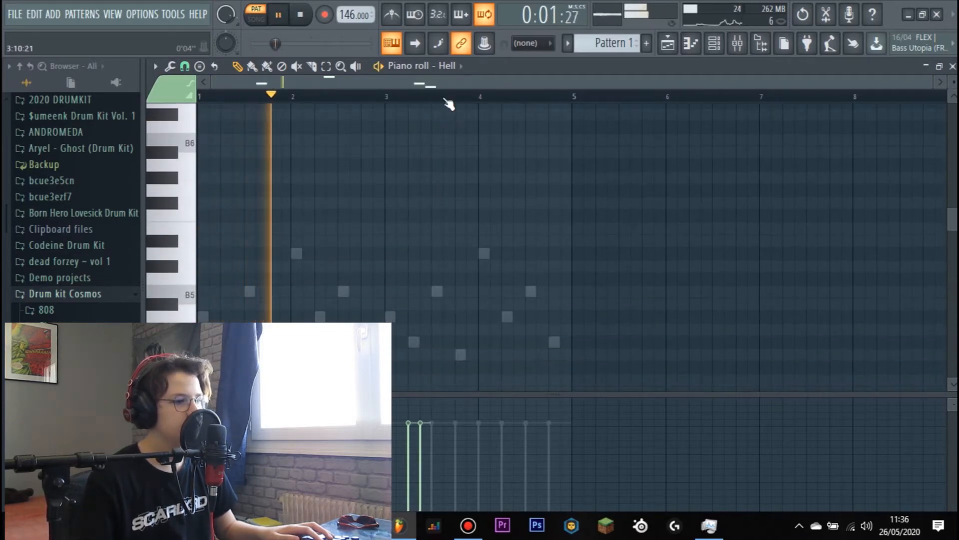
scroll(465, 160, "up", 6)
scroll(470, 165, "down", 3)
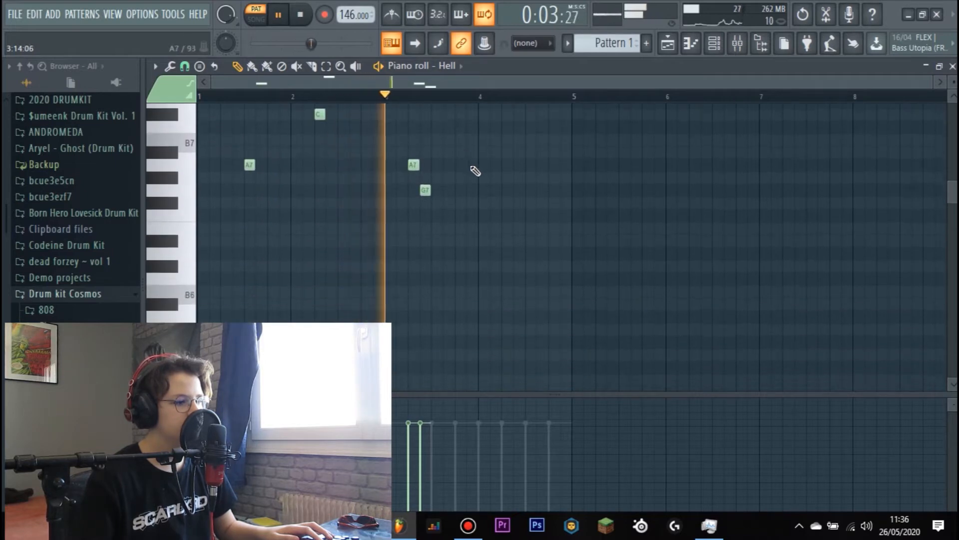
- Add a short A#7 note in bar 4 and move it up to B7 on beat 2
left_click(511, 151)
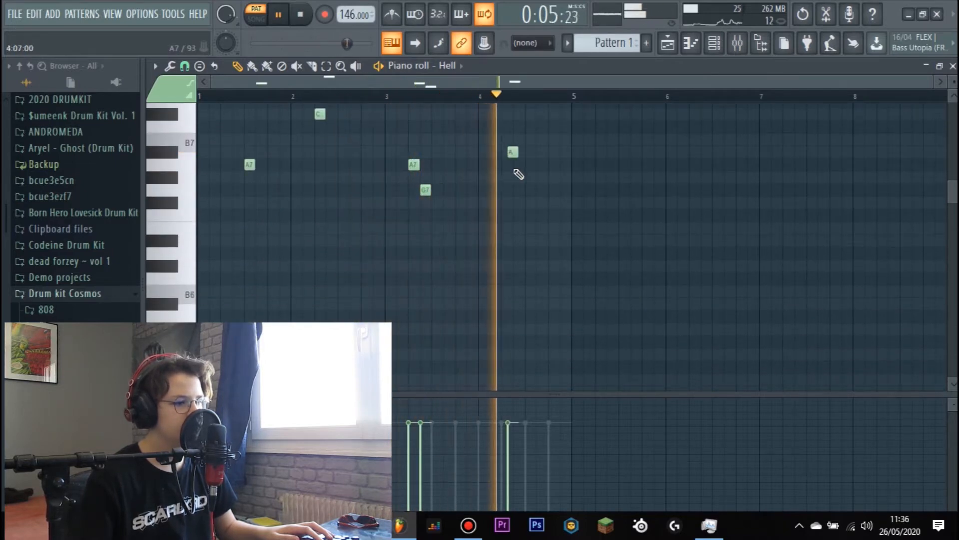
key("space")
mouse_move(512, 153)
left_mouse_down()
mouse_move(504, 157)
mouse_move(513, 142)
left_mouse_up()
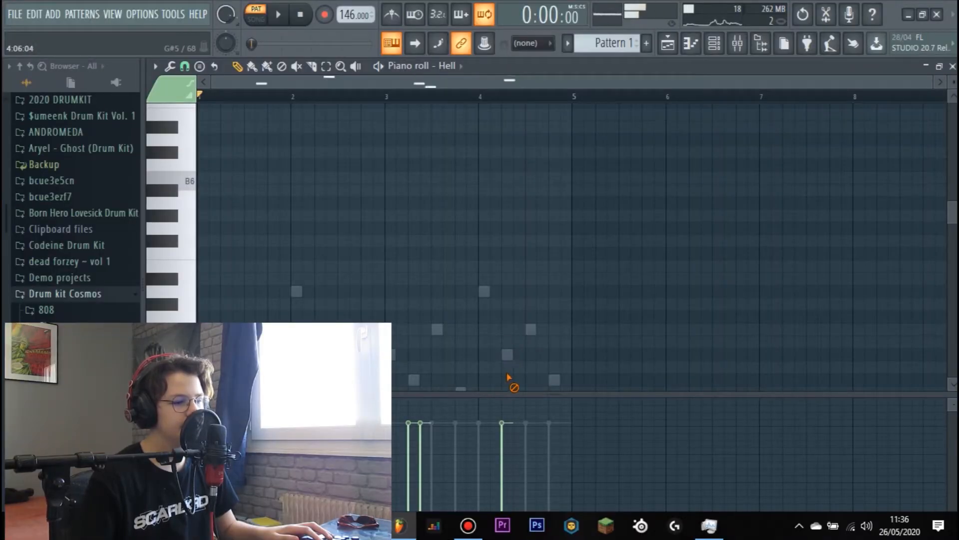
- Try the bar 4 accent note at C8 with the pattern playing, and move it back to B7
scroll(395, 349, "down", 3)
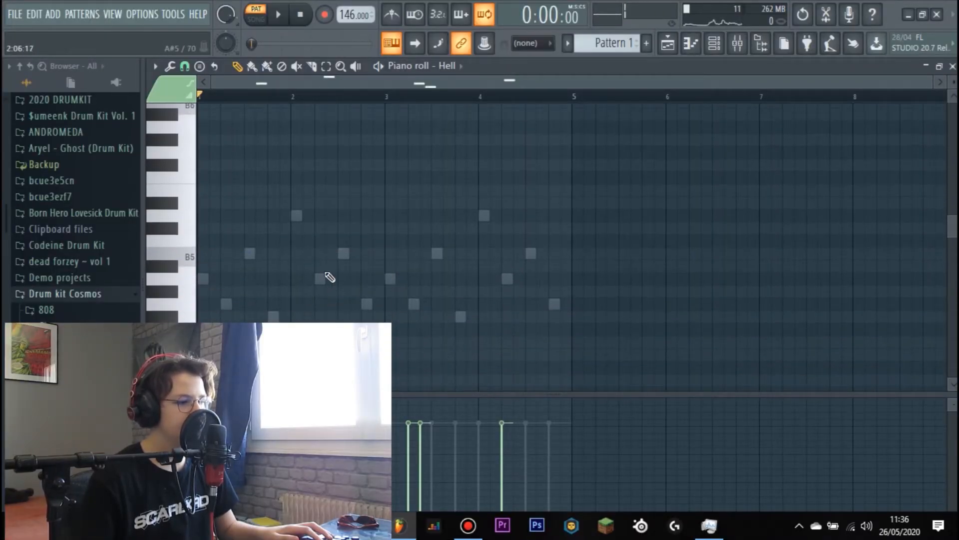
scroll(487, 302, "up", 12)
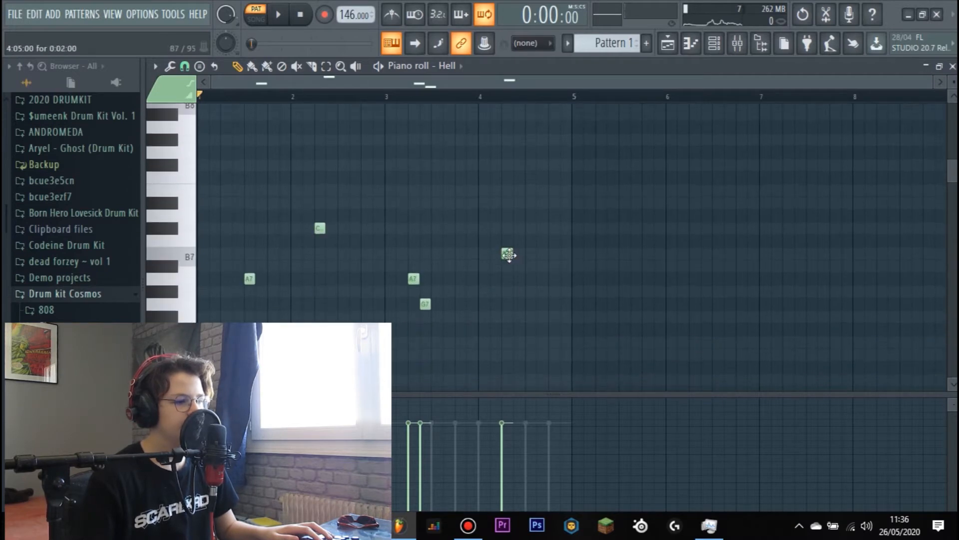
left_click_drag(510, 244, 510, 242)
scroll(532, 255, "down", 10)
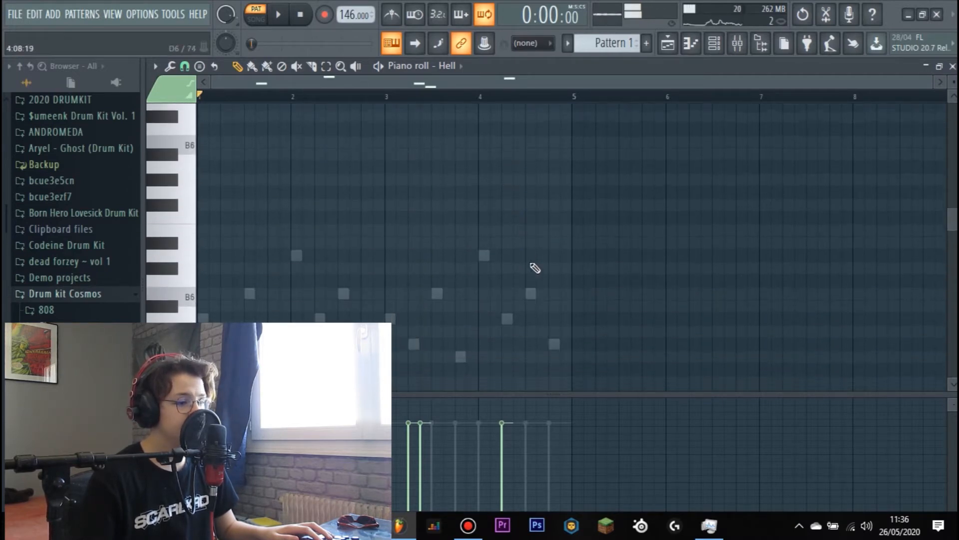
key("space")
scroll(473, 280, "up", 8)
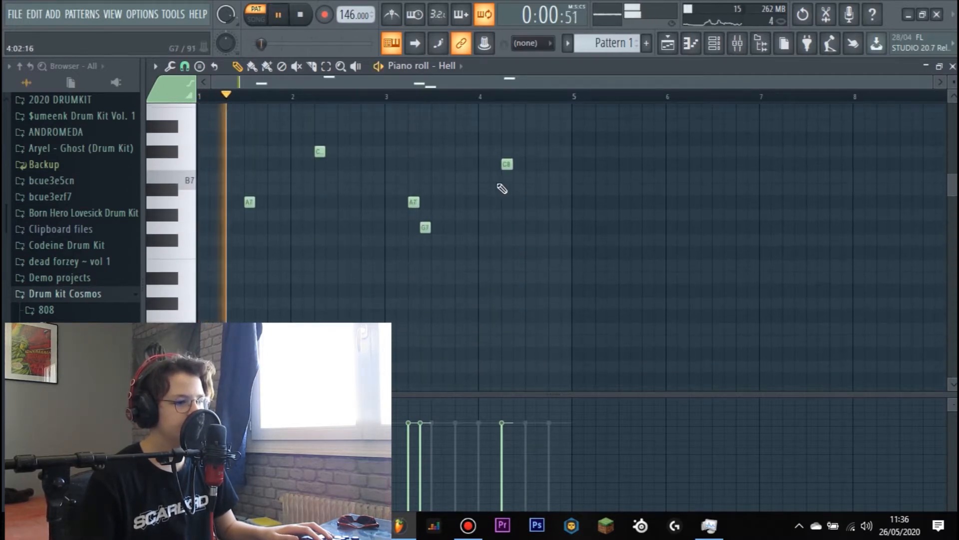
left_click_drag(508, 189, 508, 178)
scroll(515, 187, "down", 8)
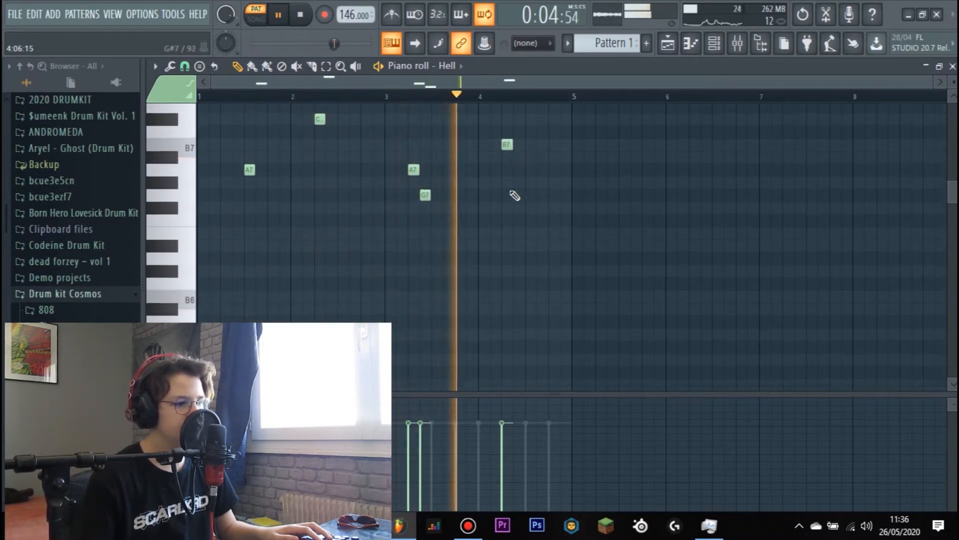
key("space")
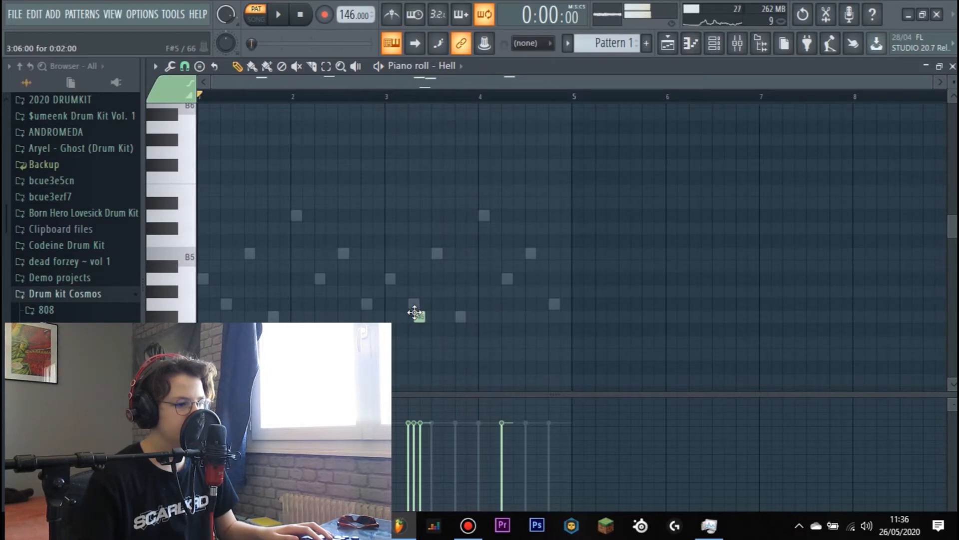
- Try a short F#5 note in bar 3, remove it and play the pattern
left_click_drag(420, 318, 413, 302)
key("space")
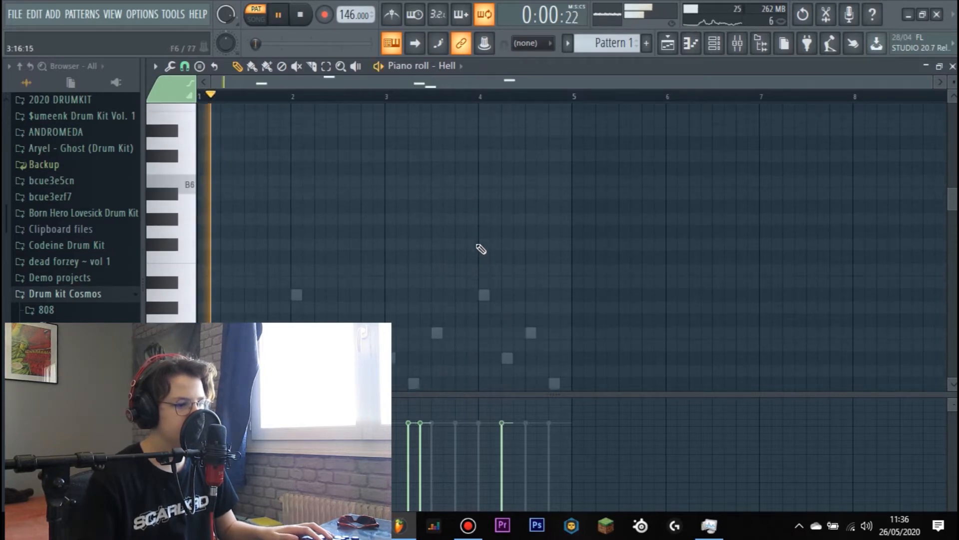
scroll(466, 244, "up", 1)
scroll(466, 244, "up", 7)
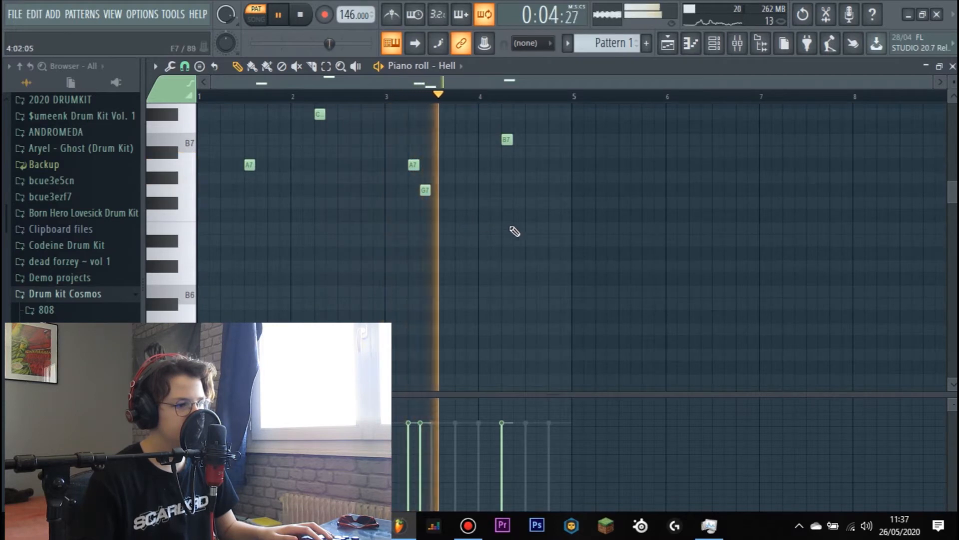
- Stop playback and route the Hell channel to mixer track 4 (mélo 3)
left_click(714, 43)
key("space")
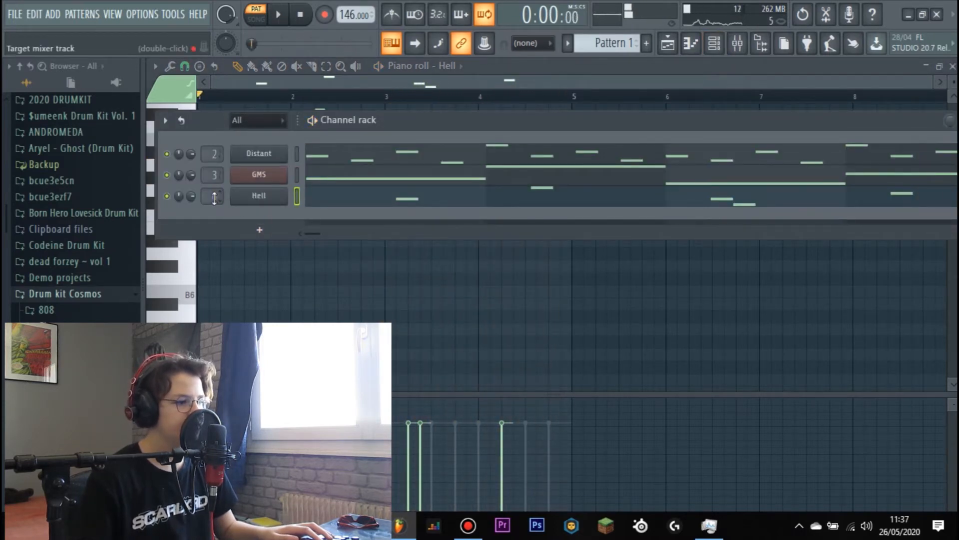
double_click(214, 197)
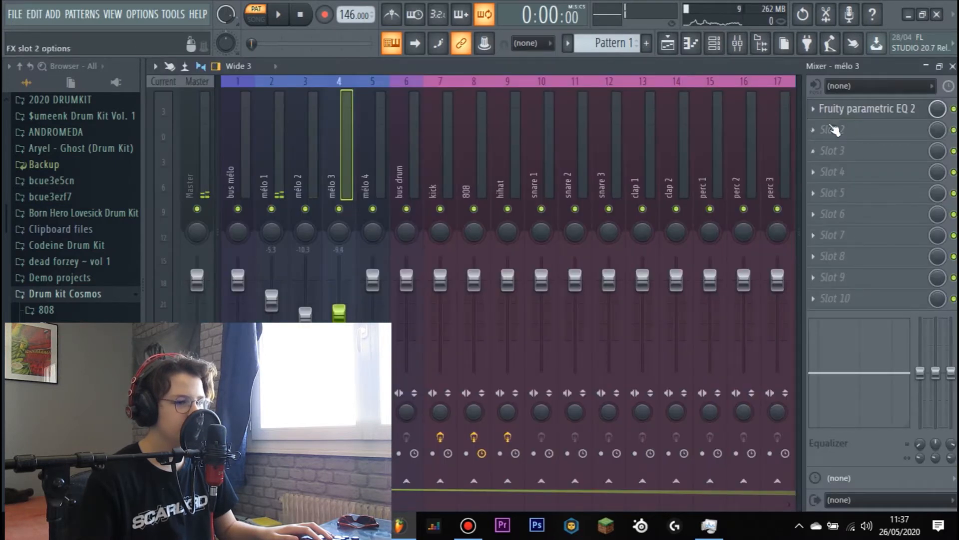
- Load the 20Hz + 18kHz cut preset in mélo 3's Fruity parametric EQ 2 and raise its high-pass band to about 210 Hz
left_click(841, 109)
right_click(649, 243)
left_click(672, 288)
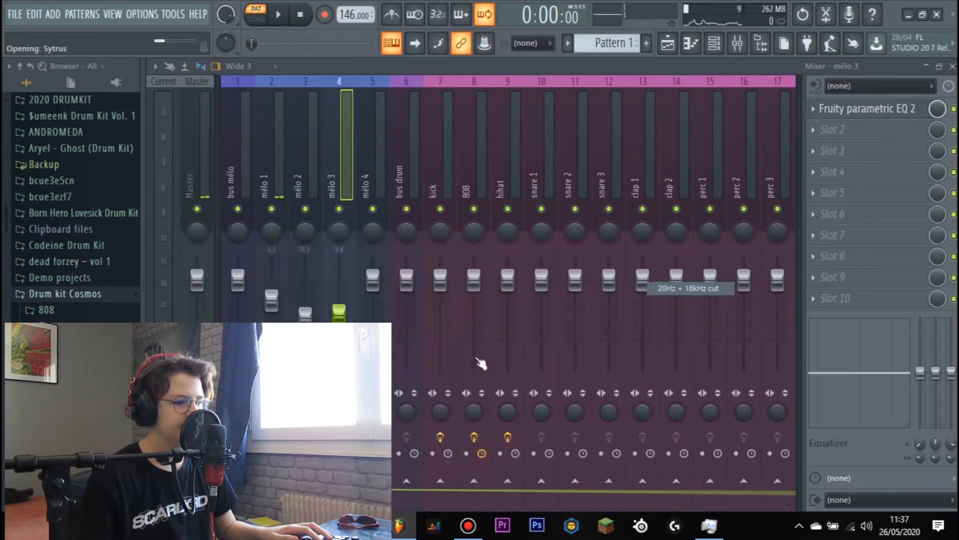
key("space")
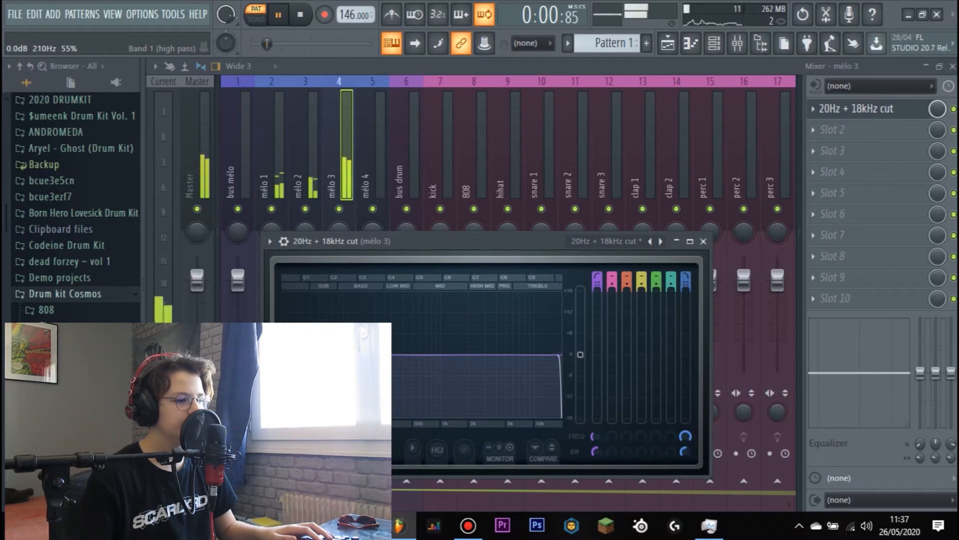
left_click(704, 241)
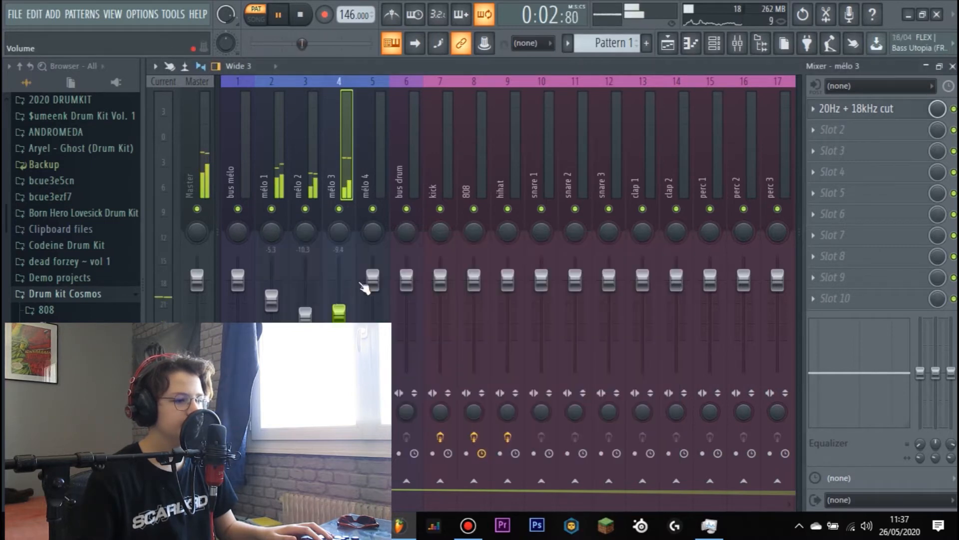
- Add Fruity Convolver to slot 2 of mélo 3 and lower its wet level to about -31.5 dB
left_click(844, 131)
left_click(563, 133)
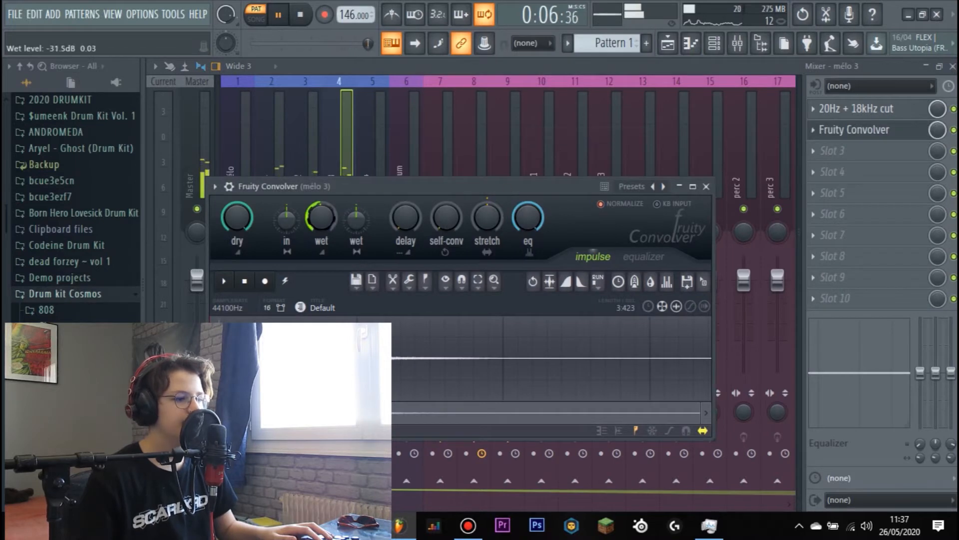
left_click(708, 186)
- Add Fruity Delay 2 to slot 3 of mélo 3 and set its input volume to about 49%
left_click(833, 150)
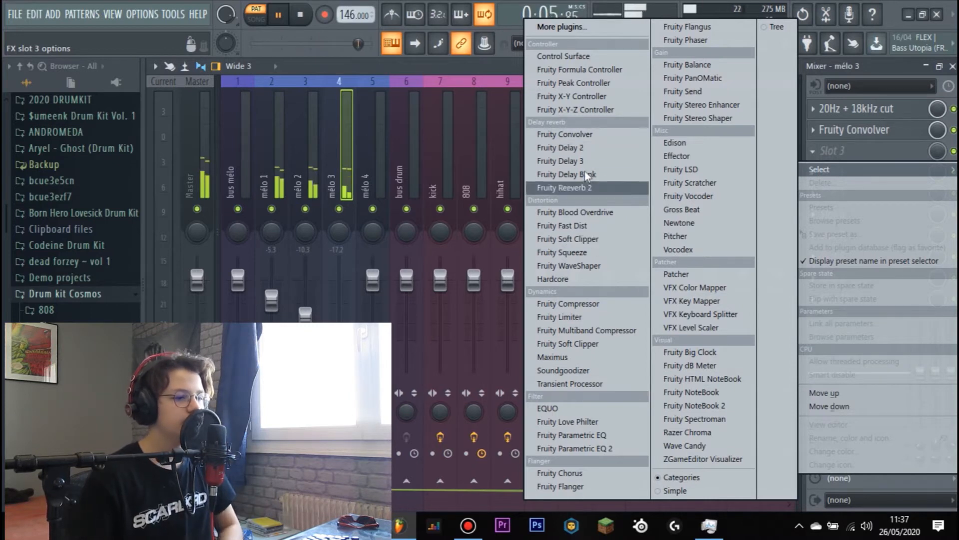
left_click(575, 148)
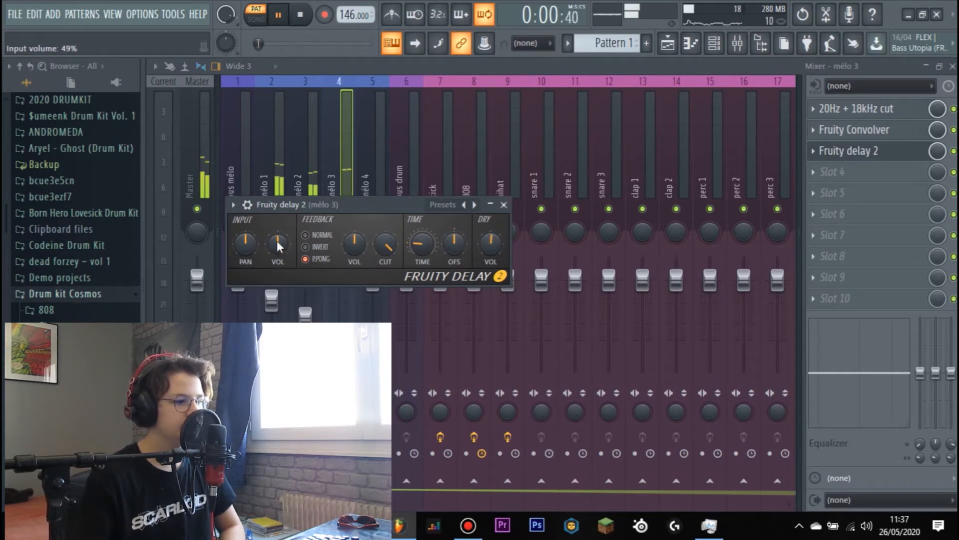
left_click(504, 205)
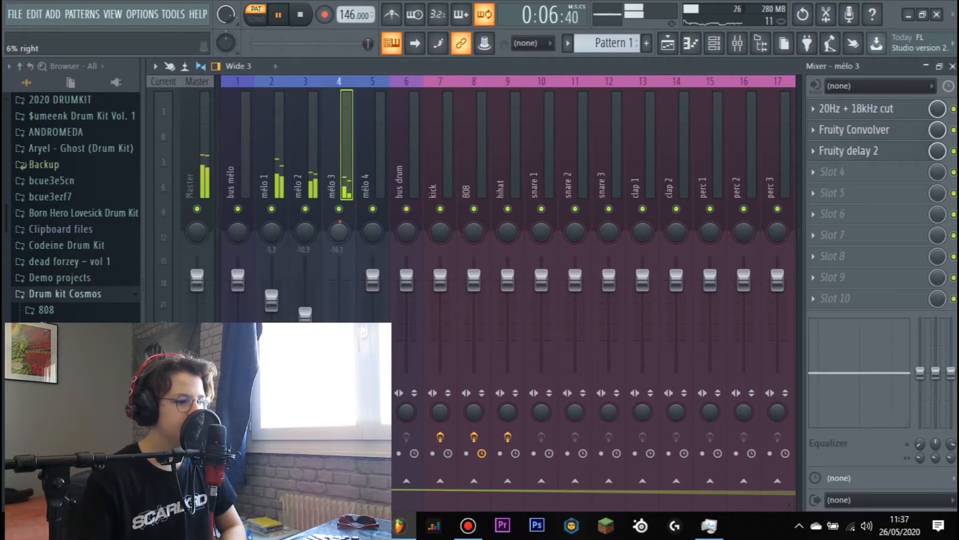
- Pan mélo 3 slightly right and mélo 2 slightly left, and stop playback
left_click_drag(295, 238, 294, 239)
key("F6")
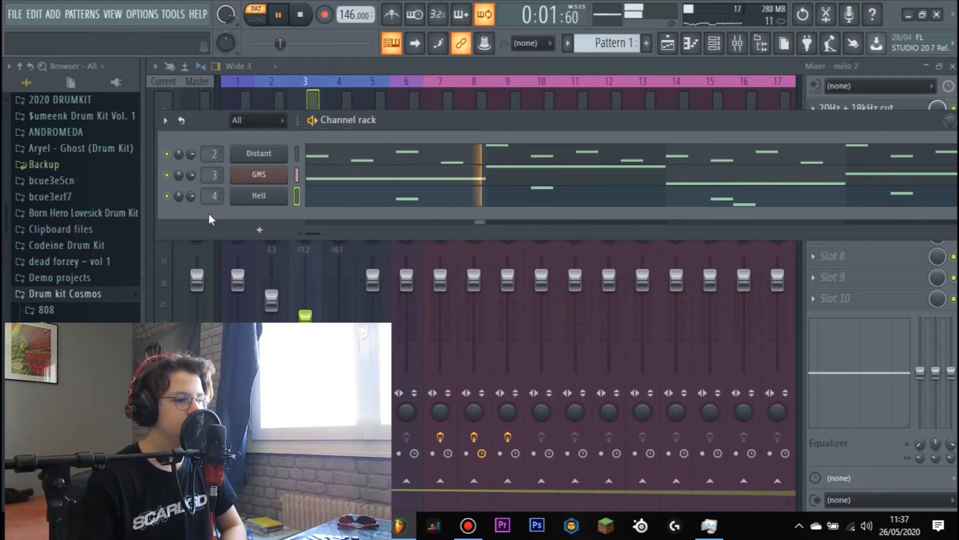
key("space")
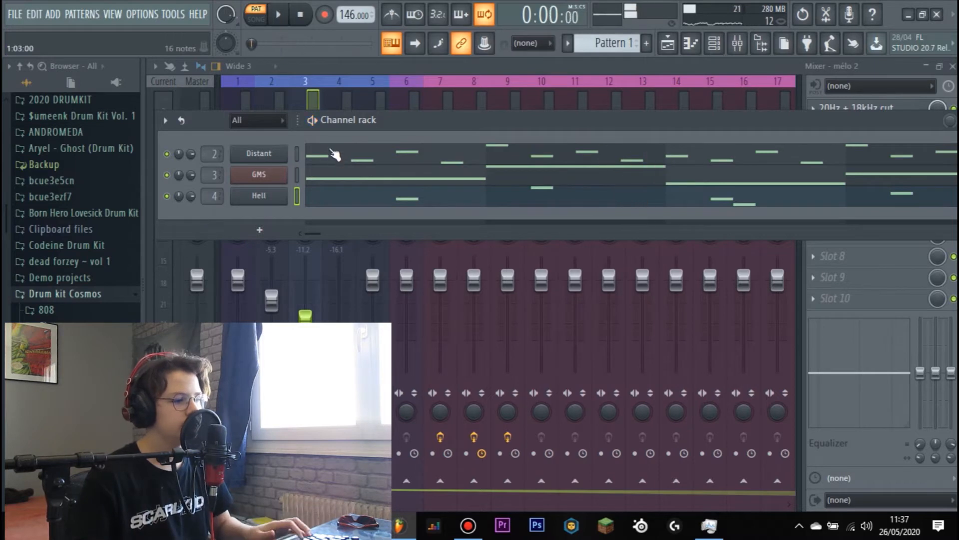
- Transpose all notes of the Distant channel down one octave in the piano roll and play the pattern
left_click(302, 154)
scroll(274, 194, "up", 8)
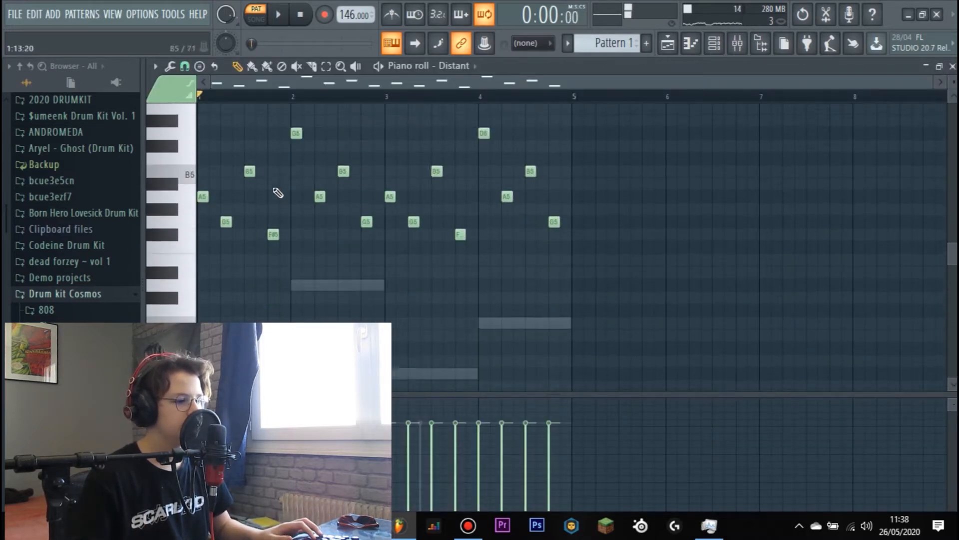
left_click(580, 115)
right_click(580, 115)
key("ctrl+a")
key("shift+Down")
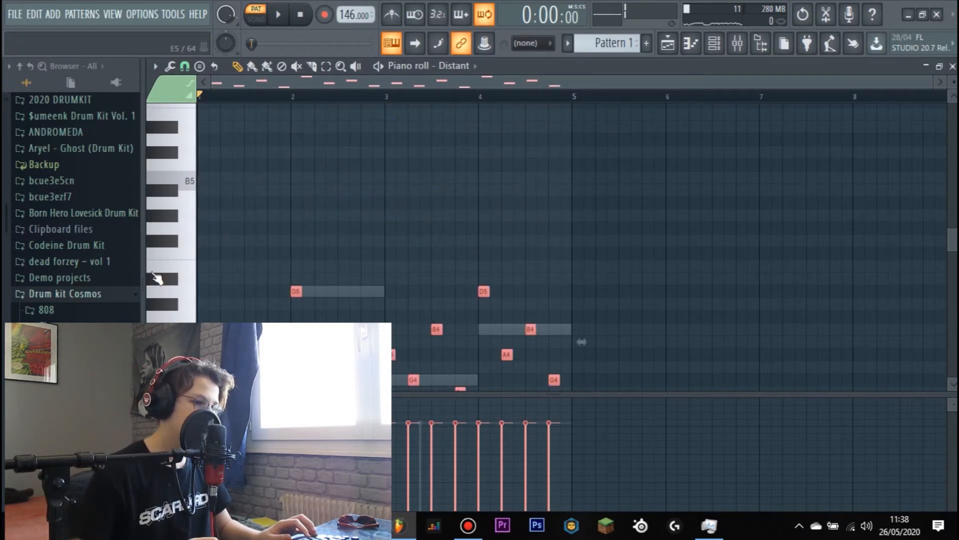
key("space")
scroll(325, 228, "down", 2)
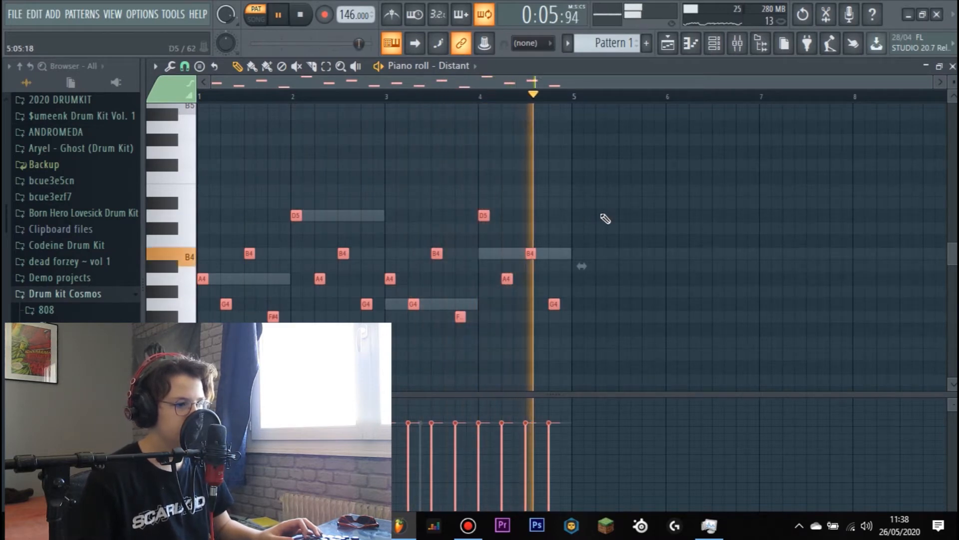
- Show the channel rack while the pattern plays, and collapse the Drum kit Cosmos folder in the browser
left_click(714, 44)
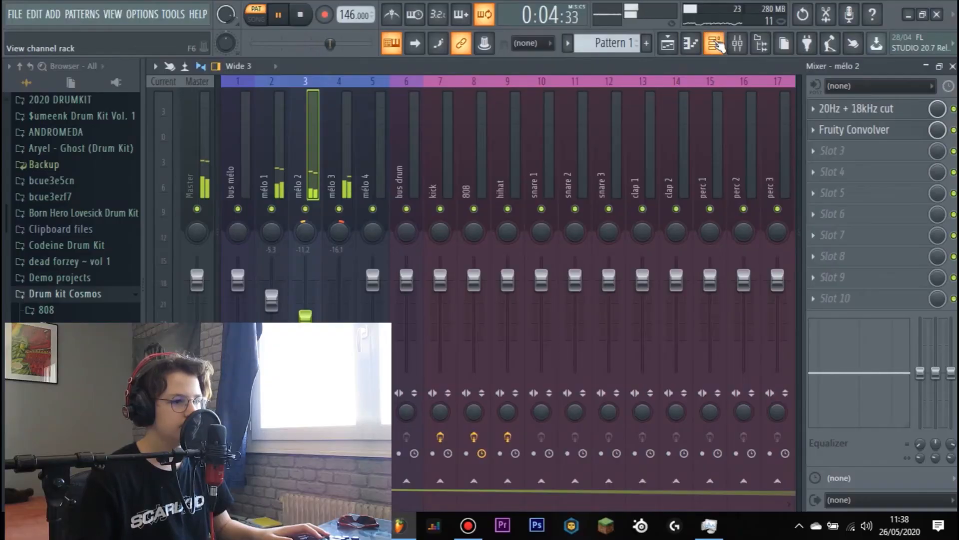
left_click(716, 45)
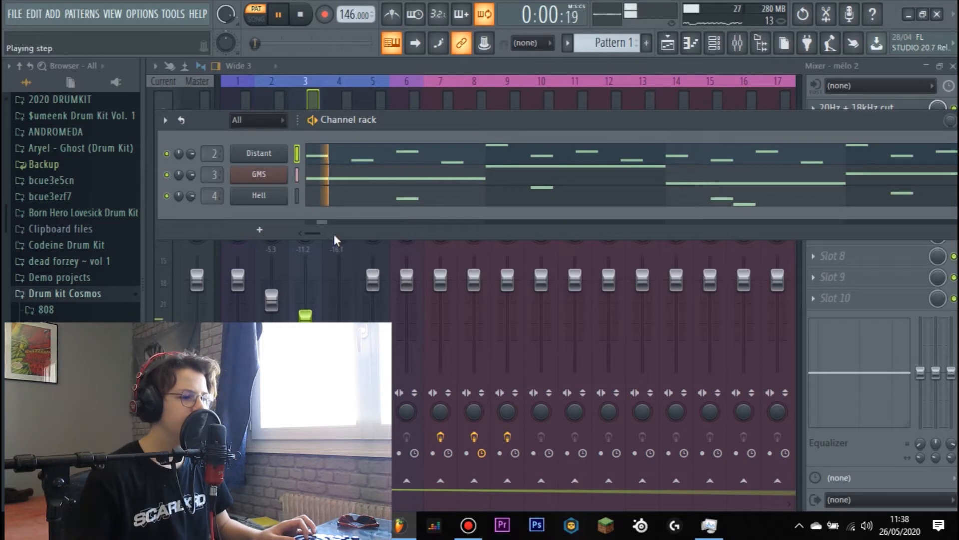
left_click(118, 294)
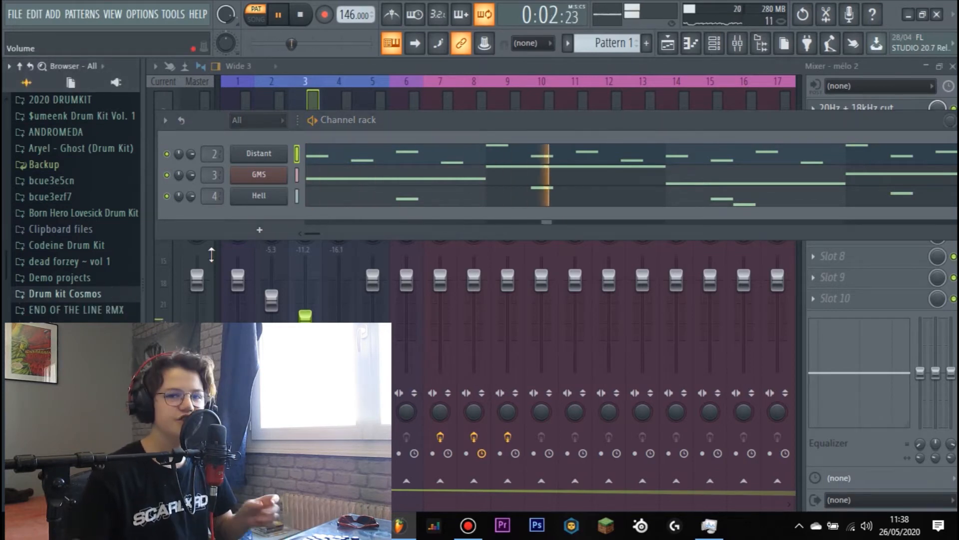
key("space")
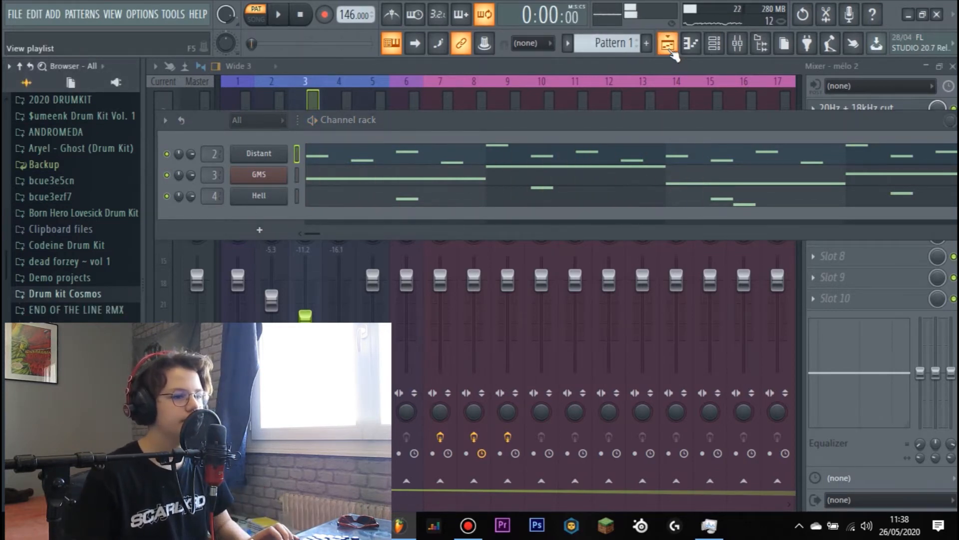
- Review the effect chains on the mélo 1, mélo 2 and mélo 3 mixer tracks
left_click(671, 51)
left_click(671, 51)
left_click(736, 52)
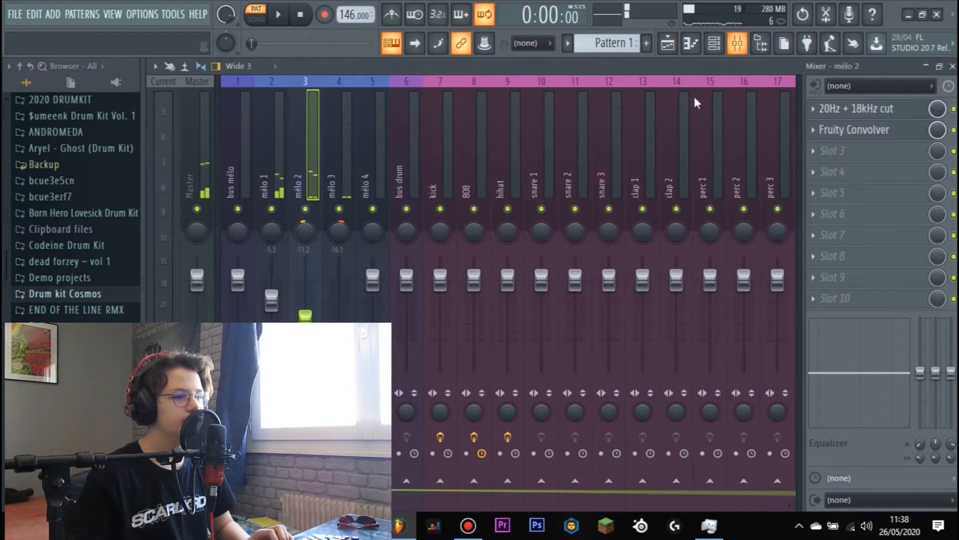
left_click(266, 175)
left_click(309, 163)
left_click(350, 163)
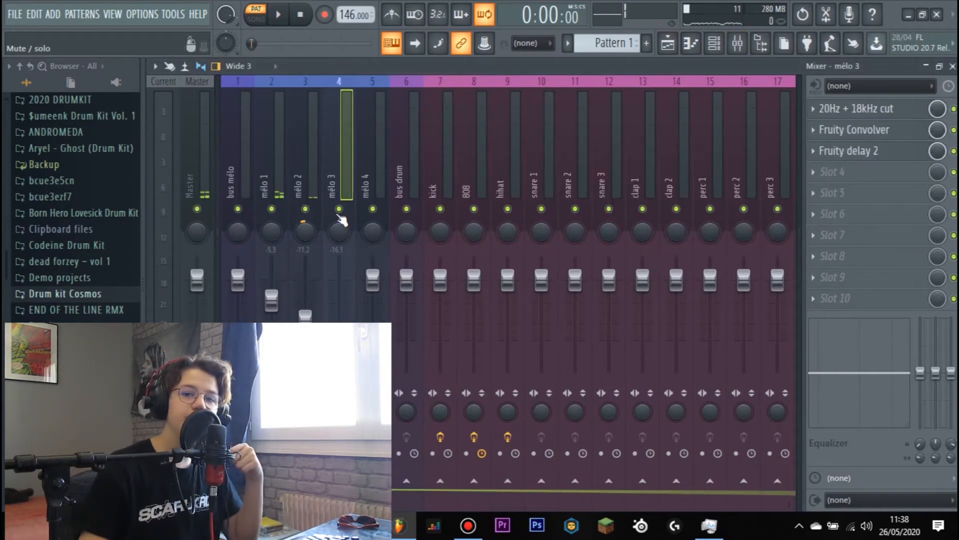
- Add Fruity Flangus to slot 2 of mélo 1 during playback and reduce its mix level
left_click(281, 168)
key("space")
left_click_drag(305, 314, 305, 317)
left_click(883, 133)
mouse_move(874, 148)
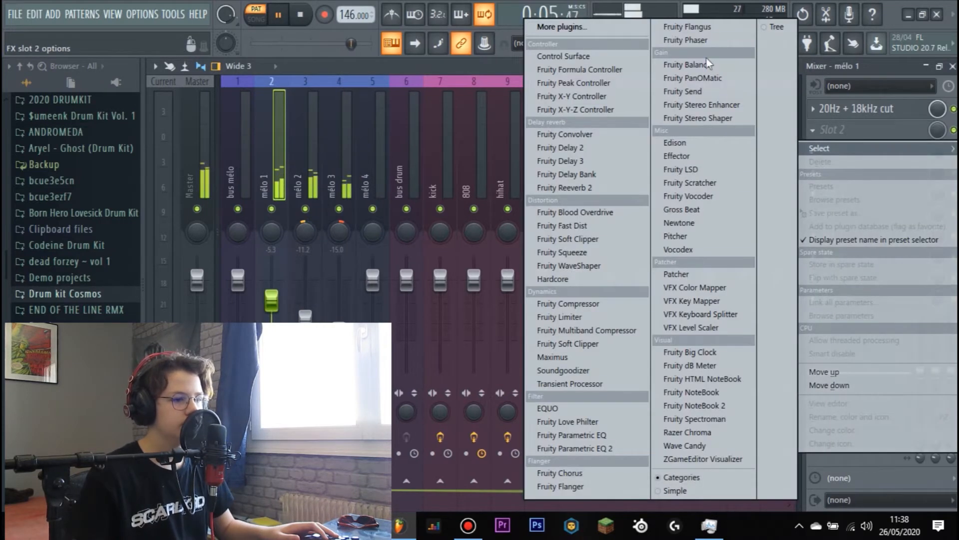
left_click(690, 25)
left_click(531, 259)
left_click_drag(937, 130, 937, 151)
- Set the mélo 1 volume to -3.7 dB and the mélo 2 volume to -10.3 dB, and stop playback
left_click_drag(274, 299, 276, 294)
left_click_drag(305, 317, 305, 314)
left_click(668, 43)
key("space")
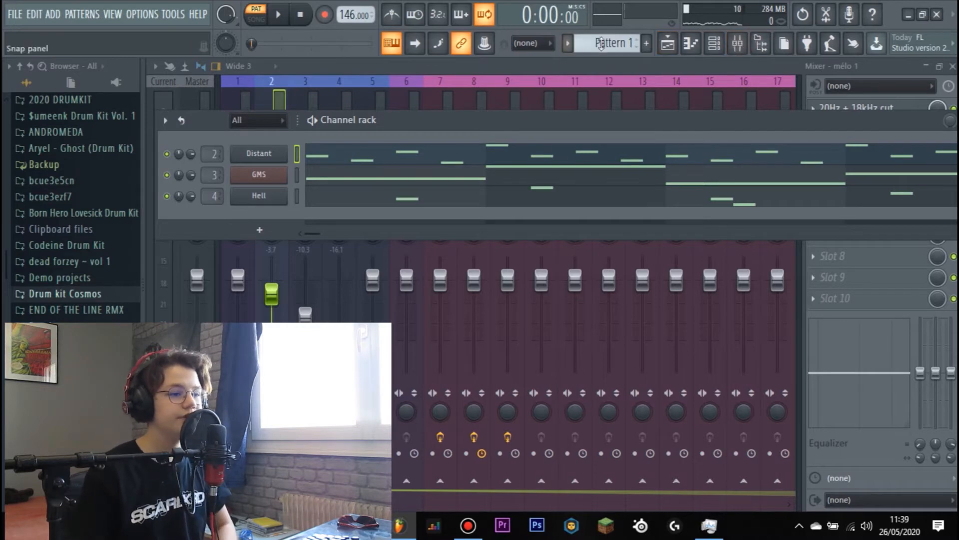
- Place a Pattern 1 clip at bar 1 on Track 1 of the playlist
left_click(674, 44)
left_click(375, 133)
left_click_drag(422, 138, 292, 128)
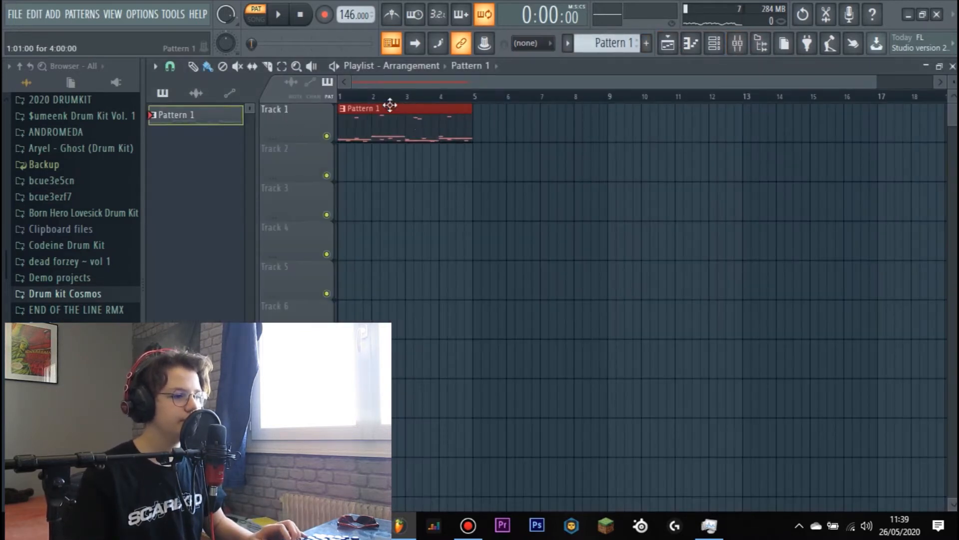
- Arm mélo 1 for disk recording in the mixer and render it to a wave file
left_click(714, 44)
key("F9")
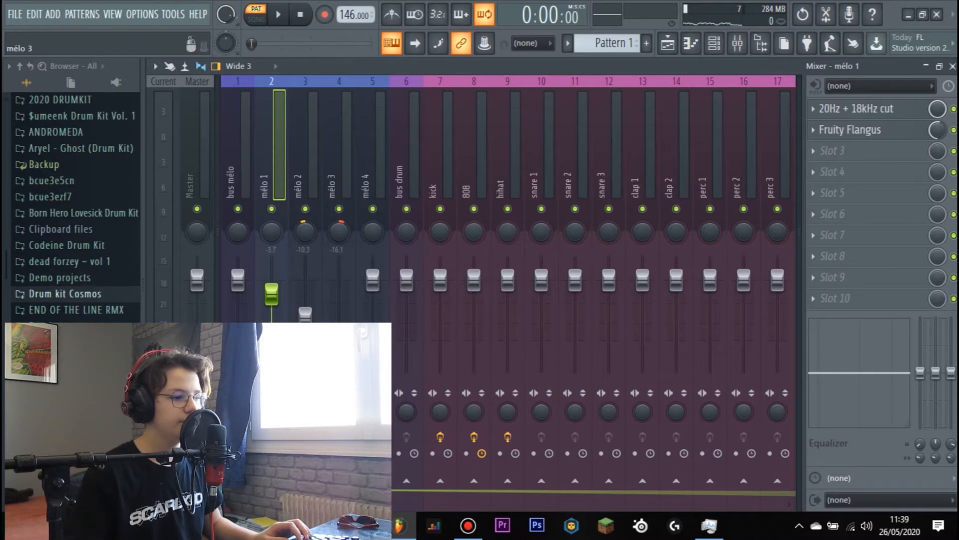
key("alt+r")
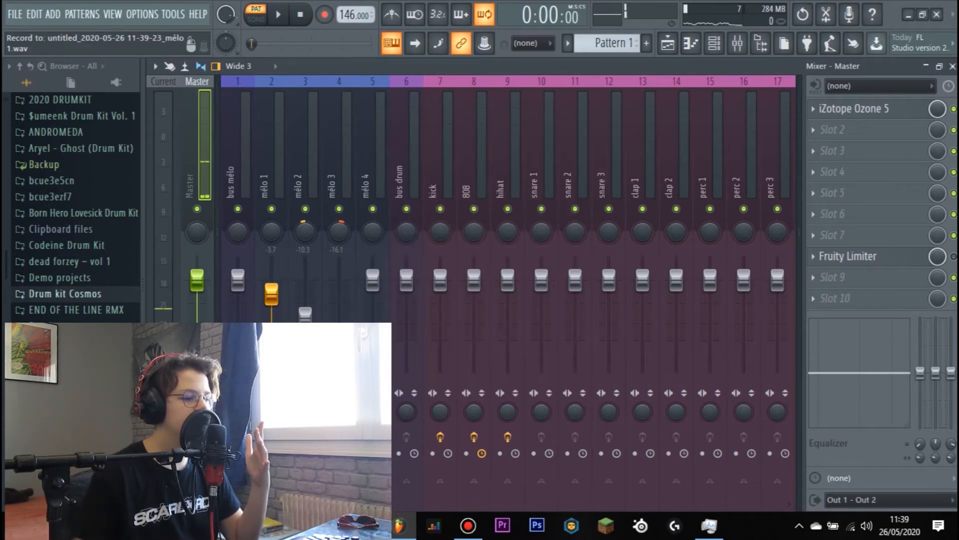
left_click(264, 453)
- Arm mélo 2 for disk recording in the mixer and render it to a wave file
left_click(306, 175)
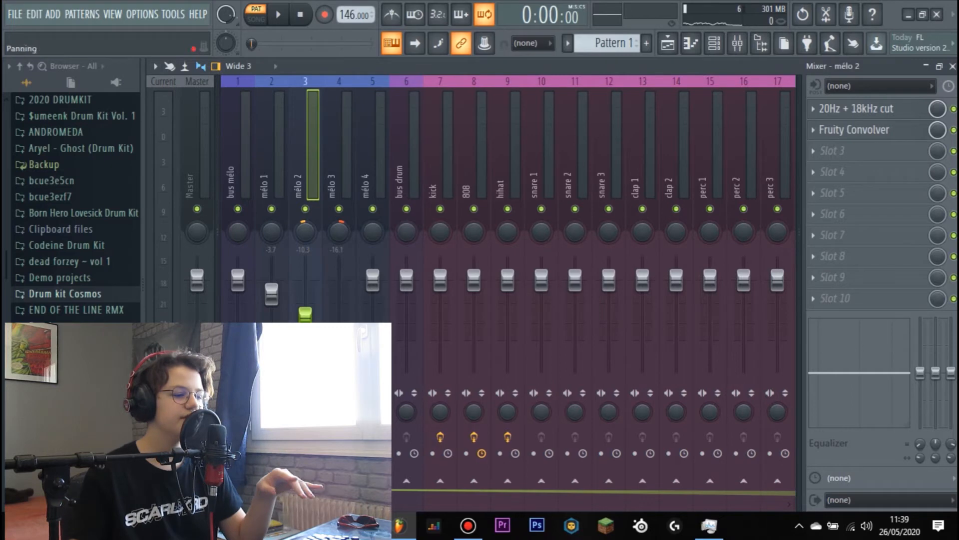
left_click(298, 453)
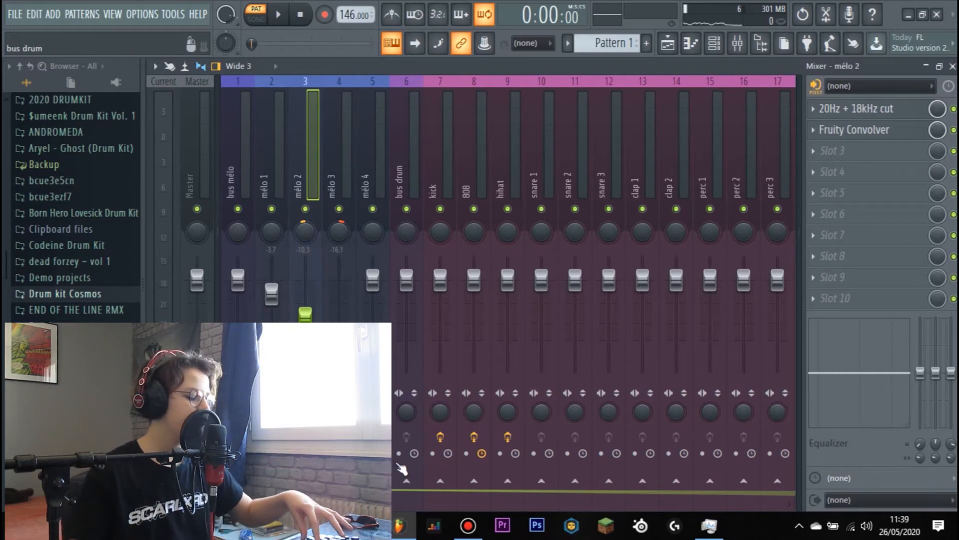
key("alt+r")
key("Return")
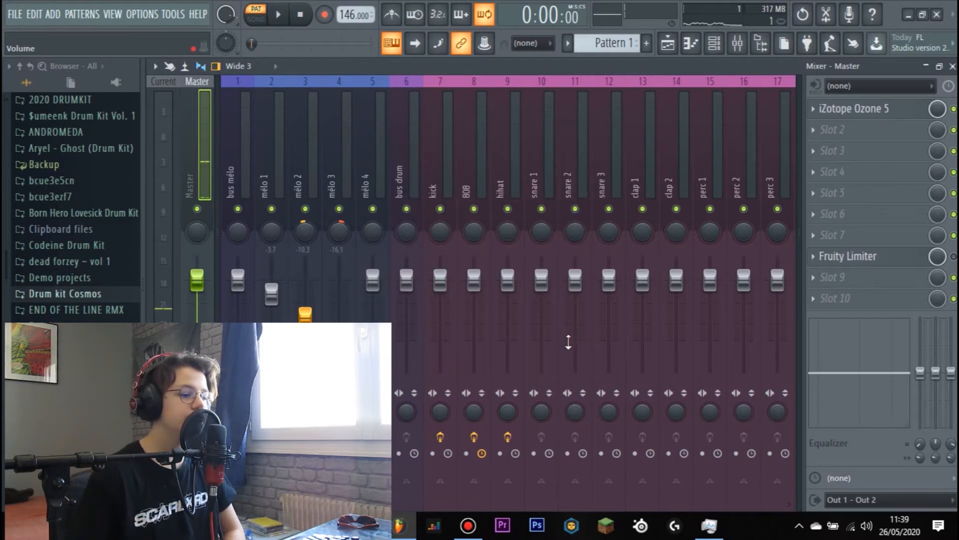
- Arm mélo 3 for disk recording in the mixer and render it to a wave file
left_click(297, 453)
left_click(348, 164)
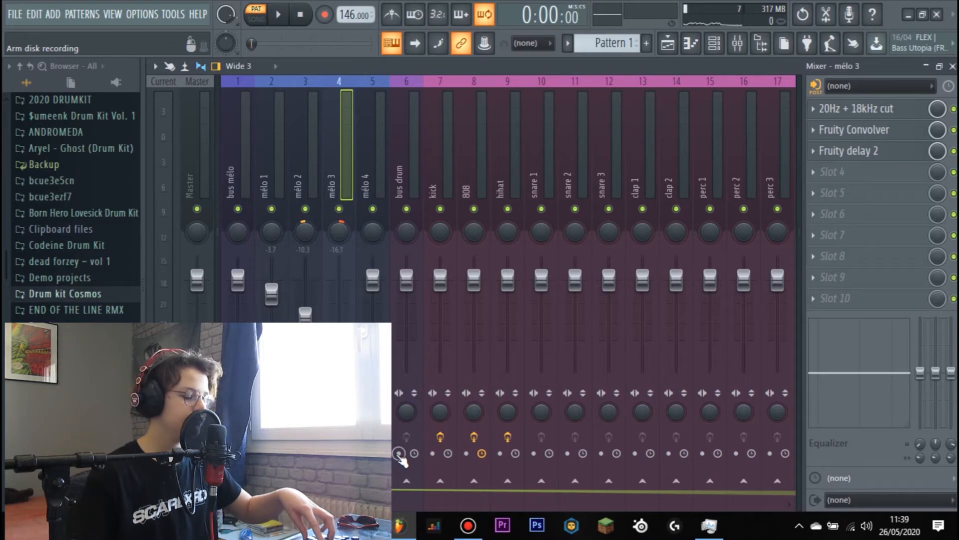
key("alt+r")
key("Return")
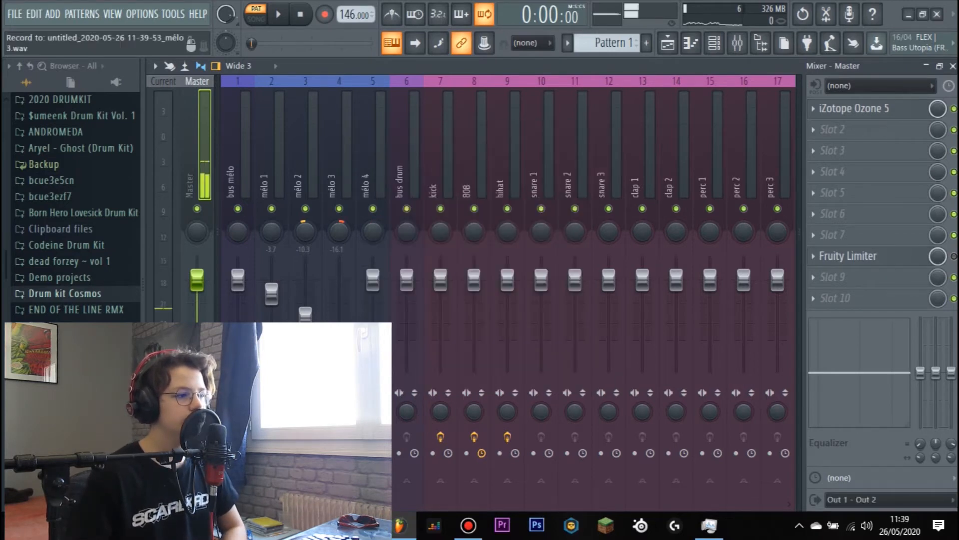
- Replace the playlist's Pattern 1 clip with the rendered mélo 1, 2 and 3 audio clips on Tracks 1 to 3, trimmed to four bars
key("F5")
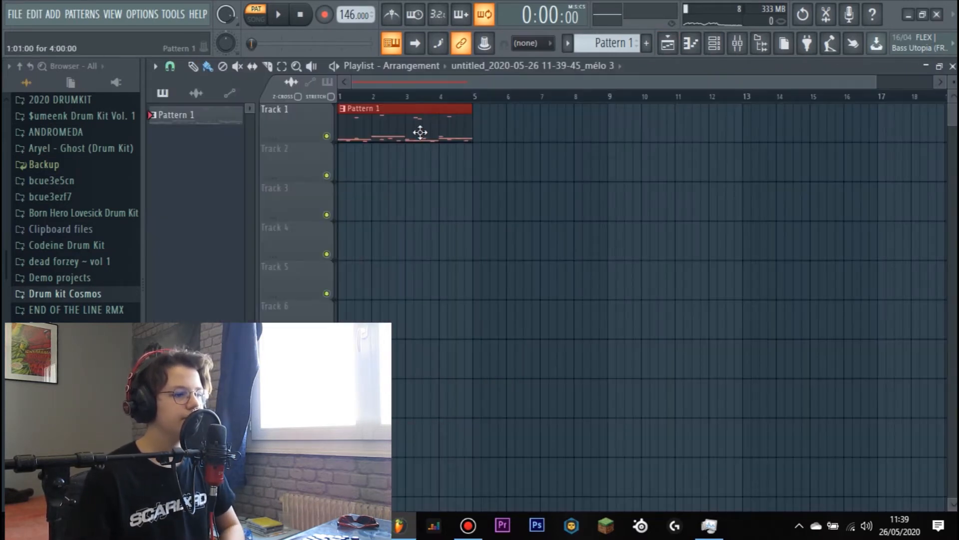
right_click(420, 132)
left_click(196, 93)
left_click_drag(206, 121, 359, 109)
left_click_drag(794, 120, 445, 132)
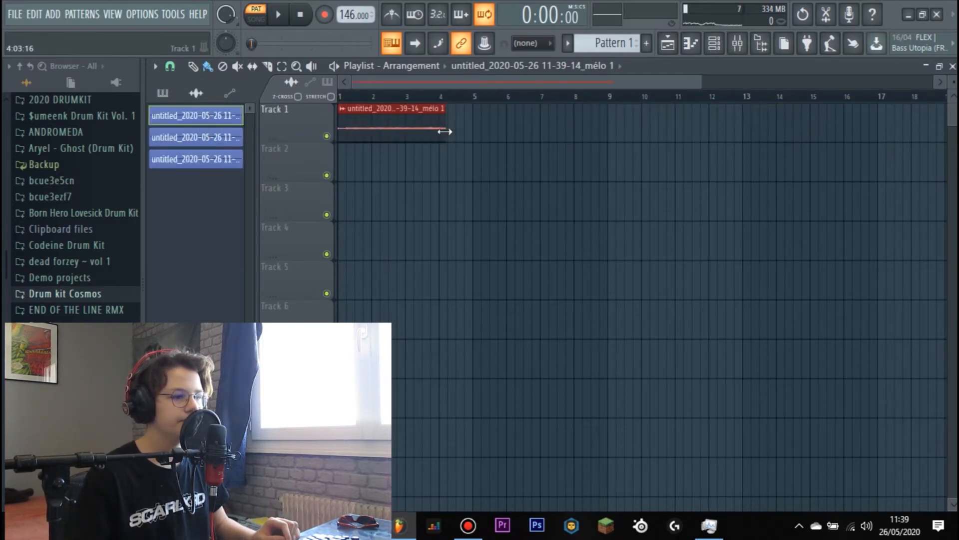
scroll(462, 133, "up", 5)
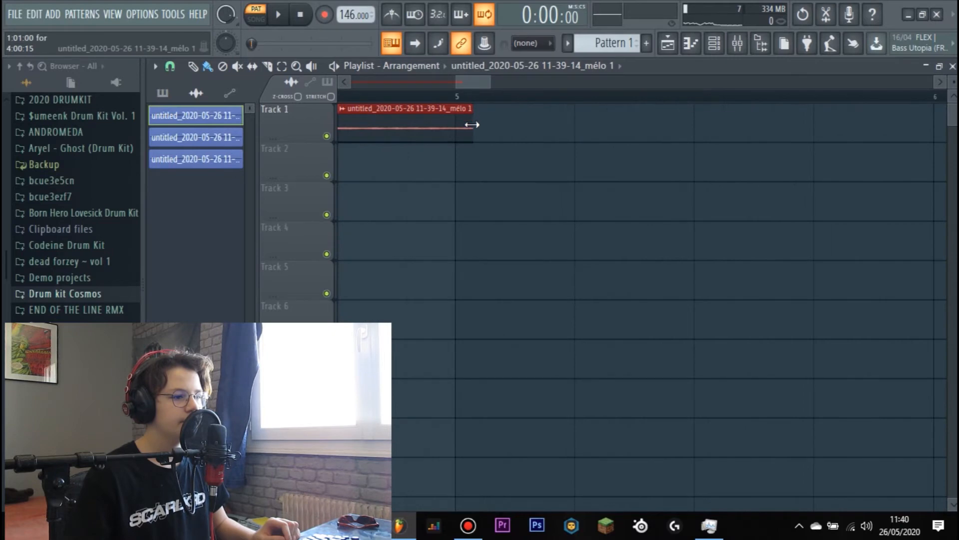
scroll(460, 122, "down", 1)
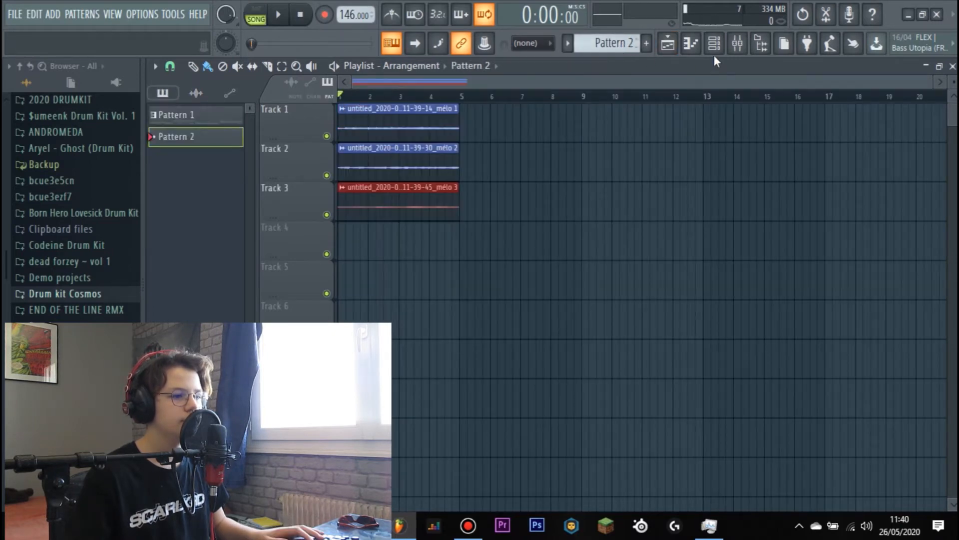
- Filter the channel rack to show only the Unsorted channels
key("F6")
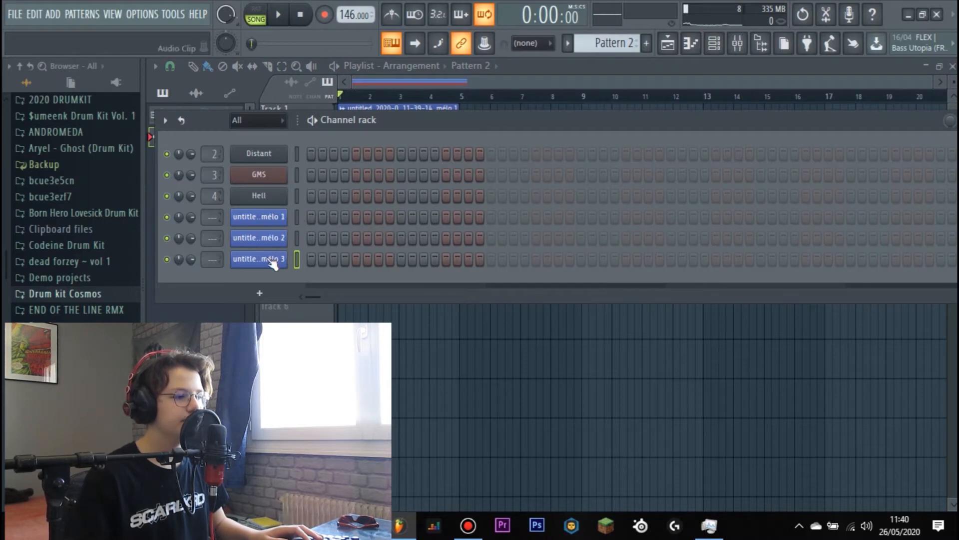
left_click(258, 125)
left_click(265, 156)
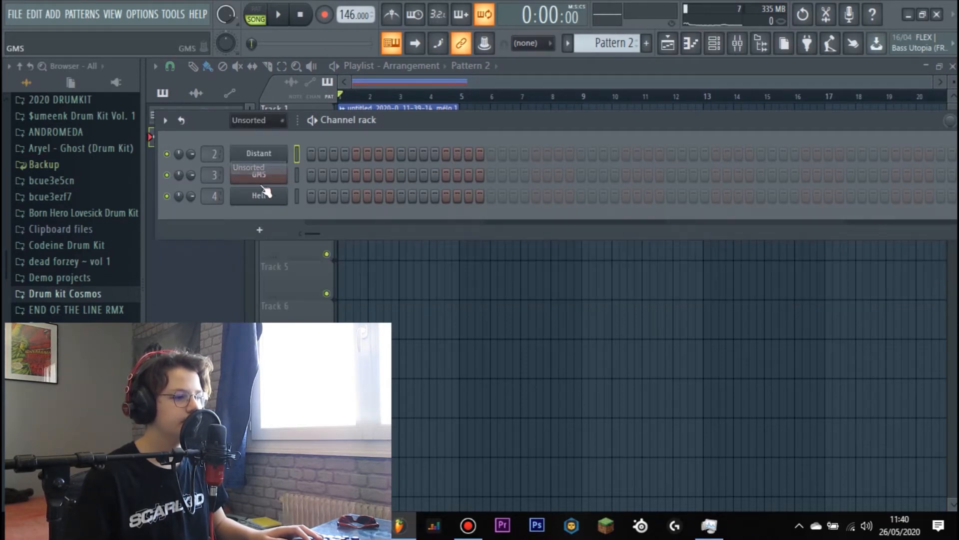
- Audition hi-hat samples from the PeeJay drum kit against the melody and load PJ - Blasé (HH) as a new channel
scroll(51, 285, "down", 3)
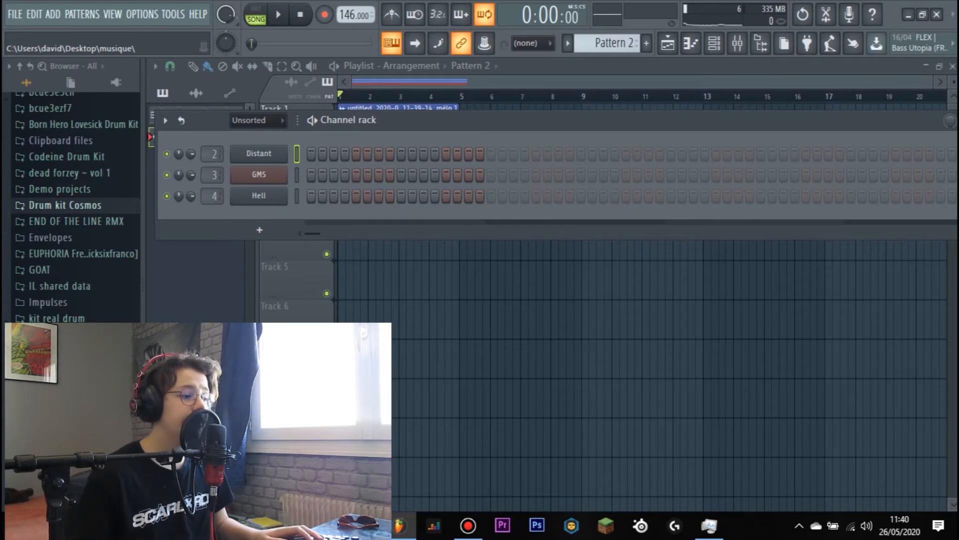
scroll(51, 286, "down", 3)
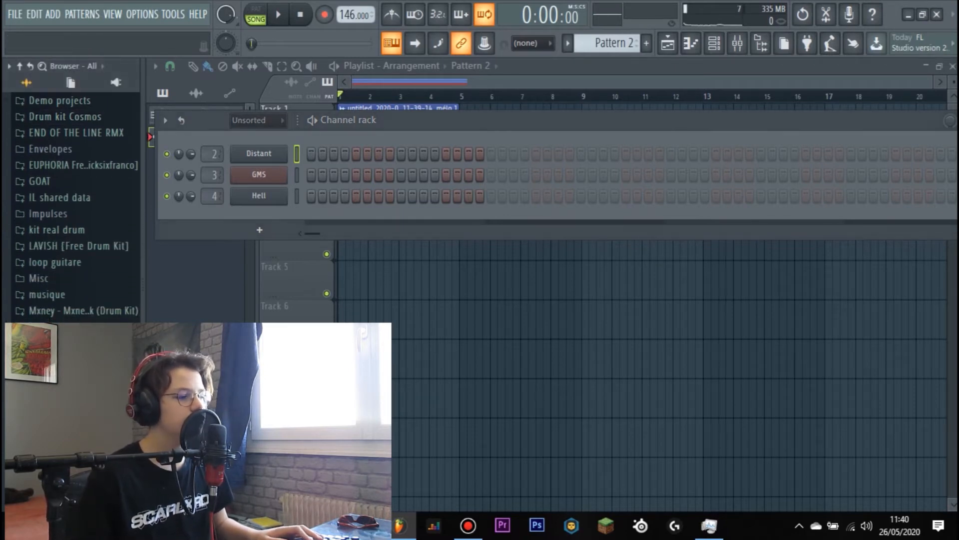
scroll(75, 205, "down", 3)
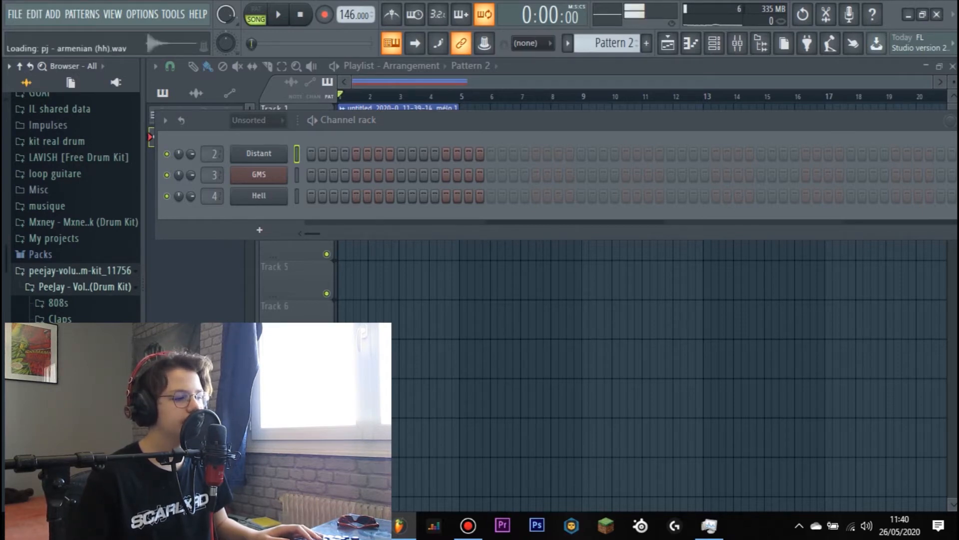
key("space")
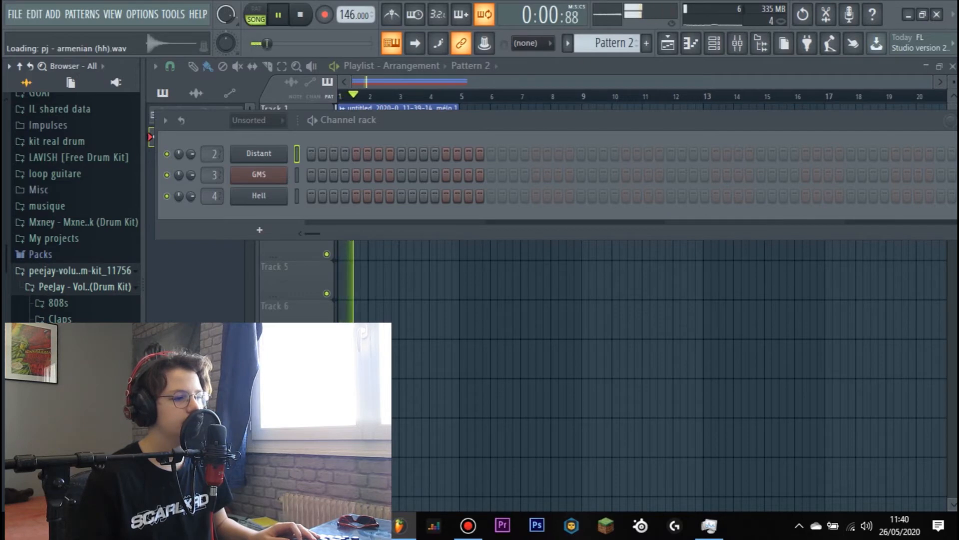
left_click(75, 416)
left_click(75, 400)
left_click_drag(75, 400, 260, 214)
- Draw two consecutive C5 notes at the start of bar 1 in the PJ - Blasé (HH) piano roll
right_click(274, 221)
left_click(320, 216)
key("space")
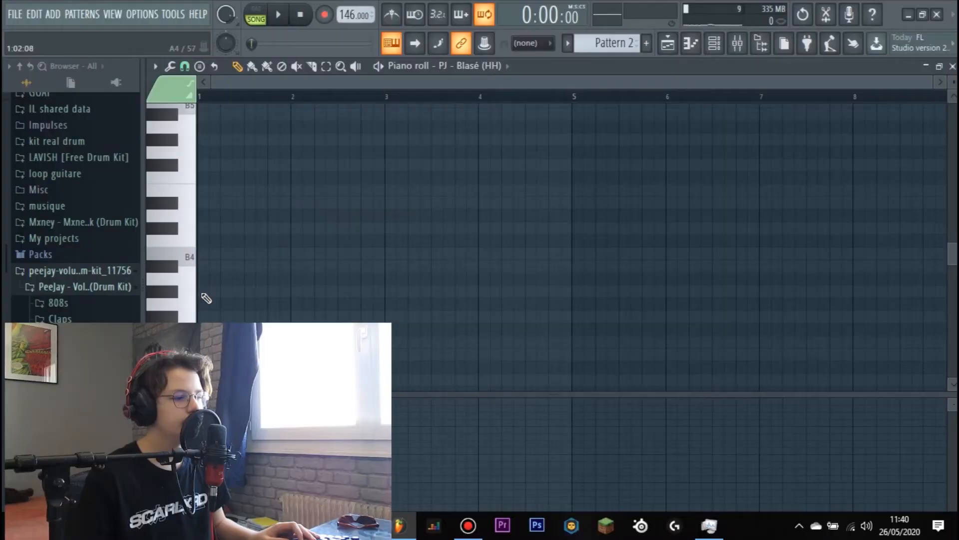
left_click(200, 239)
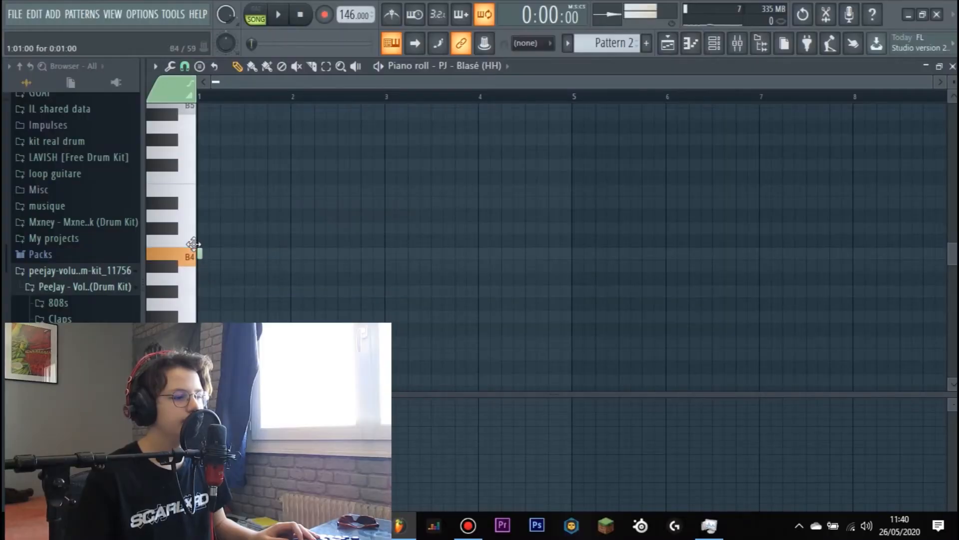
scroll(217, 107, "up", 5)
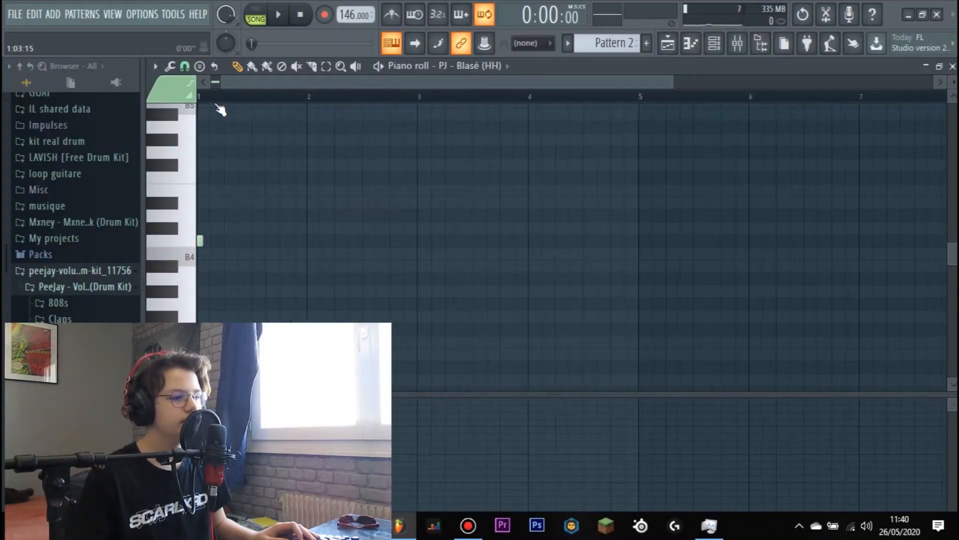
left_click_drag(62, 94, 62, 95)
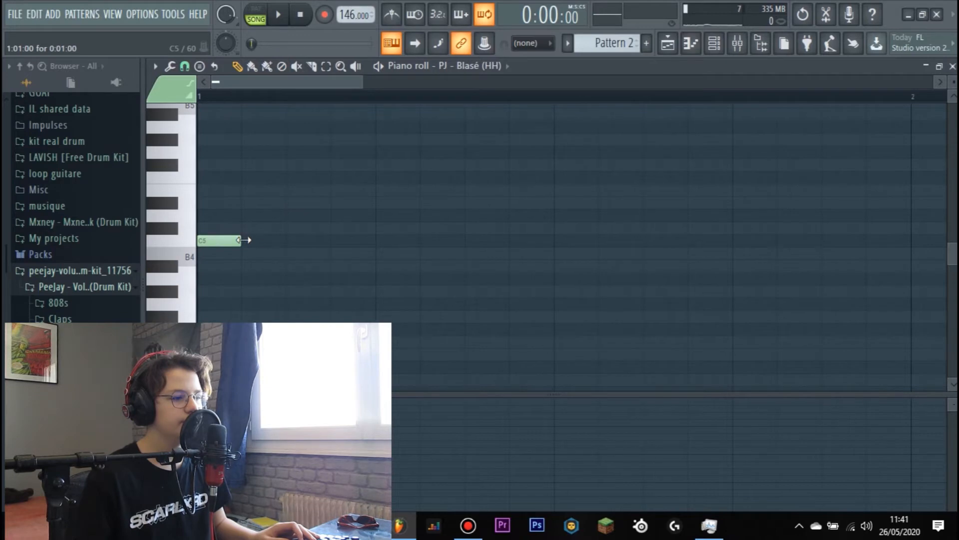
scroll(284, 104, "down", 4)
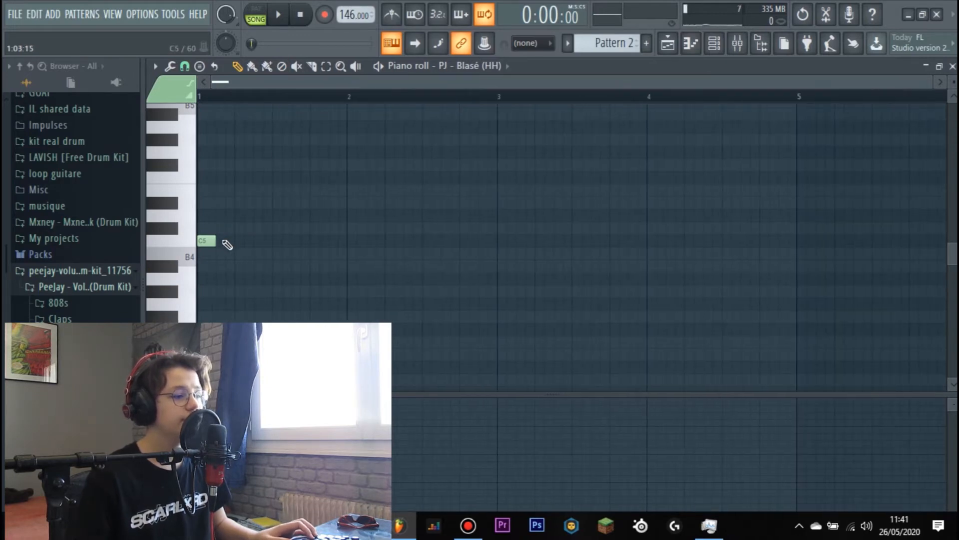
left_click(222, 242)
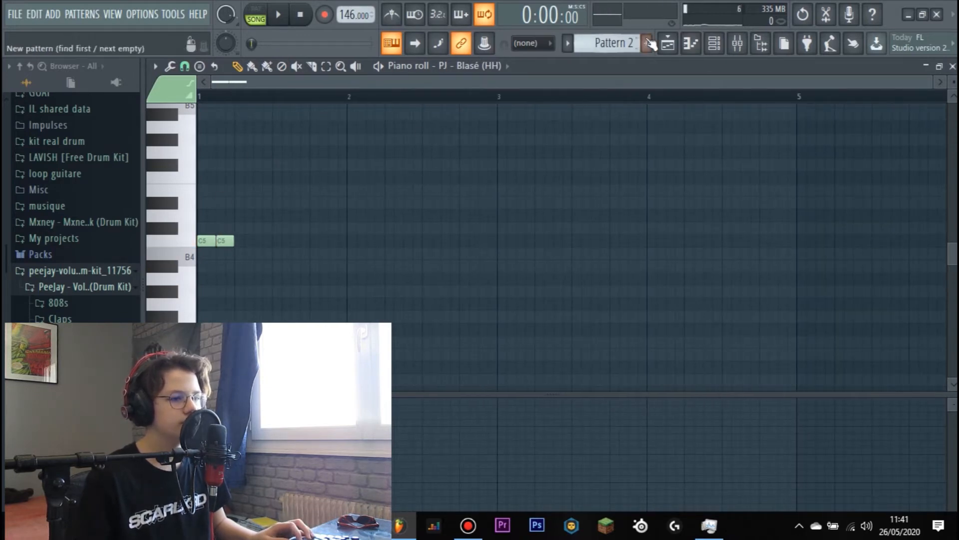
- Place a Pattern 2 clip at bar 1 on Track 4 of the playlist and extend it to four bars
key("F5")
left_click(380, 251)
right_click(376, 244)
left_click(357, 250)
key("space")
left_click_drag(367, 244, 477, 246)
key("space")
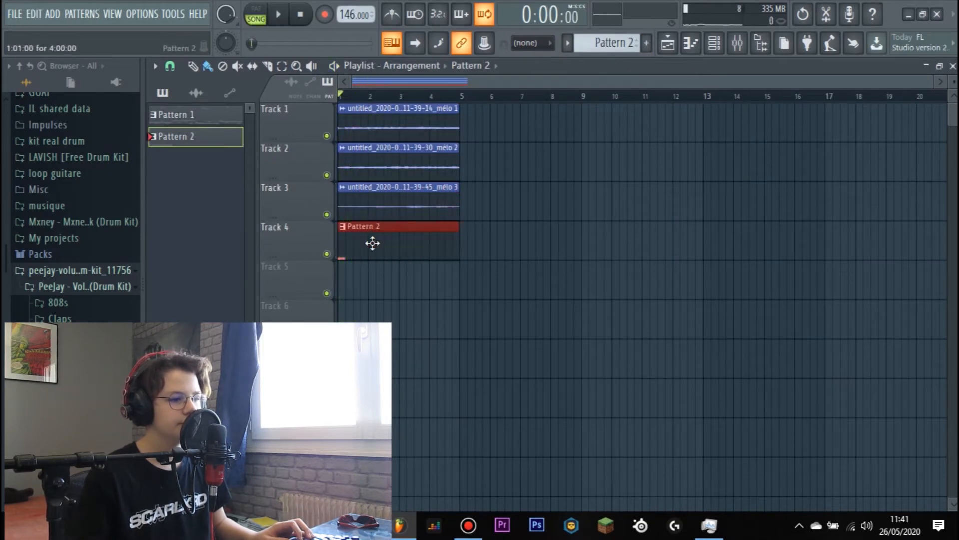
- Duplicate the two C5 hi-hat notes repeatedly until they fill all four bars of Pattern 2
double_click(376, 245)
key("space")
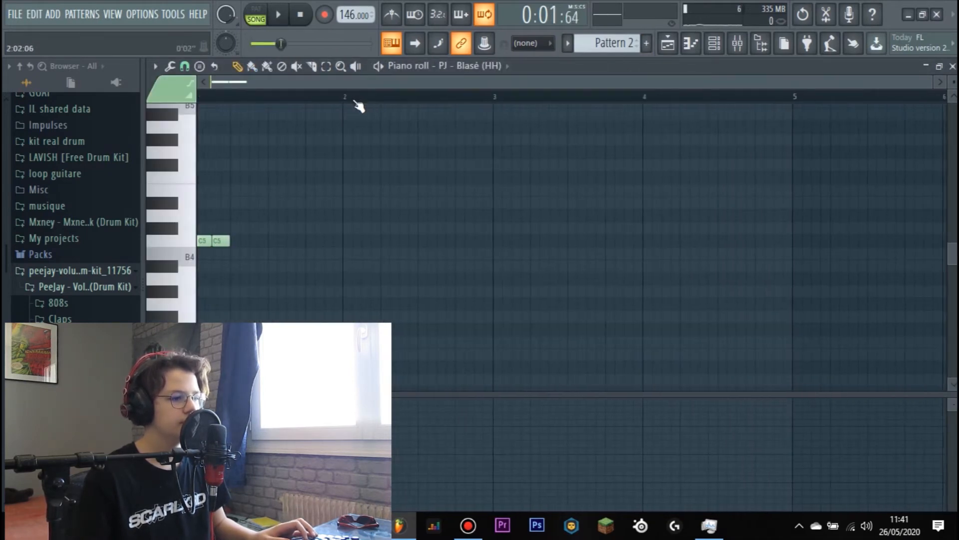
key("ctrl+a")
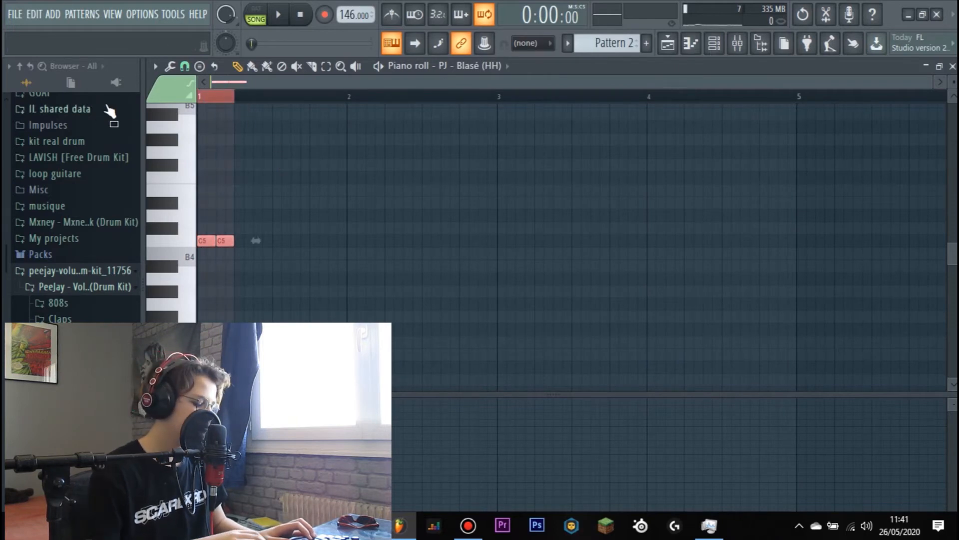
key("ctrl+b")
key("ctrl+b")
key("ctrl+b")
key("ctrl+b")
key("ctrl+b")
key("ctrl+b")
key("ctrl+b")
key("ctrl+b")
key("ctrl+b")
key("ctrl+b")
key("ctrl+b")
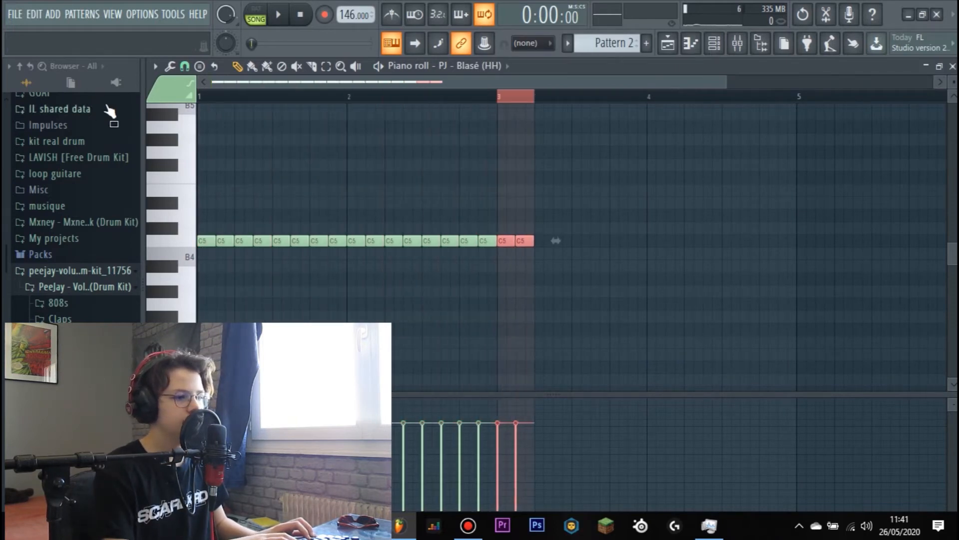
key("ctrl+b")
key("ctrl+b")
key("ctrl+b")
key("ctrl+b")
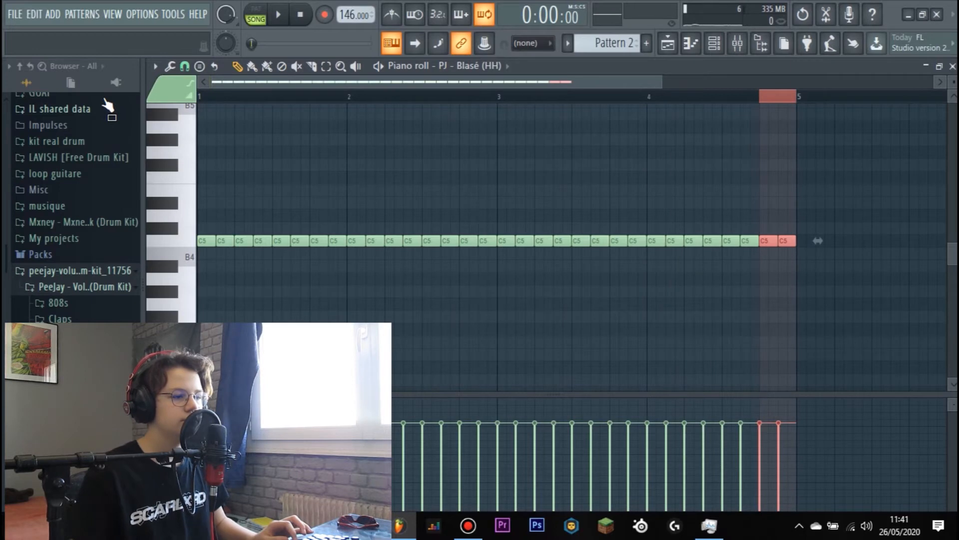
left_click(175, 91, "ctrl")
left_click(323, 96)
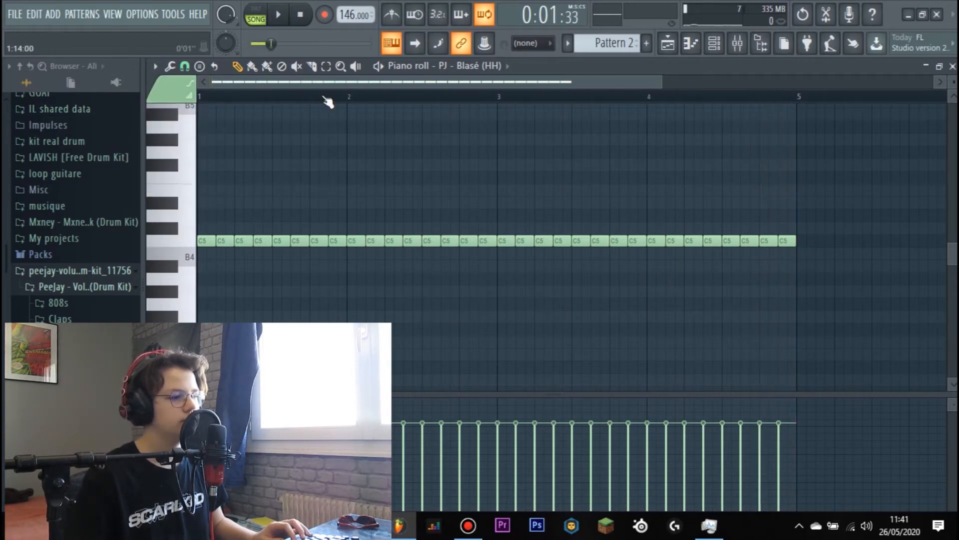
- Play back the hi-hats and repitch three consecutive notes late in bar 2 to C#5, A#4 and D#5
key("space")
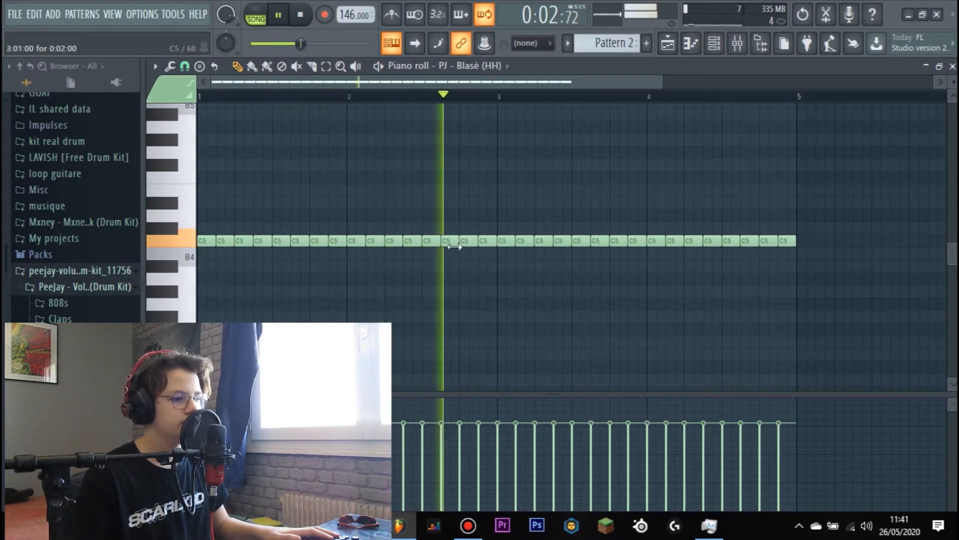
key("space")
left_click_drag(430, 241, 450, 278)
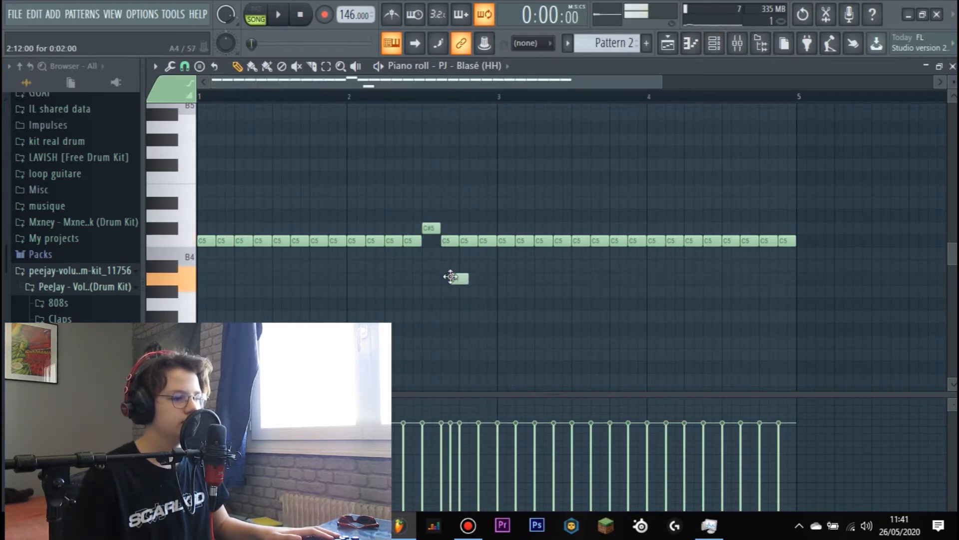
left_click_drag(448, 241, 467, 201)
- Lower the last bar 3 hi-hat and one bar 4 hi-hat to B4, and add short C5 and C#5 note pairs in bar 4
key("space")
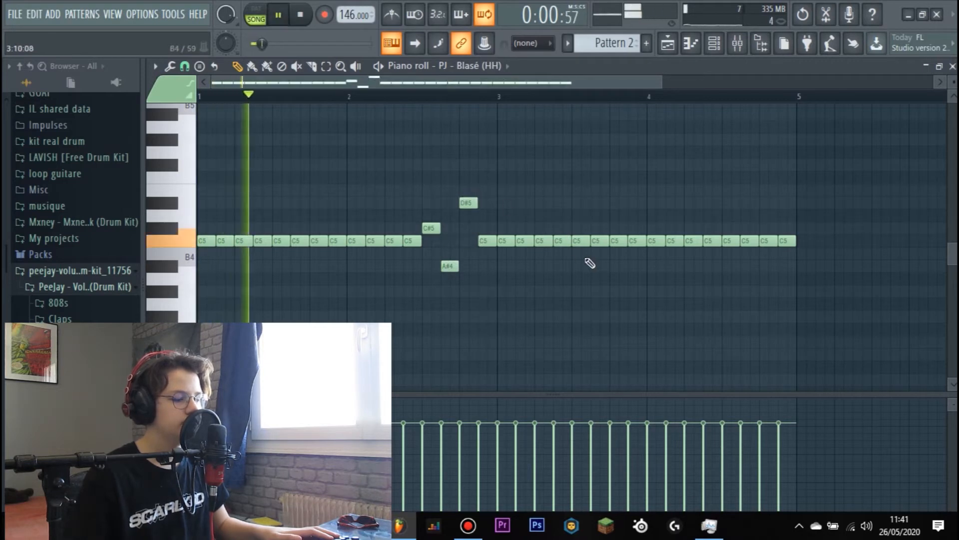
left_click_drag(635, 254, 638, 266)
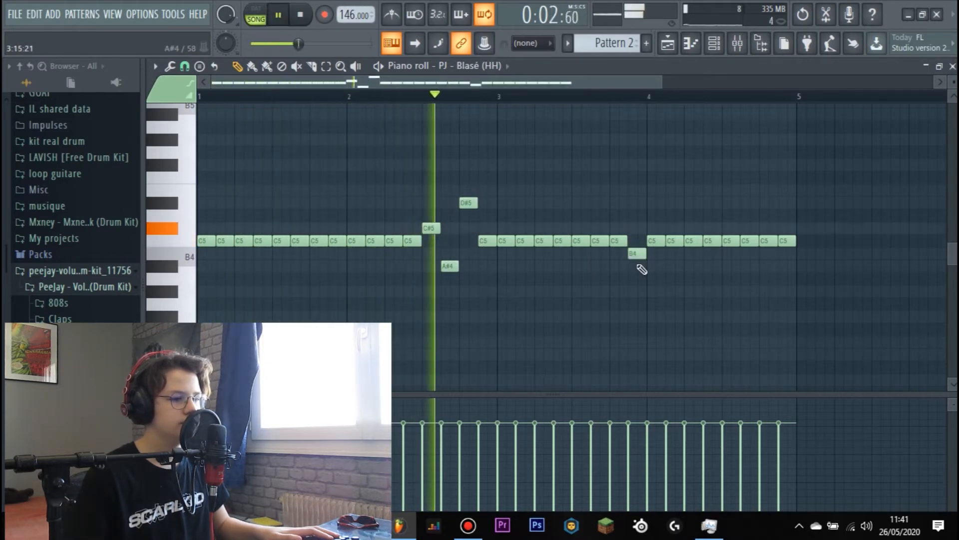
left_click_drag(701, 244, 725, 241)
key("space")
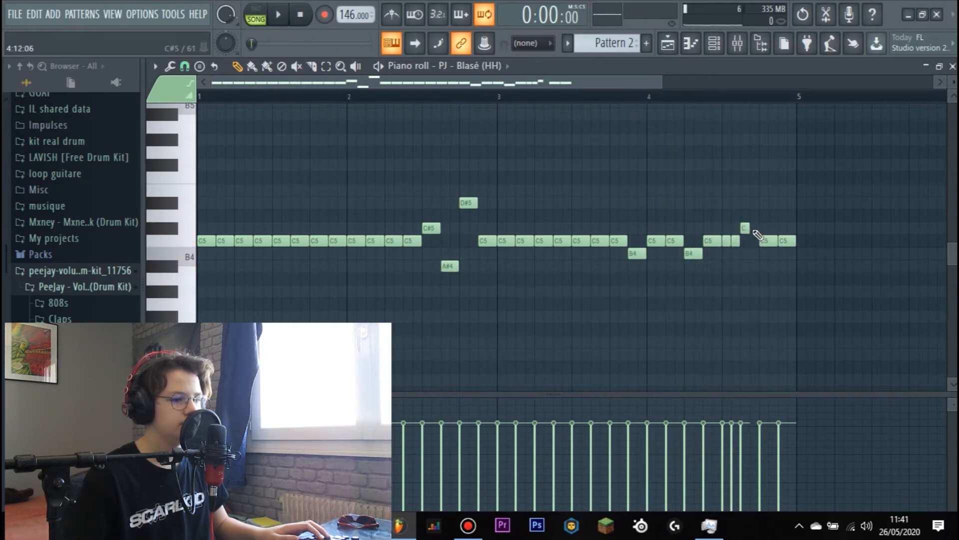
key("space")
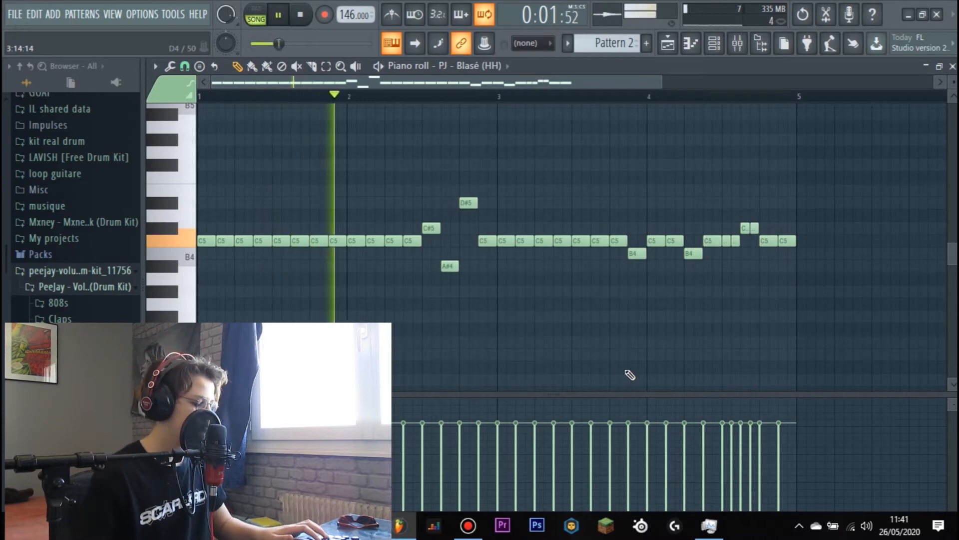
key("alt+t")
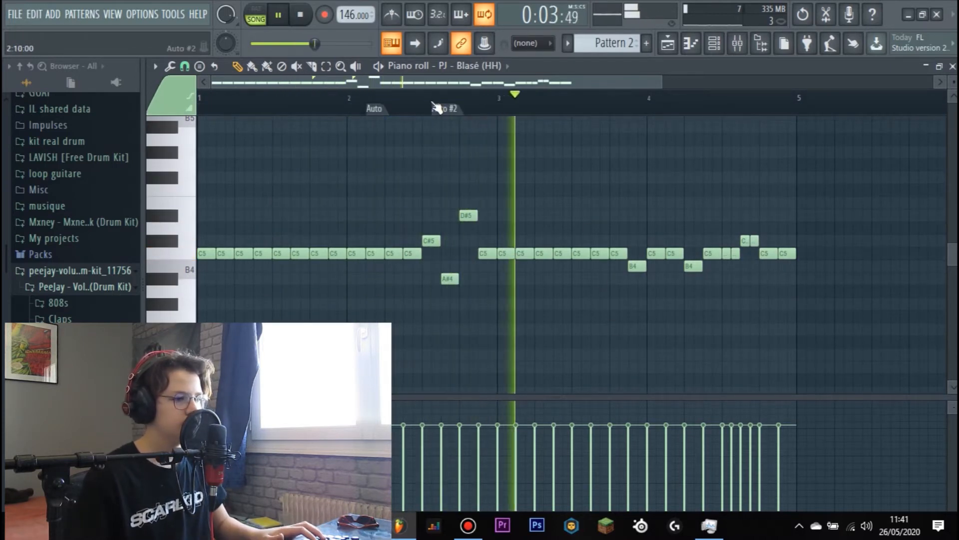
right_click(447, 108)
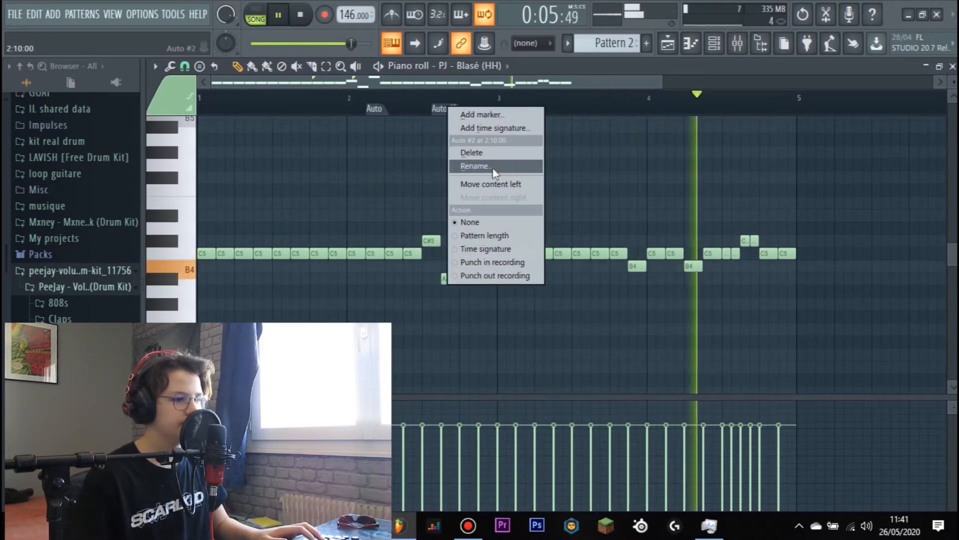
left_click(488, 157)
right_click(378, 108)
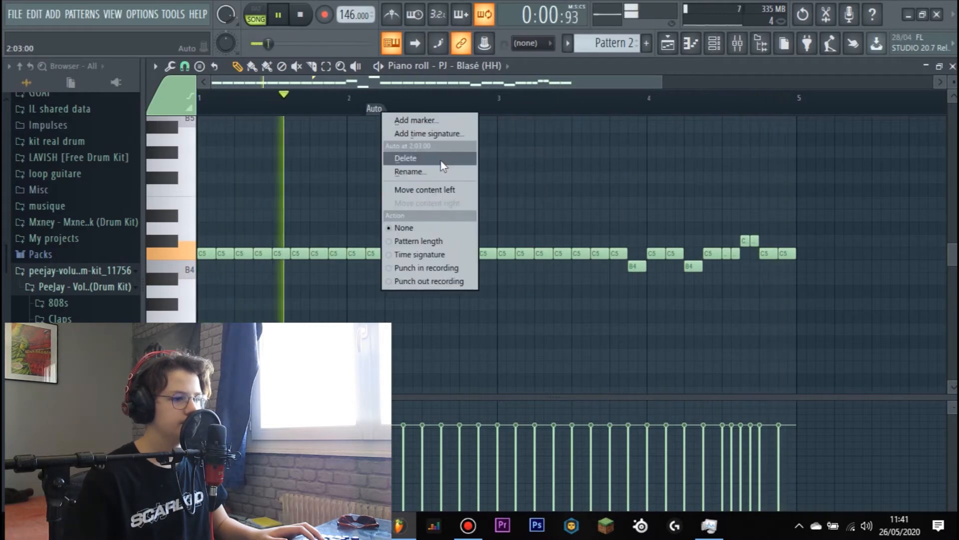
left_click(442, 158)
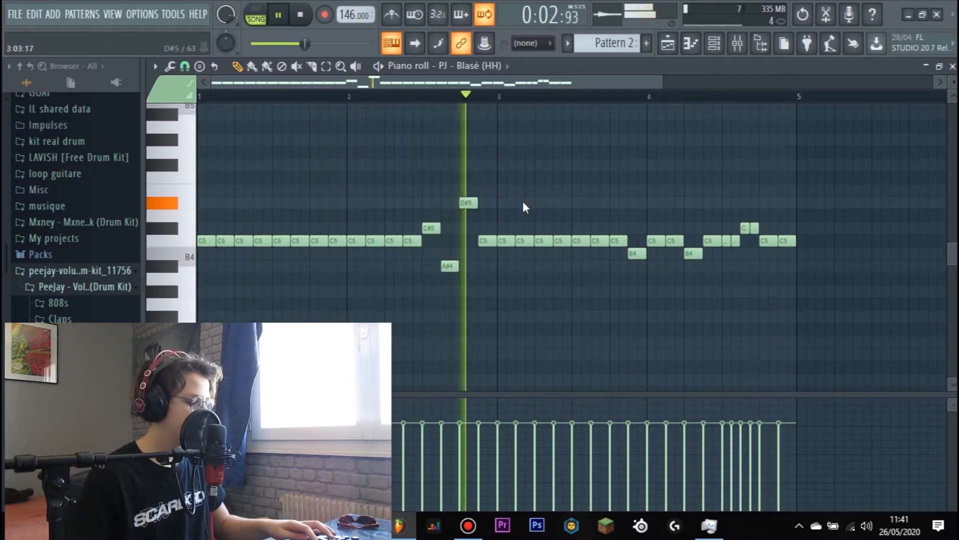
- Randomize the velocities of the hi-hat notes in Pattern 2, accept the result and stop playback
key("alt+r")
left_click(555, 394)
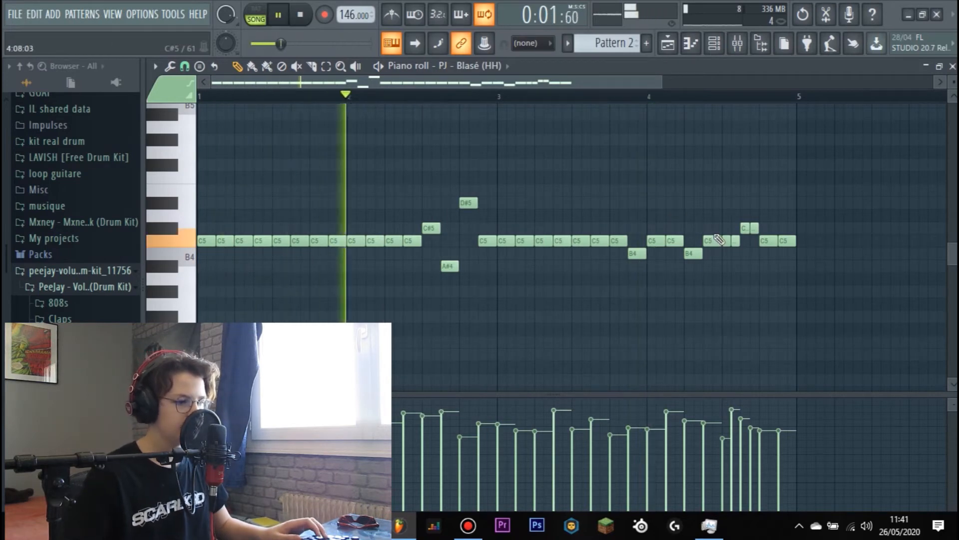
key("space")
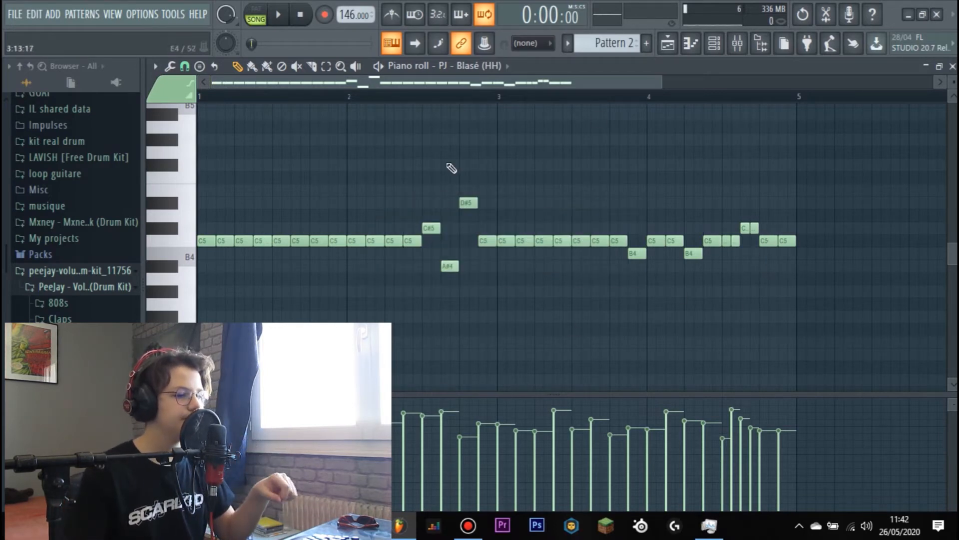
- Audition claps from the Claps folder of the PeeJay drum kit and add PJ - Zero (Clap) as a new channel
left_click(713, 50)
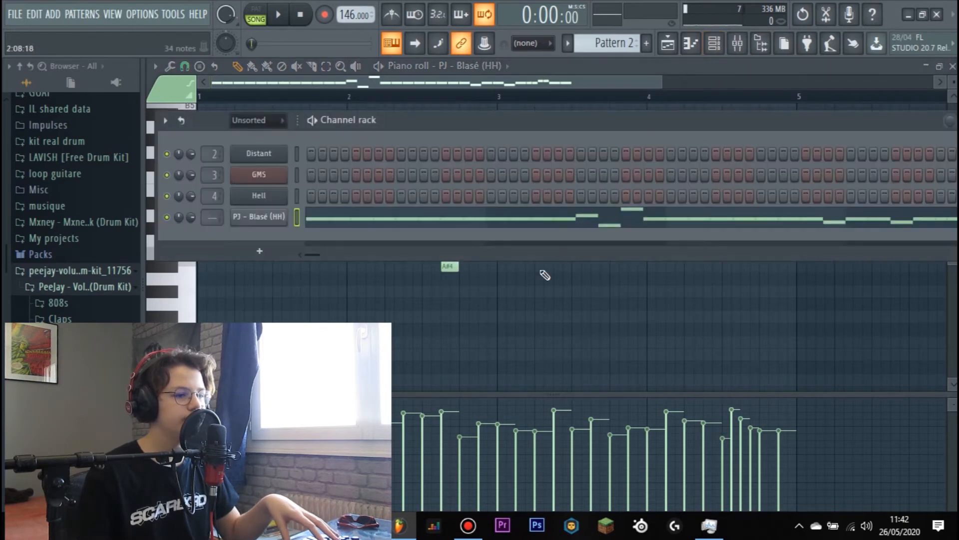
key("F6")
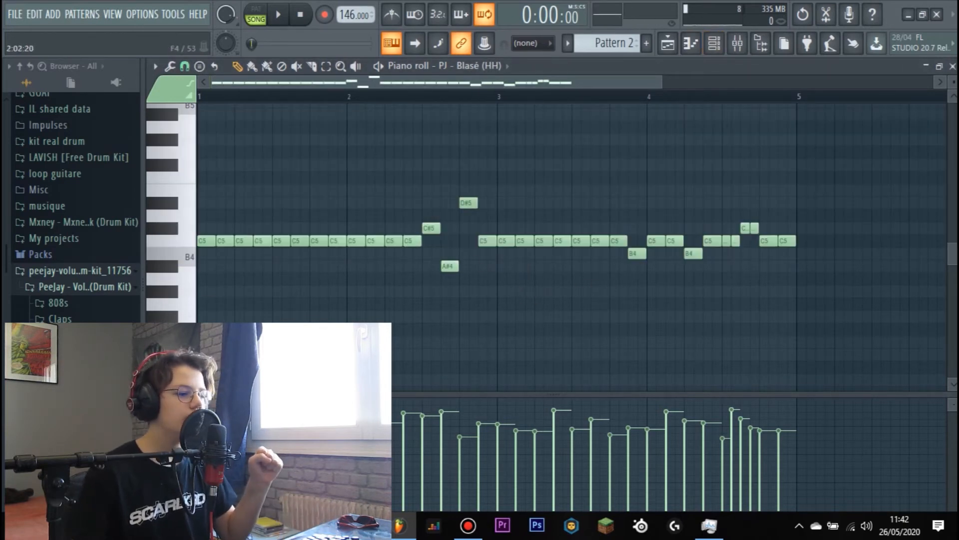
left_click(714, 49)
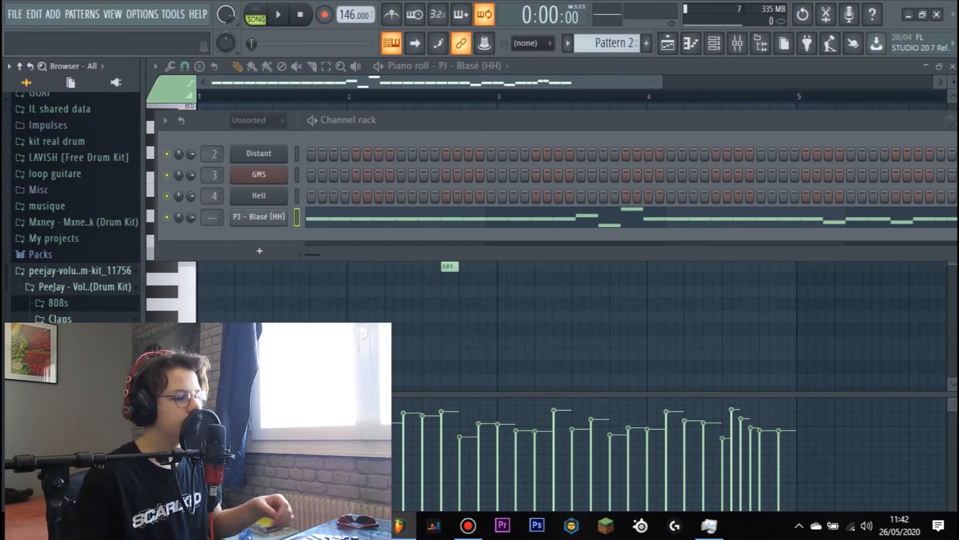
scroll(75, 215, "down", 5)
left_click(75, 349)
left_click(78, 318)
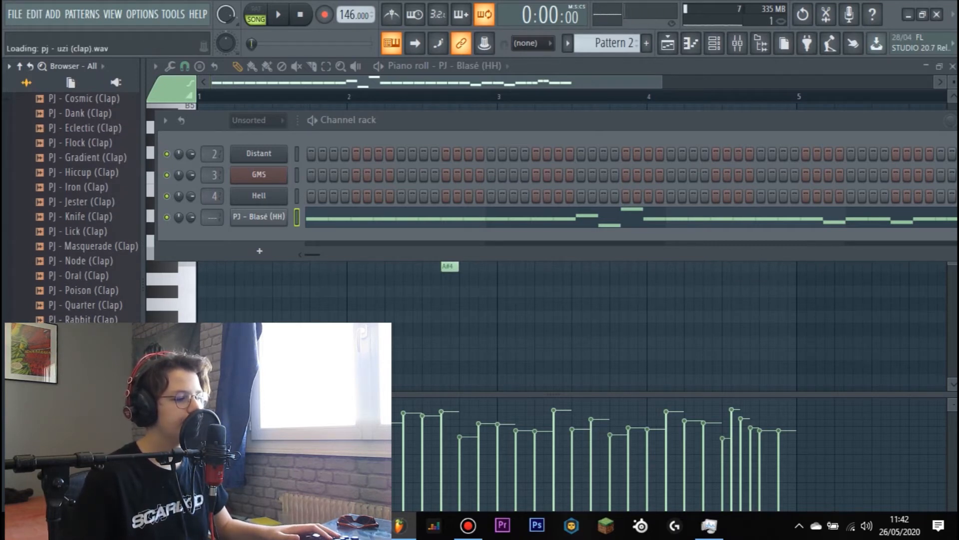
key("space")
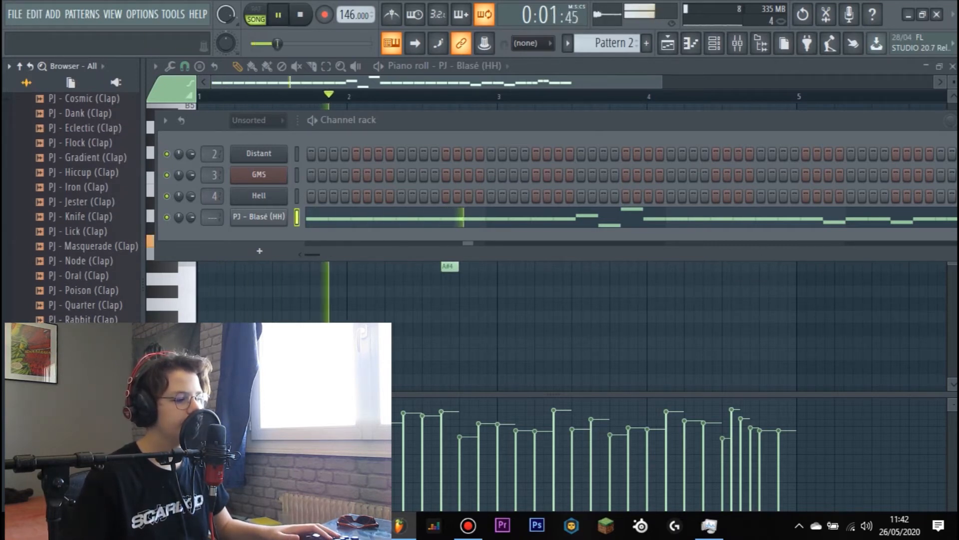
left_click_drag(80, 436, 260, 237)
- Place a two-step C5 clap note on beat 3 of each of the four bars
right_click(265, 238)
left_click(307, 240)
key("space")
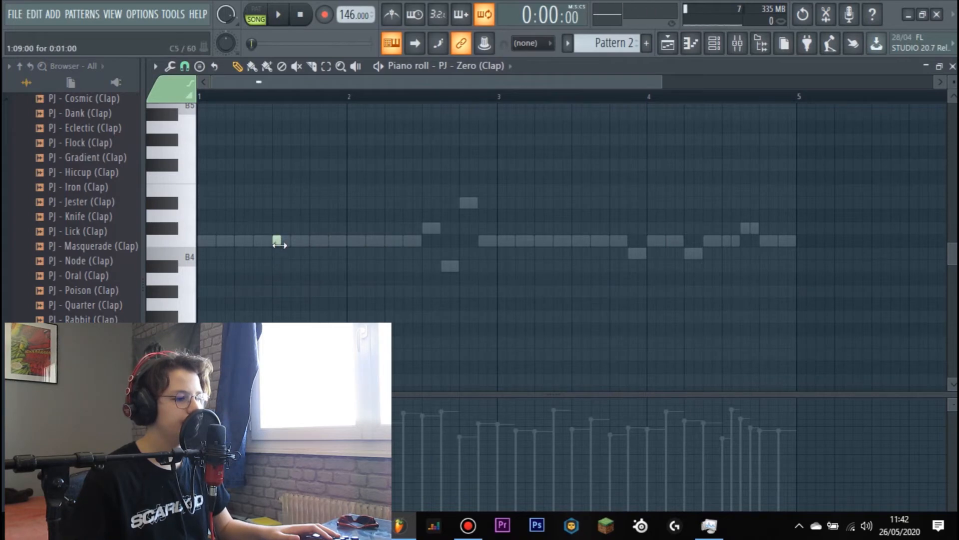
key("space")
left_click(428, 241)
left_click(577, 241)
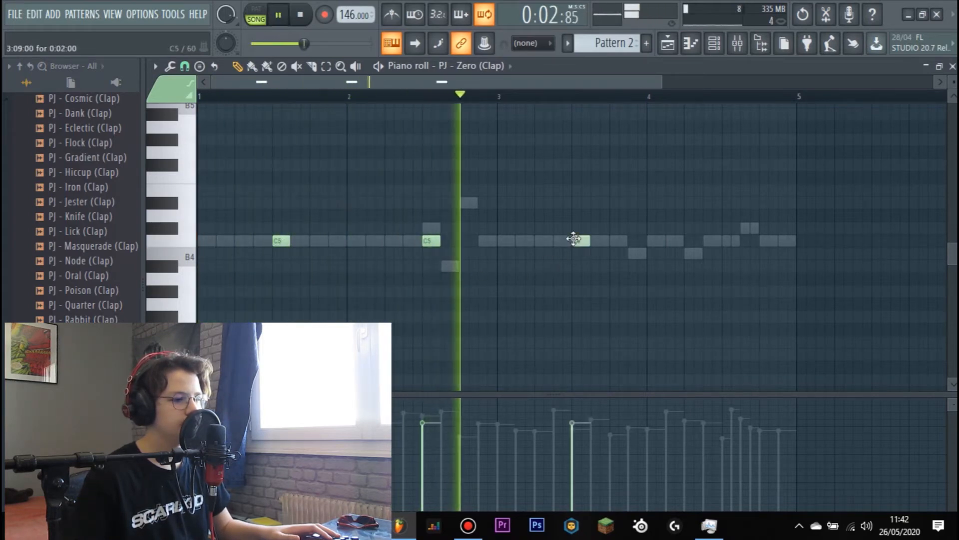
left_click(729, 241)
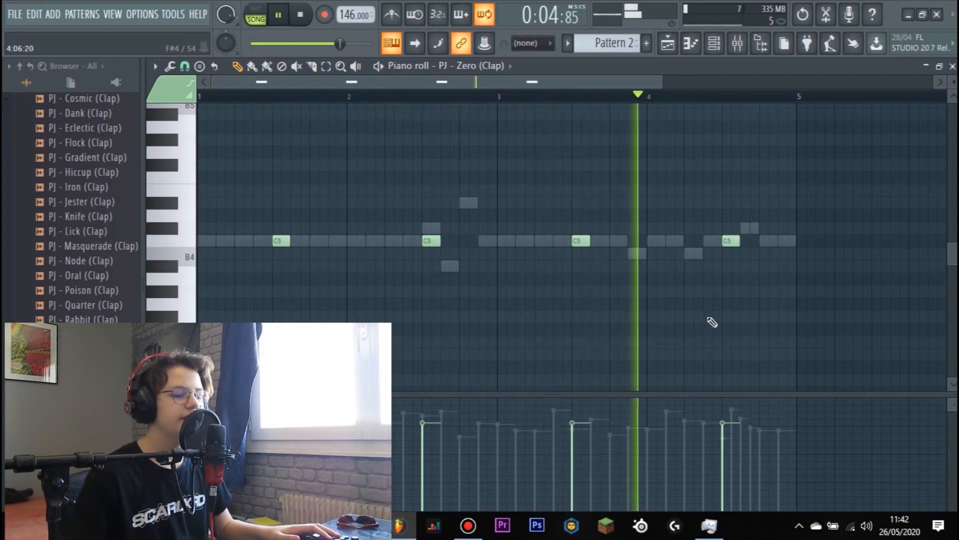
- Audition samples from the drum kit's Snares folder and add PJ - Ecstatic (Snare) as a new channel
left_click(716, 44)
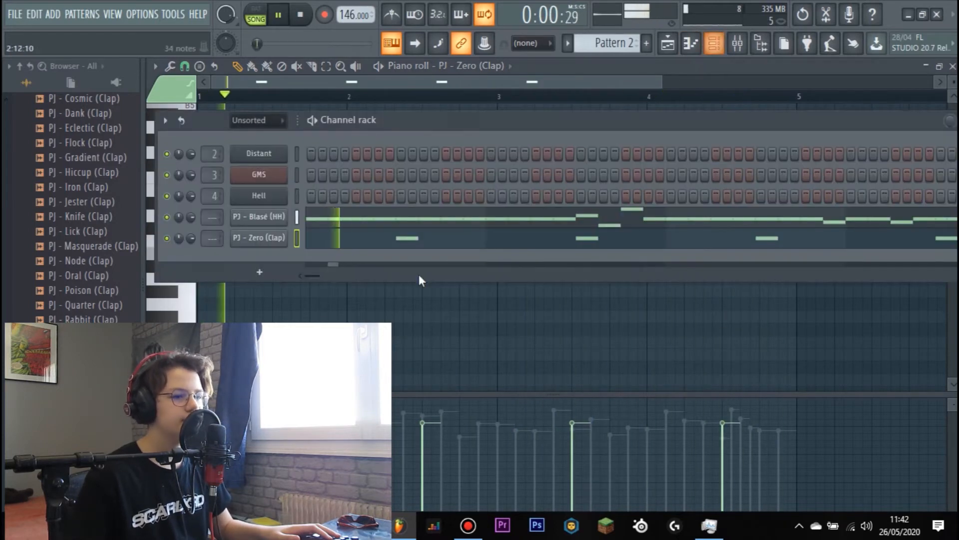
key("space")
scroll(100, 320, "up", 3)
scroll(60, 311, "up", 3)
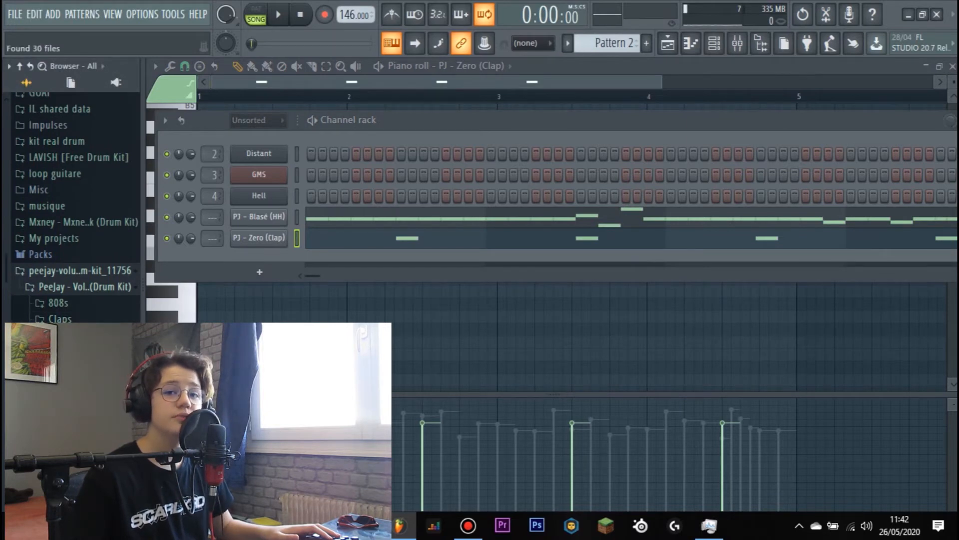
scroll(63, 320, "down", 3)
left_click(62, 320)
left_click(80, 344)
key("space")
left_click(80, 330)
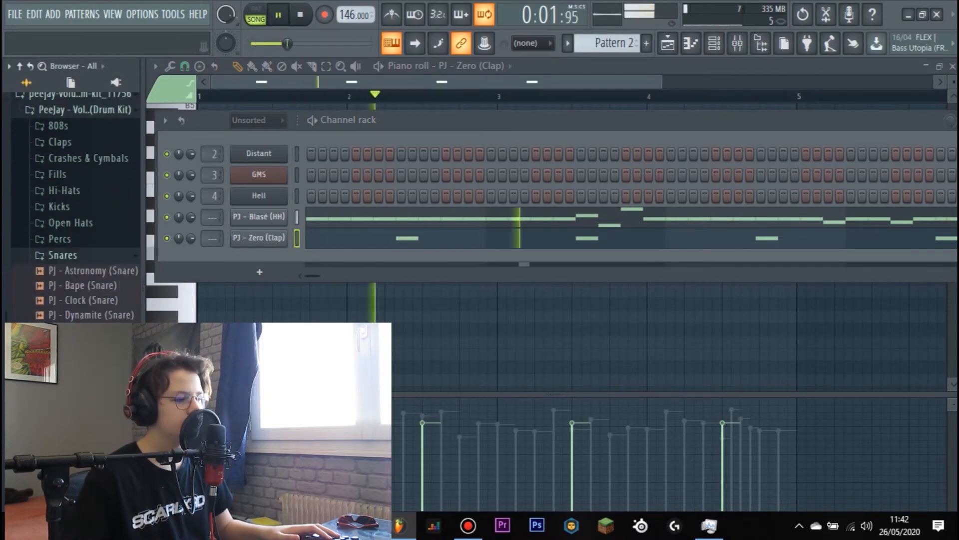
left_click(80, 330)
left_click_drag(80, 330, 259, 268)
- Place C5 snare notes at step 7 of bar 1, steps 3 and 7 of bar 2, and steps 3 and 15 of bars 3 and 4
right_click(267, 259)
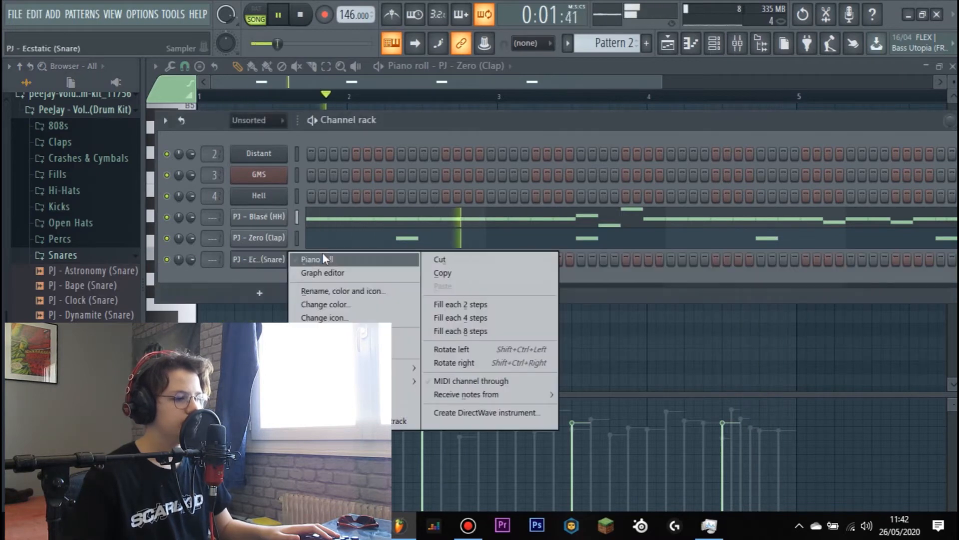
left_click(324, 258)
key("space")
left_click(255, 242)
key("space")
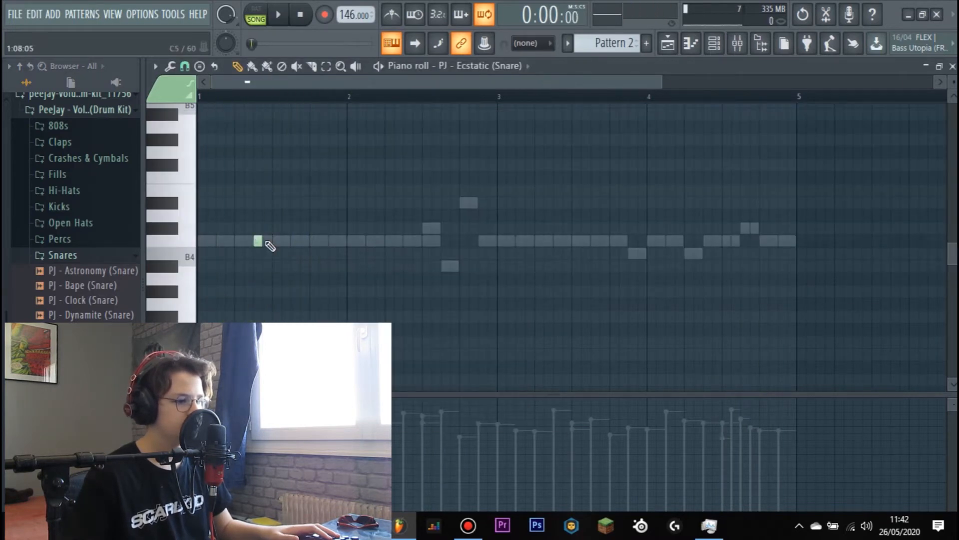
left_click(372, 241)
left_click(407, 241)
left_click(522, 241)
left_click(634, 241)
left_click(672, 240)
left_click(785, 241)
- Add PJ - Hammock (Perc) as a new channel and place C5 notes at step 15 of bars 2 and 4
left_click(714, 43)
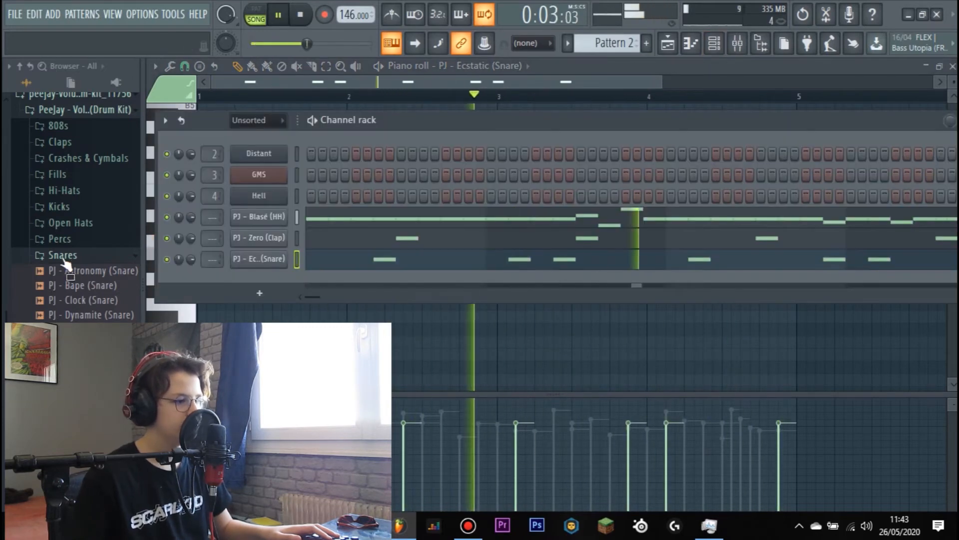
left_click(59, 239)
left_click_drag(84, 298, 262, 294)
left_click(84, 314)
right_click(269, 280)
left_click(309, 280)
left_click(486, 242)
left_click(781, 241)
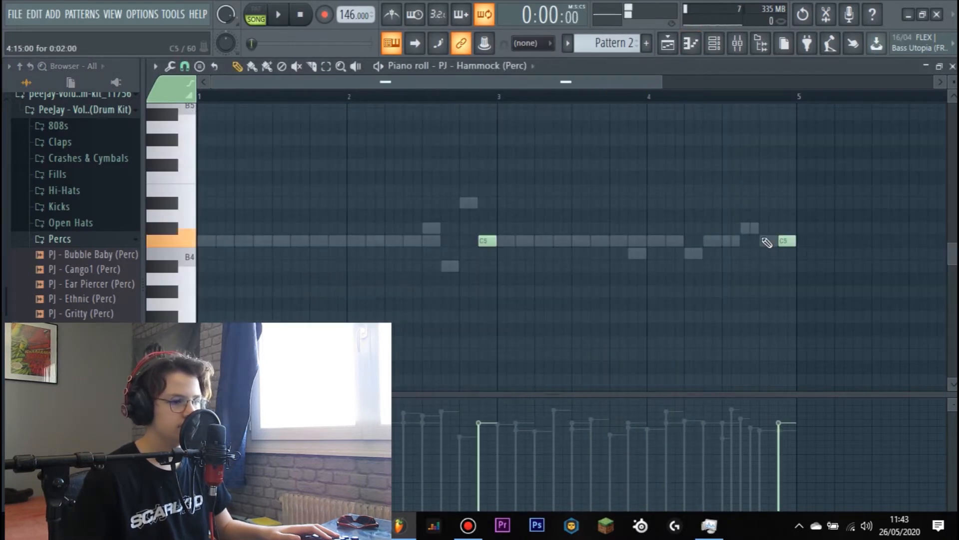
- Add PJ - Sinner's Booty (Perc) as a new channel and open its piano roll
key("F6")
scroll(95, 300, "down", 5)
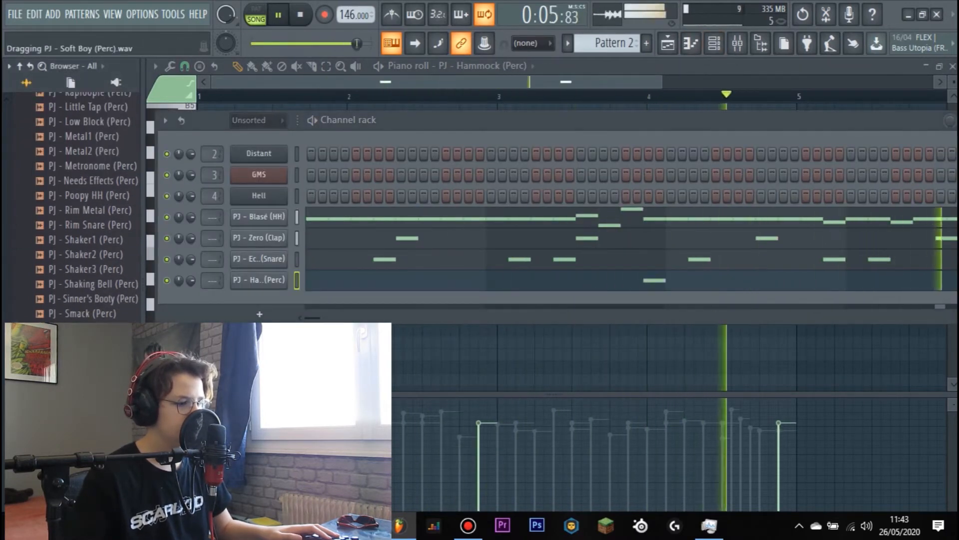
left_click(92, 299)
left_click_drag(90, 301, 262, 296)
right_click(270, 302)
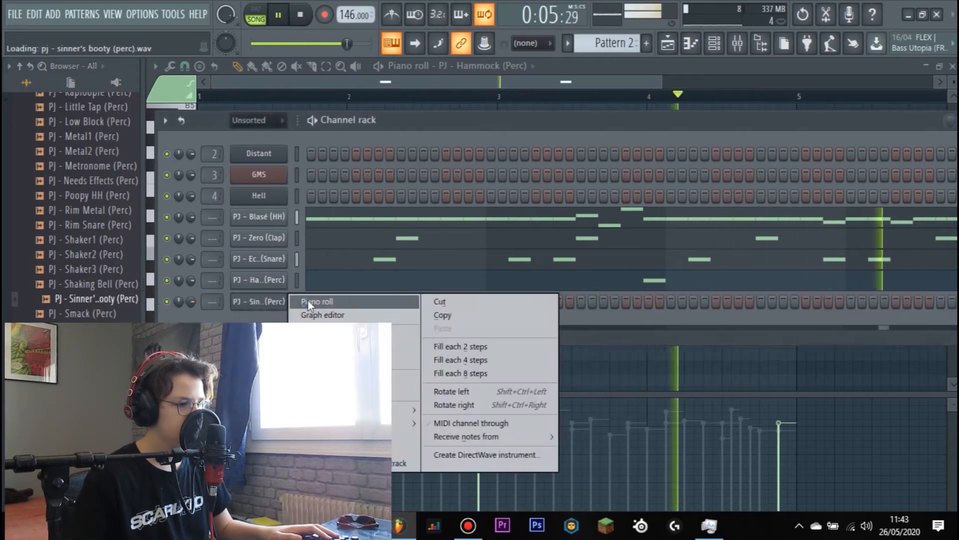
left_click(311, 301)
- Place C5 Sinner's Booty notes at step 5 of bars 1 and 3 and lower their velocity
key("space")
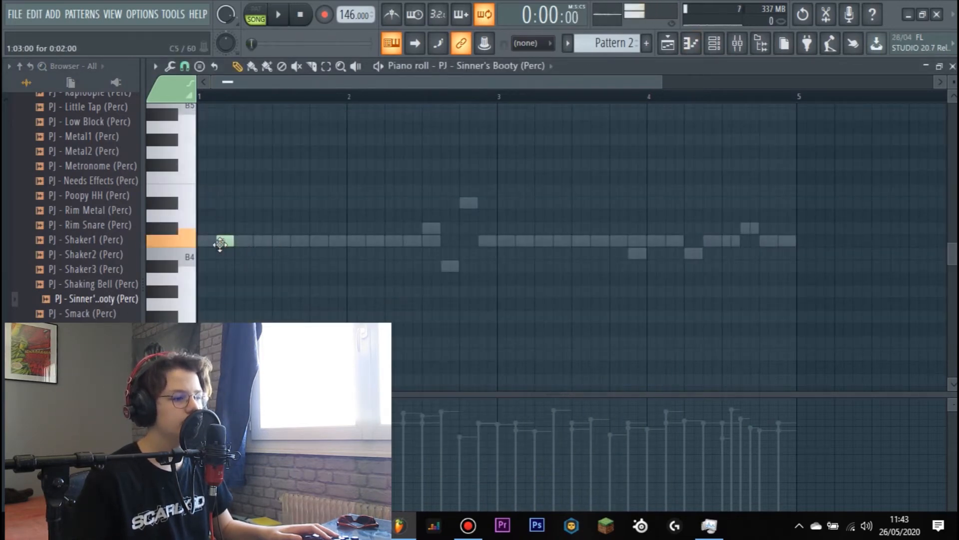
key("space")
left_click(542, 241)
scroll(223, 241, "down", 3)
left_click(690, 92, "ctrl")
key("space")
left_click_drag(224, 241, 243, 240)
key("space")
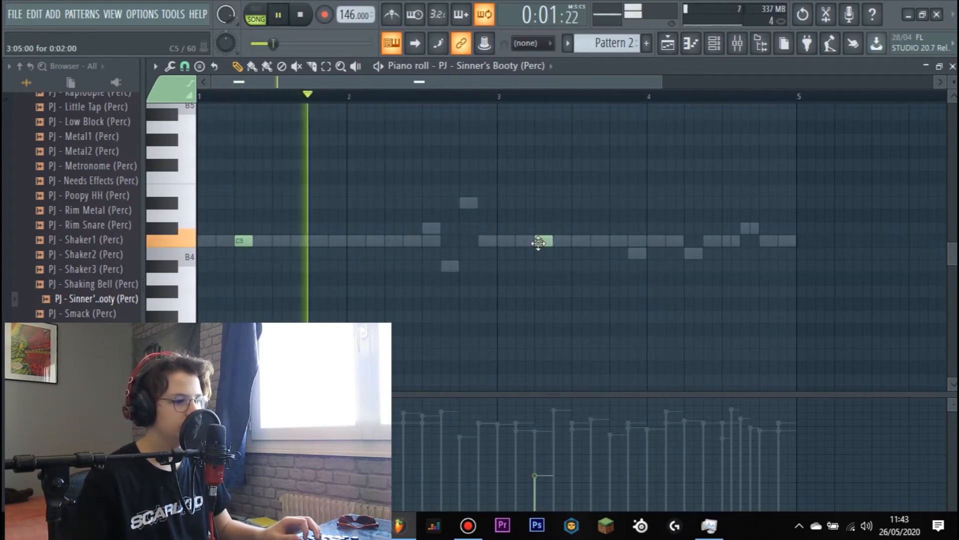
- Select all PJ - Hammock (Perc) notes, lower their velocity, and return to the channel rack
key("F6")
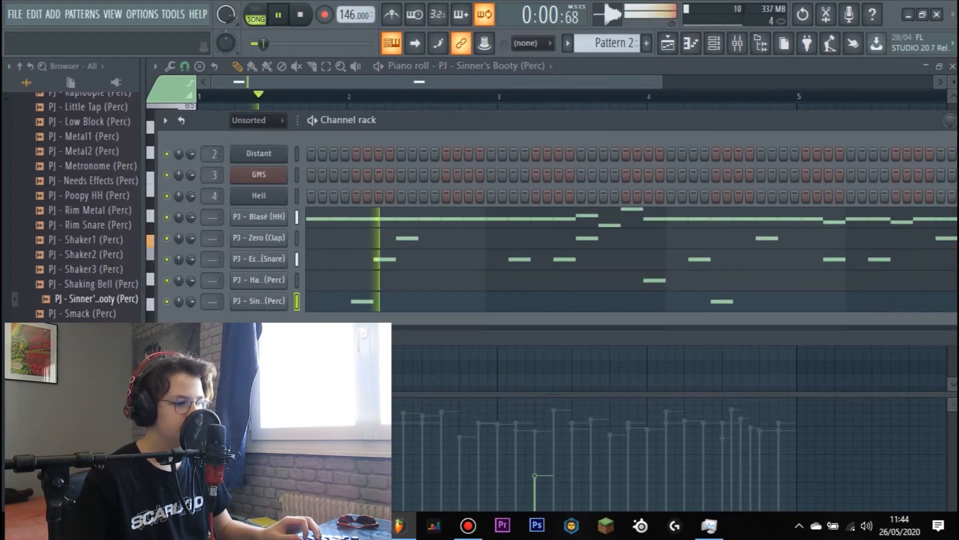
scroll(90, 330, "down", 2)
left_click(90, 328)
key("space")
left_click(340, 282)
key("ctrl+a")
scroll(479, 241, "down", 4)
key("space")
left_click(691, 43)
left_click(716, 44)
left_click(715, 45)
- Audition shaker, rim, metal and other percussion samples from the drum kit against the playing beat
scroll(103, 250, "up", 2)
left_click(103, 253)
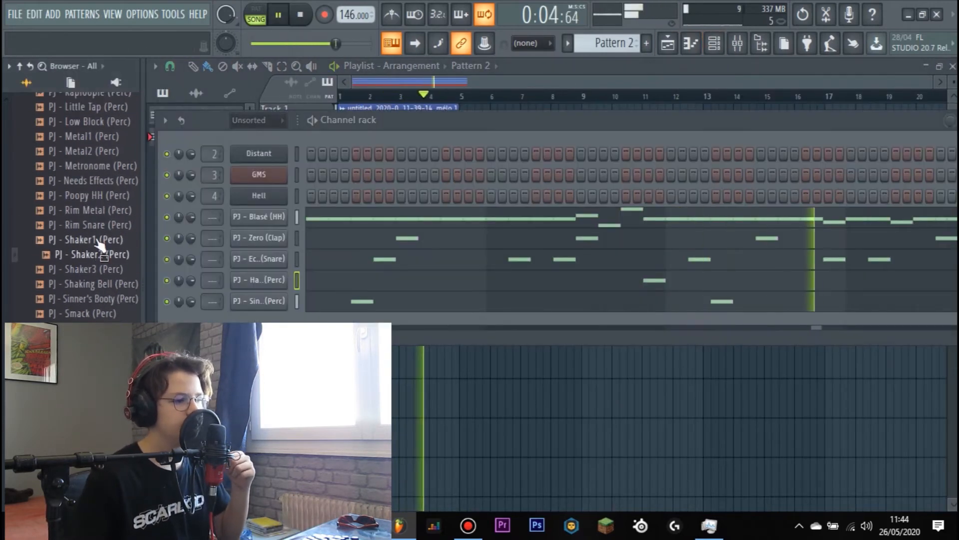
left_click(100, 225)
left_click(102, 168)
left_click(100, 122)
scroll(100, 121, "up", 2)
left_click(99, 164)
left_click(100, 122)
scroll(100, 121, "up", 6)
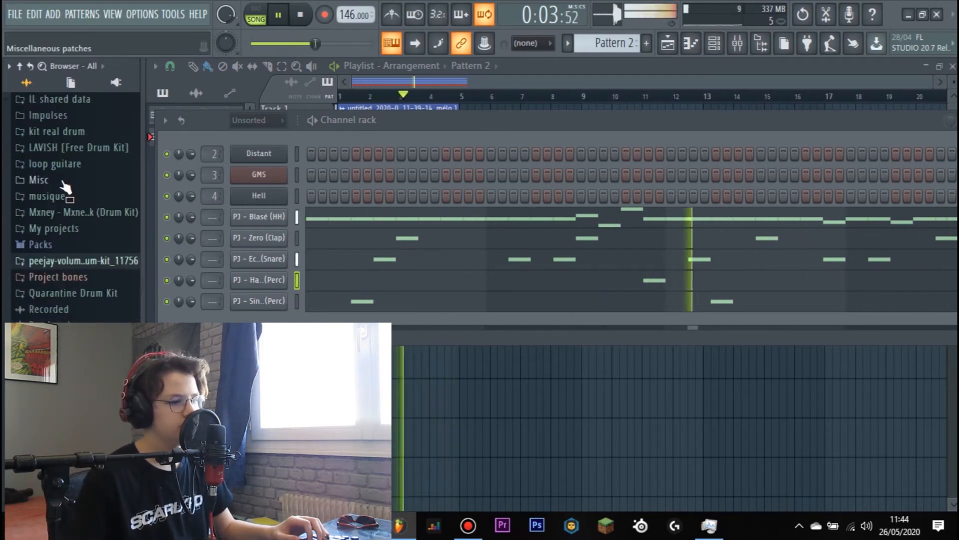
key("space")
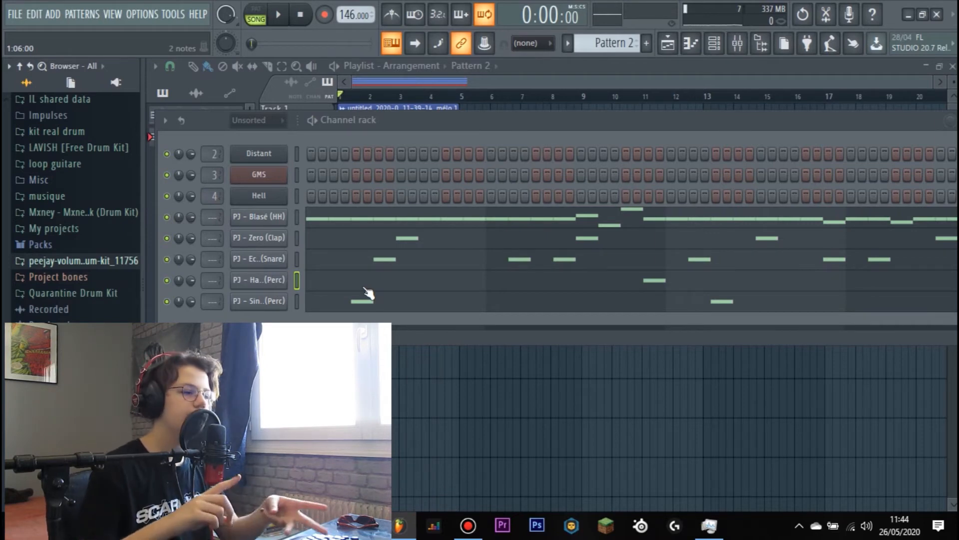
- Add PJ - Cage (OH) from the PeeJay drum kit as a new channel and open its piano roll
left_click(89, 263)
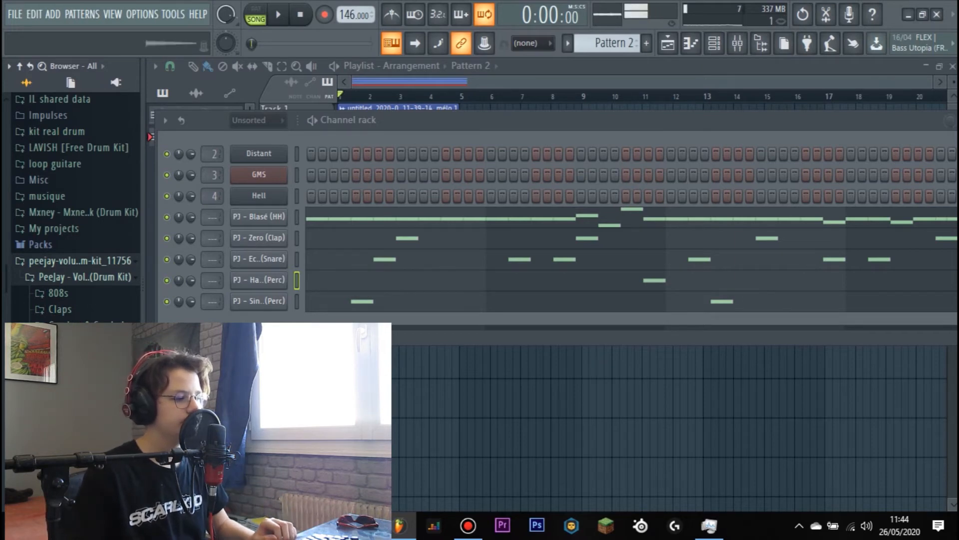
left_click_drag(248, 319, 250, 317)
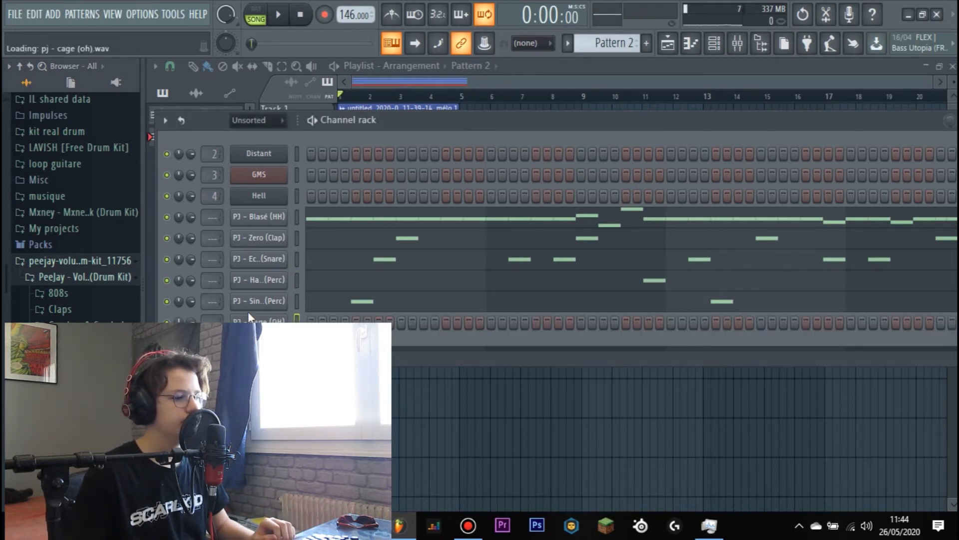
right_click(259, 321)
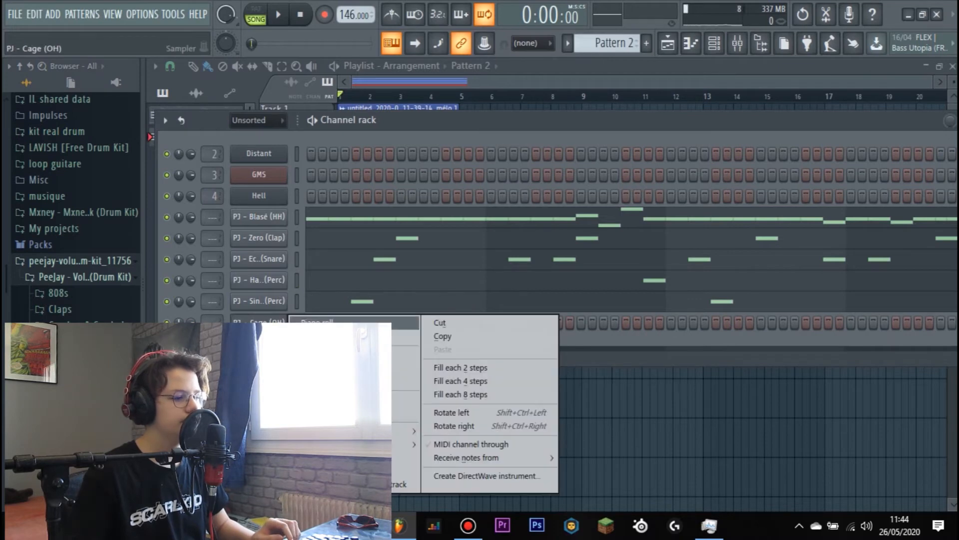
left_click(310, 322)
right_click(267, 321)
left_click(311, 322)
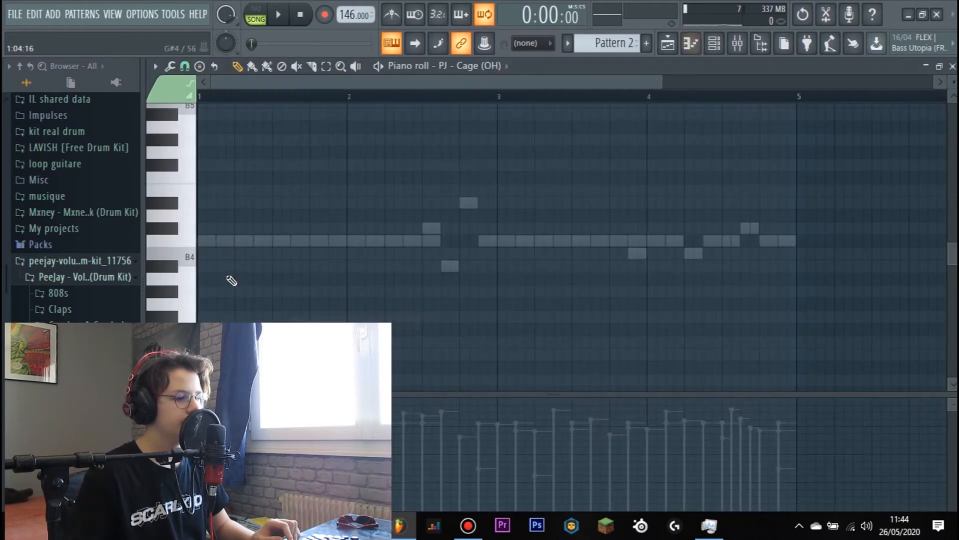
- Place a C5 PJ - Cage (OH) note at step 5 of each of the four bars
key("space")
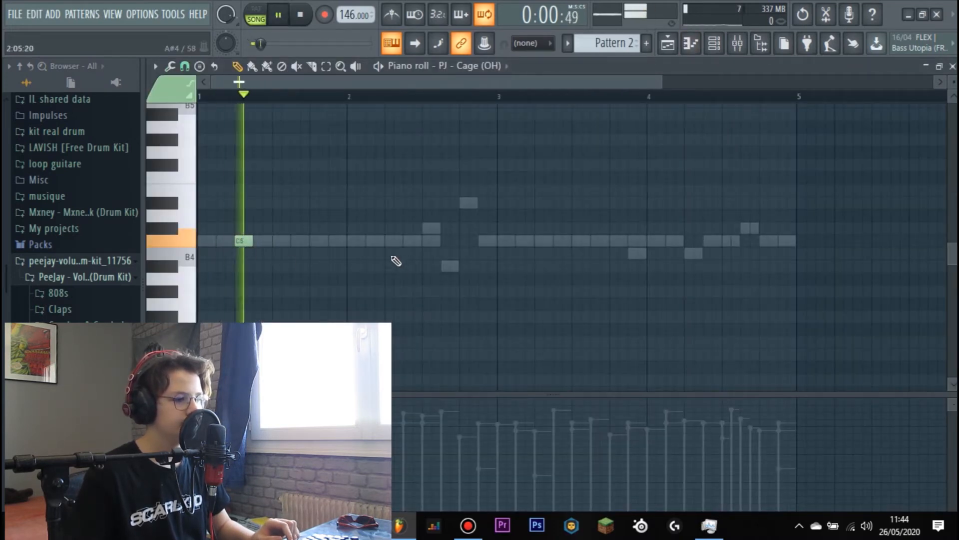
left_click(396, 241)
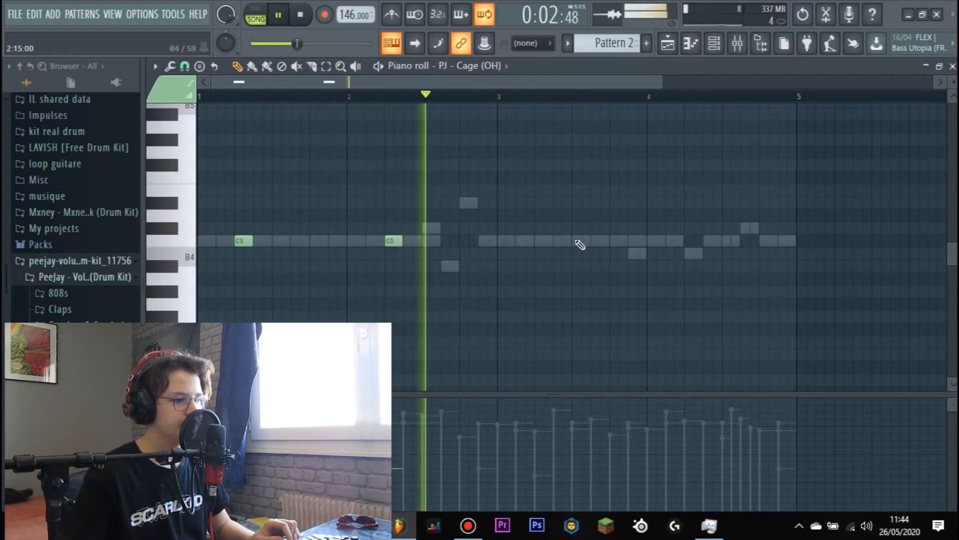
key("space")
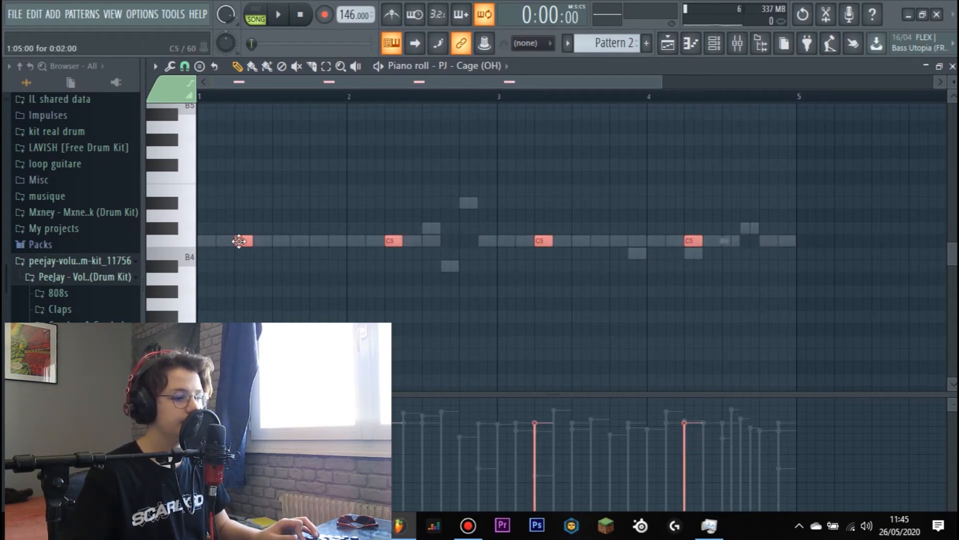
- Lower the velocity of all PJ - Cage (OH) notes during playback and return to the channel rack
key("space")
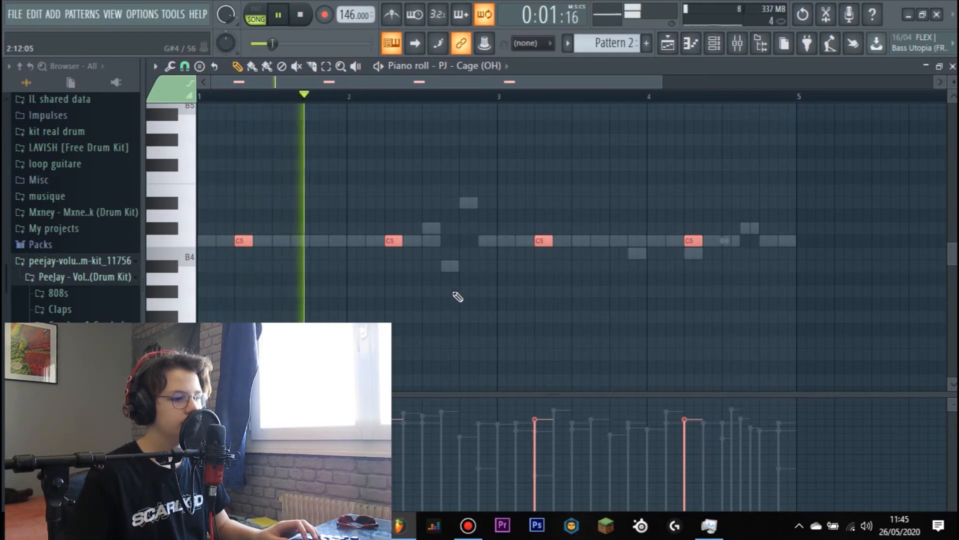
left_click(174, 243, "ctrl")
scroll(240, 239, "down", 3)
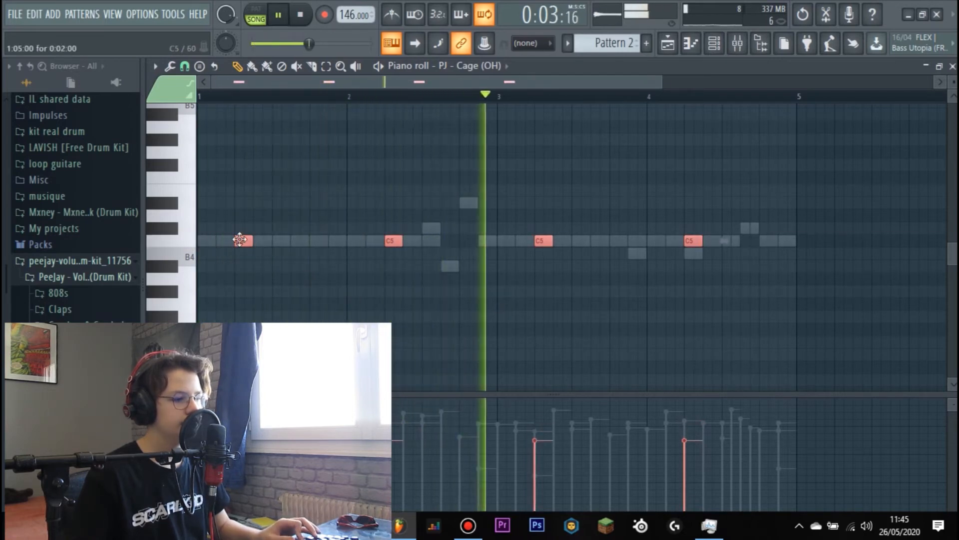
scroll(240, 239, "down", 1)
left_click(425, 294)
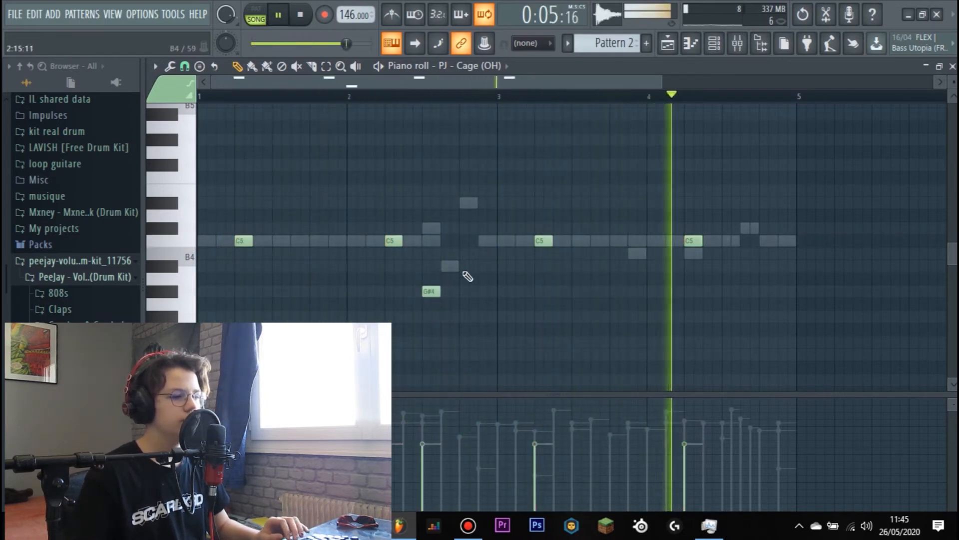
key("ctrl+z")
key("F6")
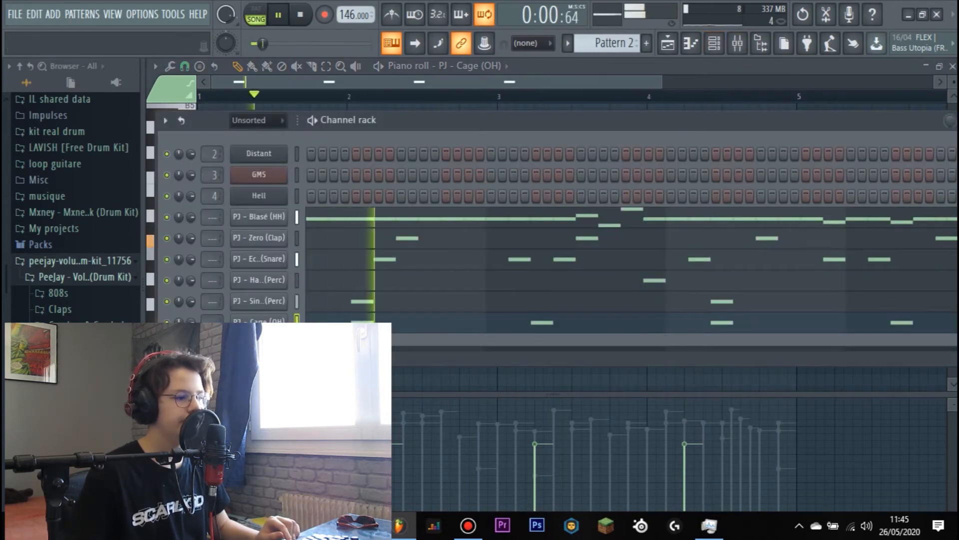
- Browse the sample library to the Kick folder of 510 - 5K DRUMKIT inside the musique folder
left_click(62, 260)
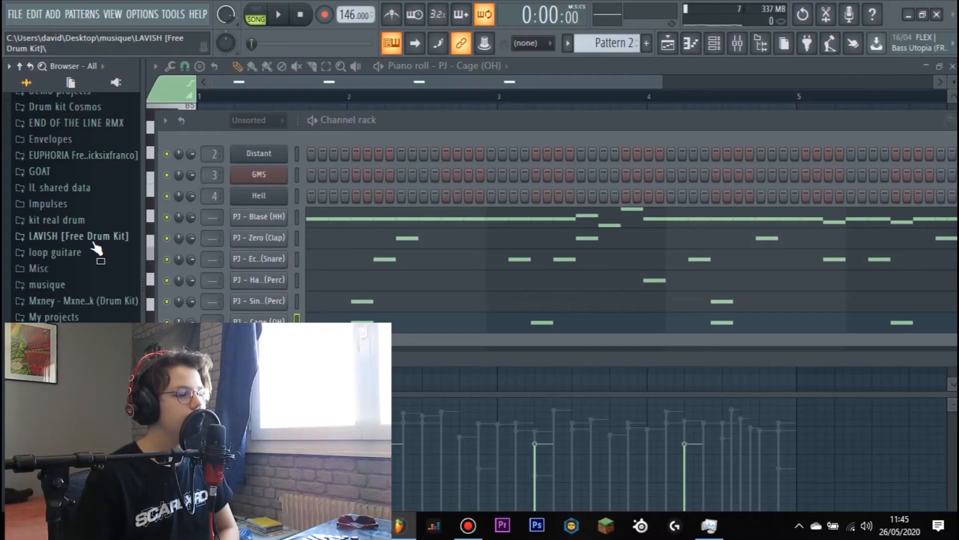
scroll(83, 249, "up", 5)
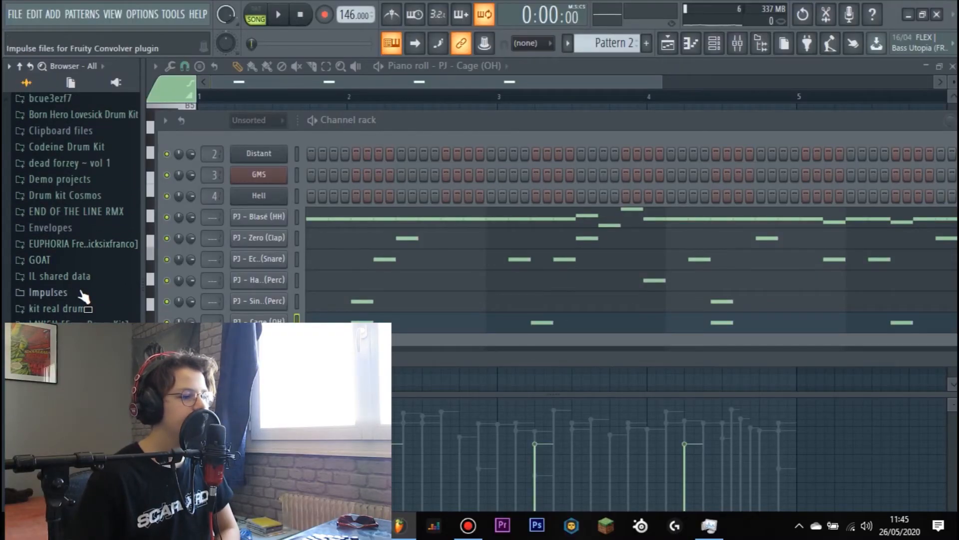
scroll(76, 300, "down", 3)
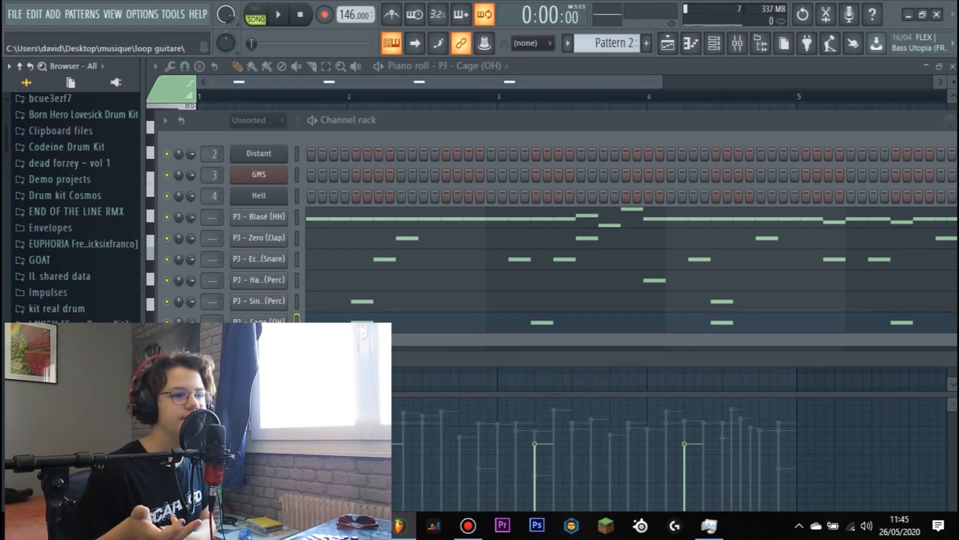
scroll(68, 296, "down", 8)
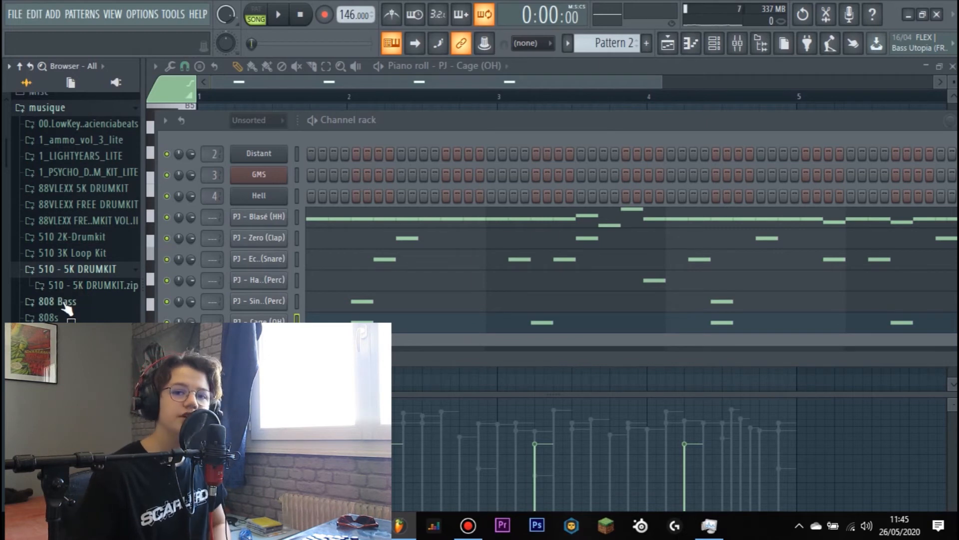
left_click(62, 286)
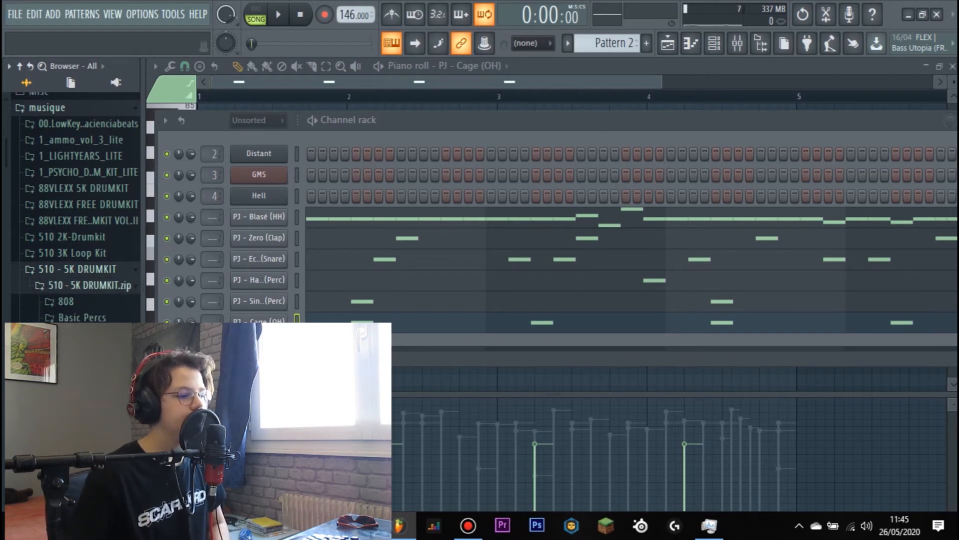
left_click(67, 366)
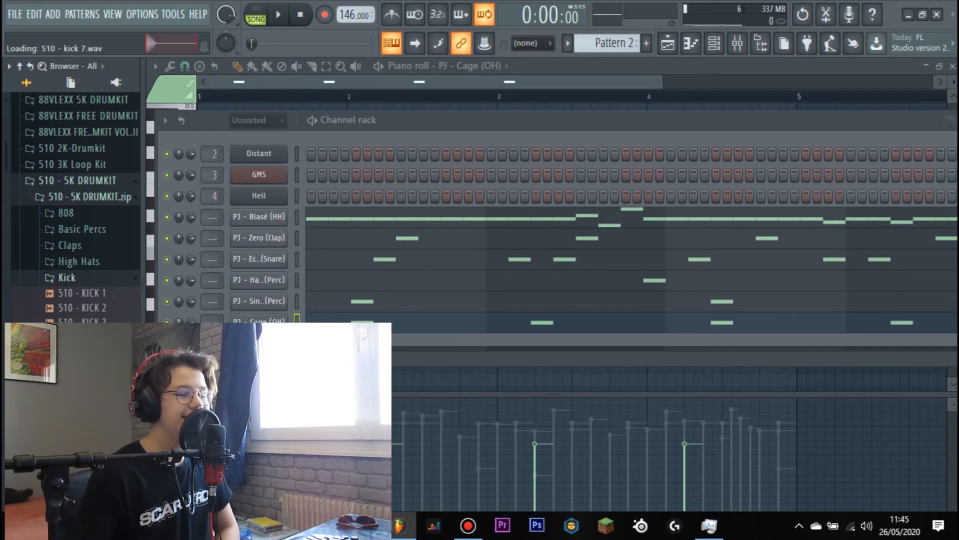
- Add 510 - KICK 7 as a new channel and open its piano roll
left_click_drag(82, 381, 259, 343)
right_click(258, 344)
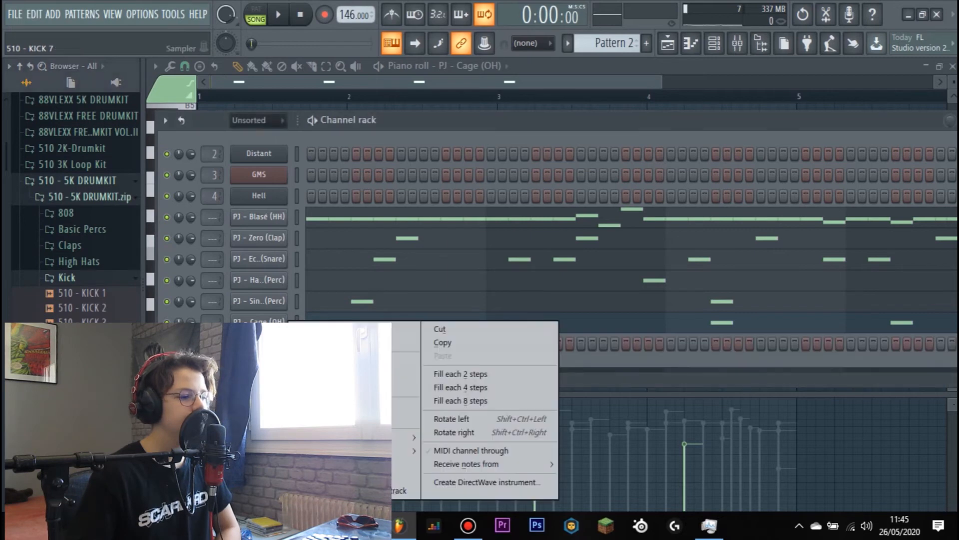
left_click(289, 330)
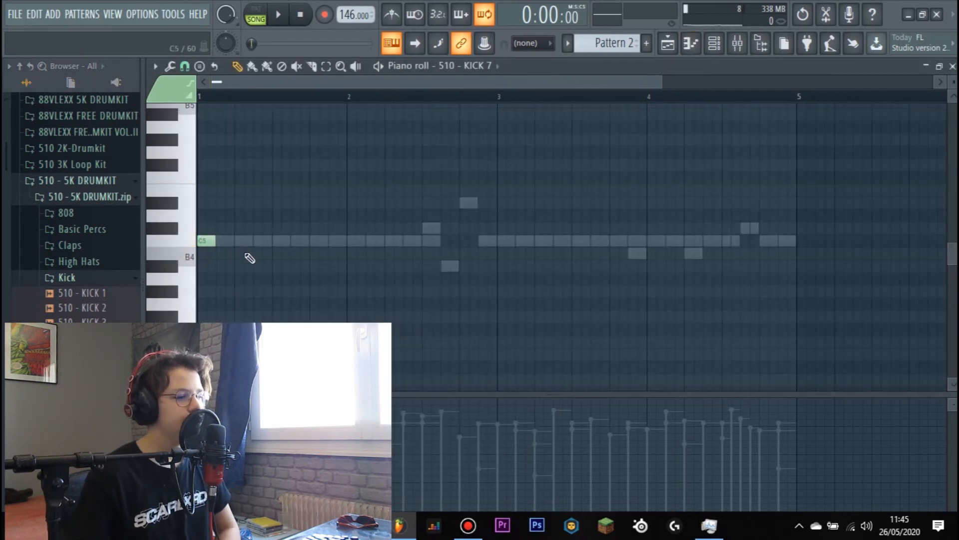
- Place C5 kick notes at steps 1 and 15 of bar 1 and step 3 of bar 2, checking them against playback
key("space")
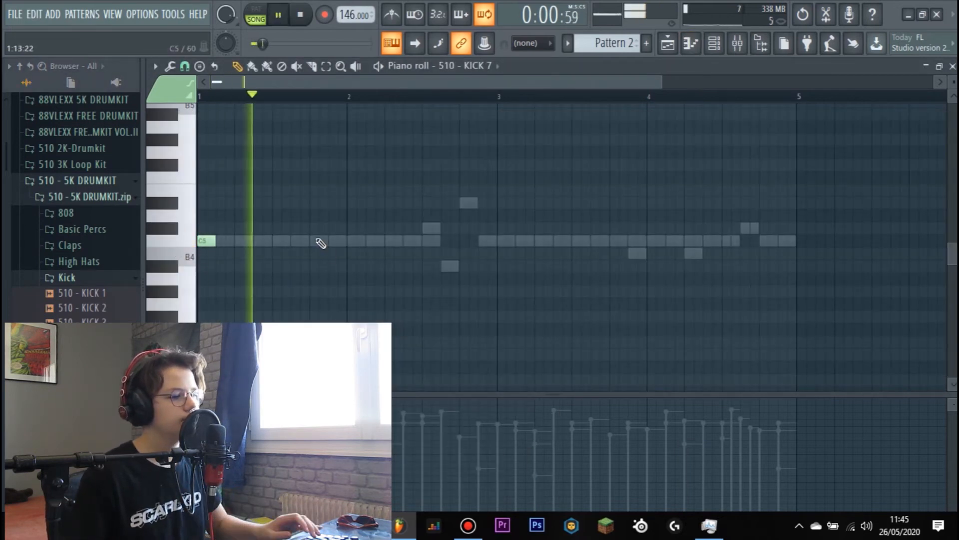
key("space")
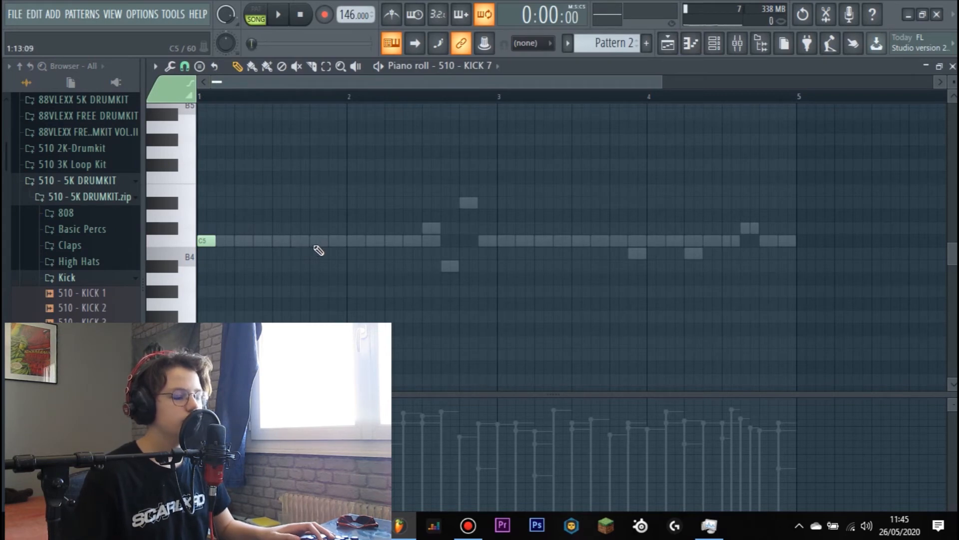
key("space")
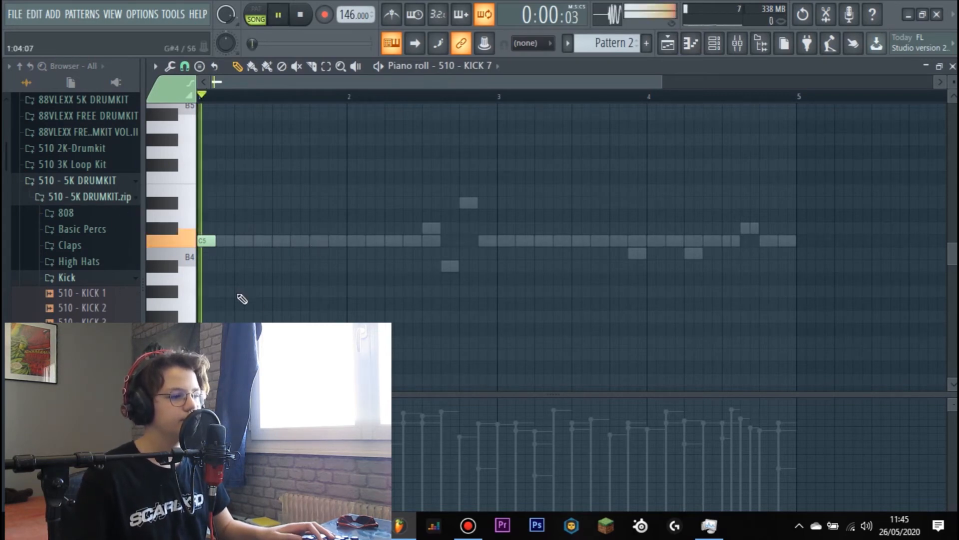
key("space")
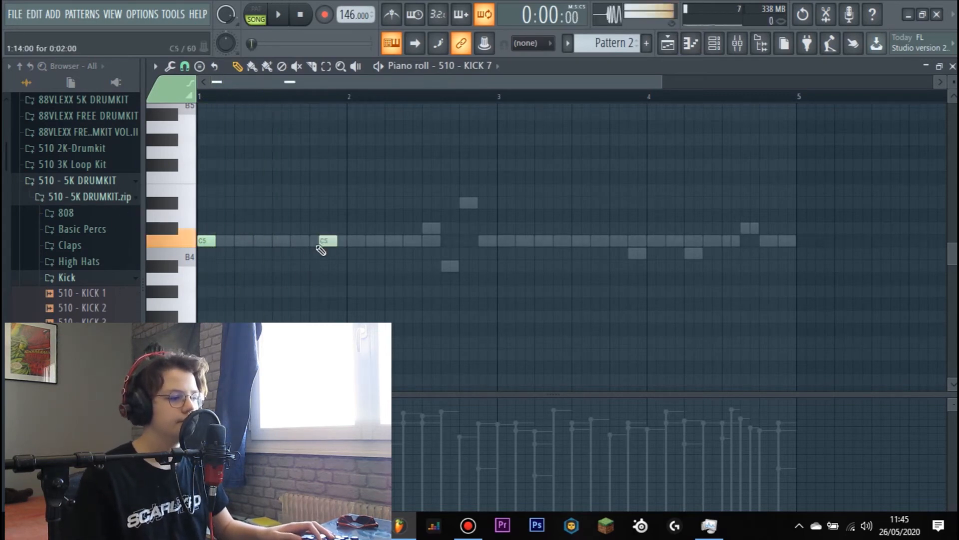
key("space")
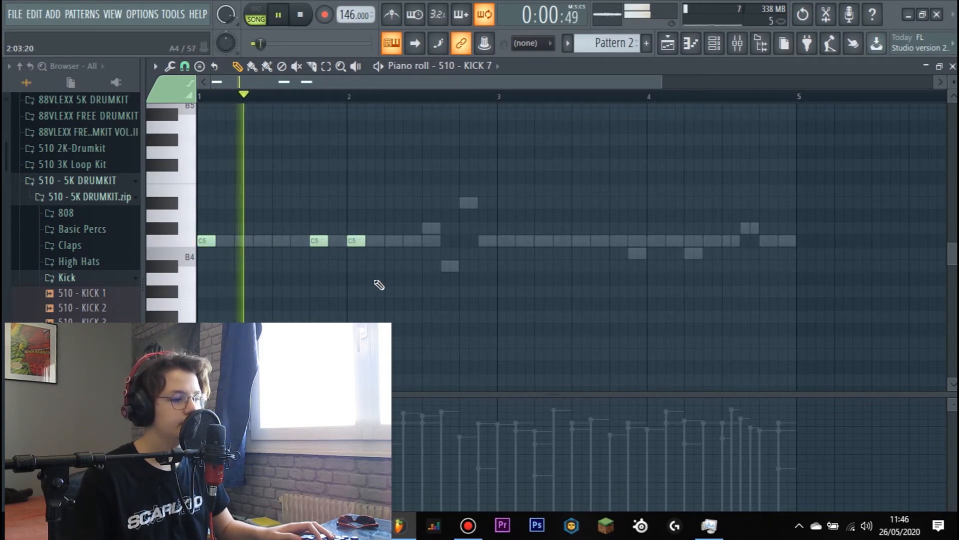
key("space")
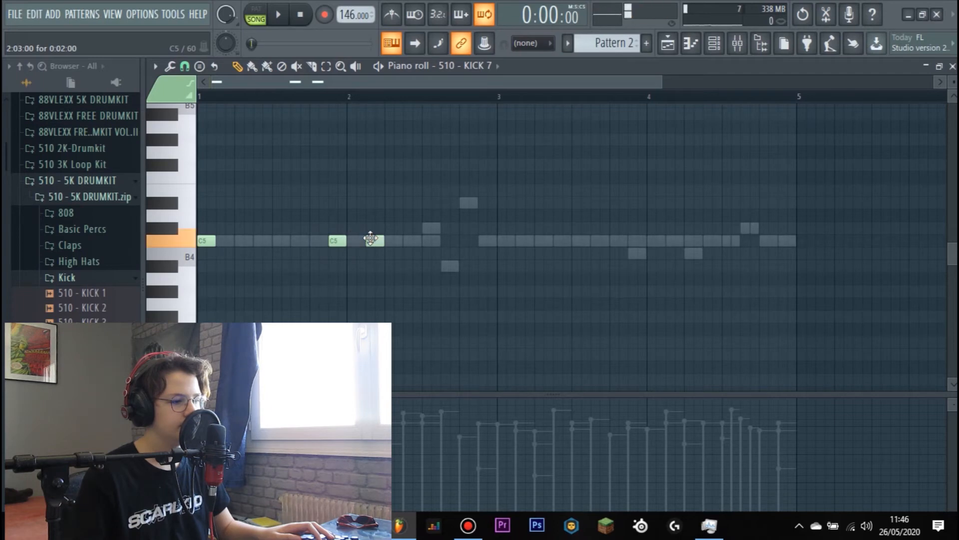
key("space")
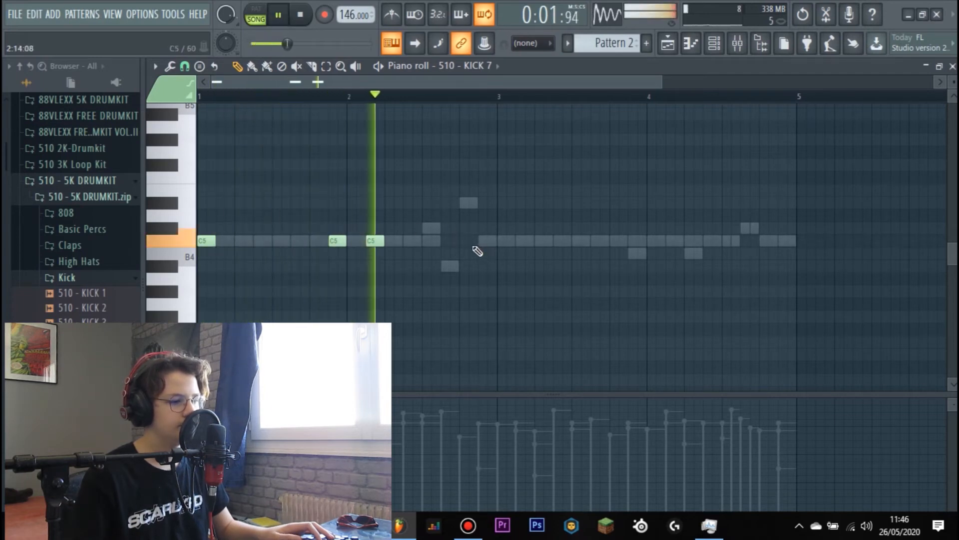
key("space")
key("space")
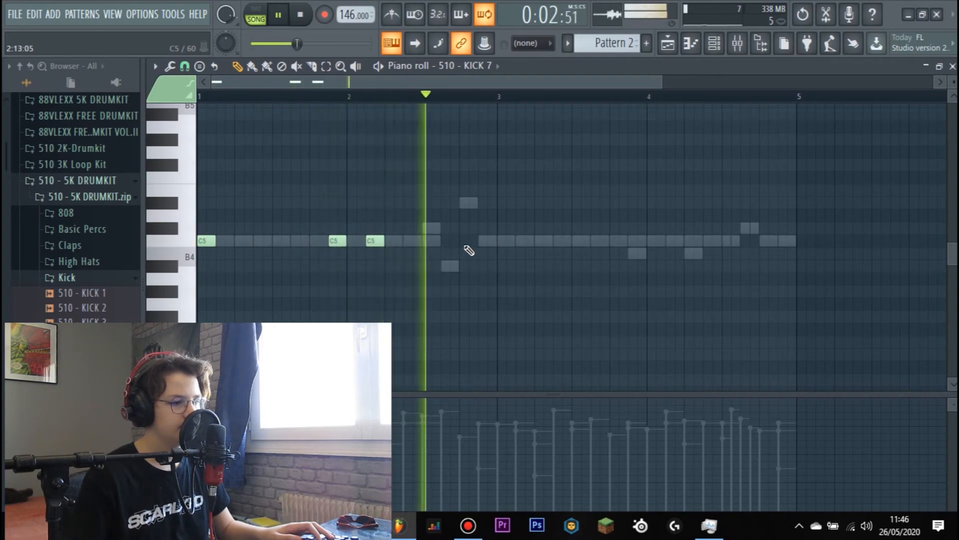
key("space")
- In the PJ - Ecstatic (Snare) piano roll, delete the note at step 3 of bar 2 and add a C5 note at step 11
scroll(480, 71, "up", 3)
scroll(480, 71, "down", 3)
scroll(479, 71, "up", 1)
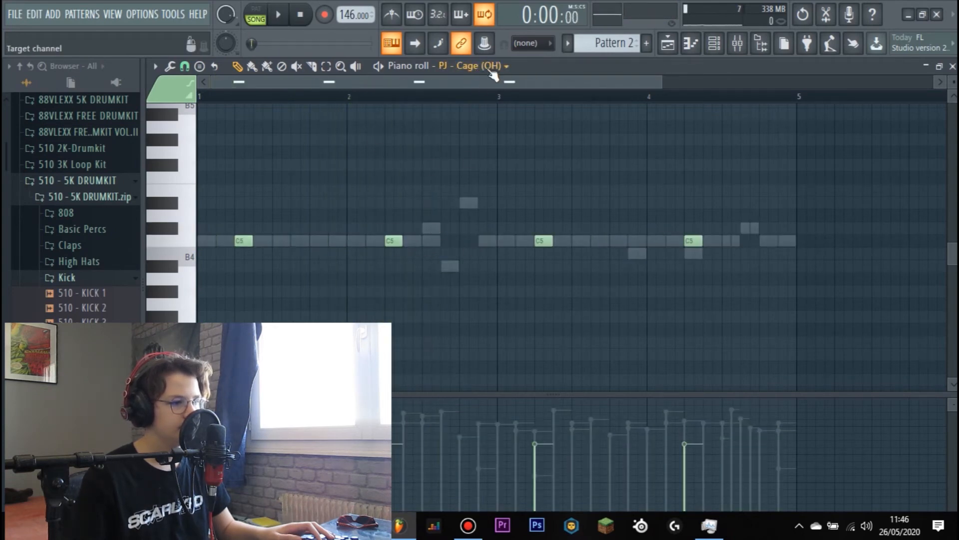
scroll(492, 71, "up", 1)
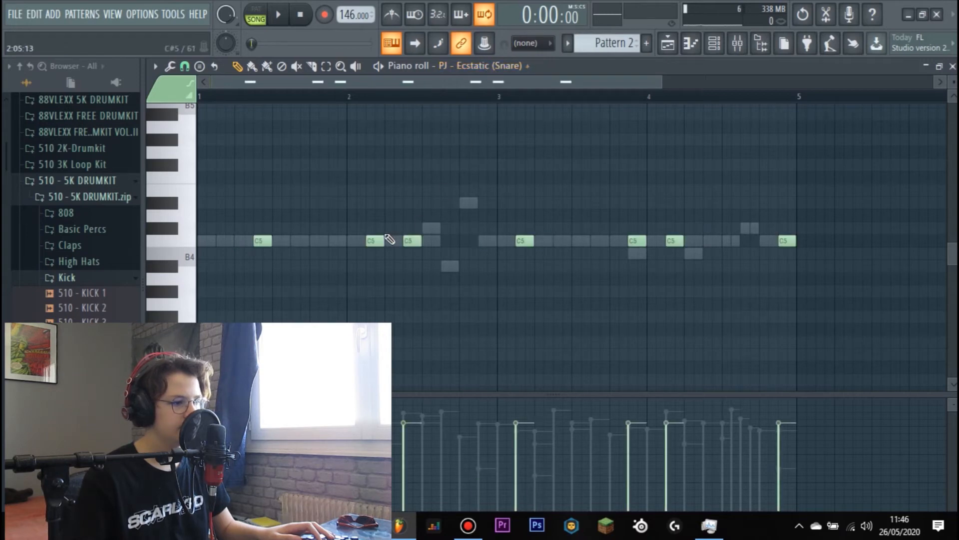
right_click(389, 240)
key("space")
left_click(449, 242)
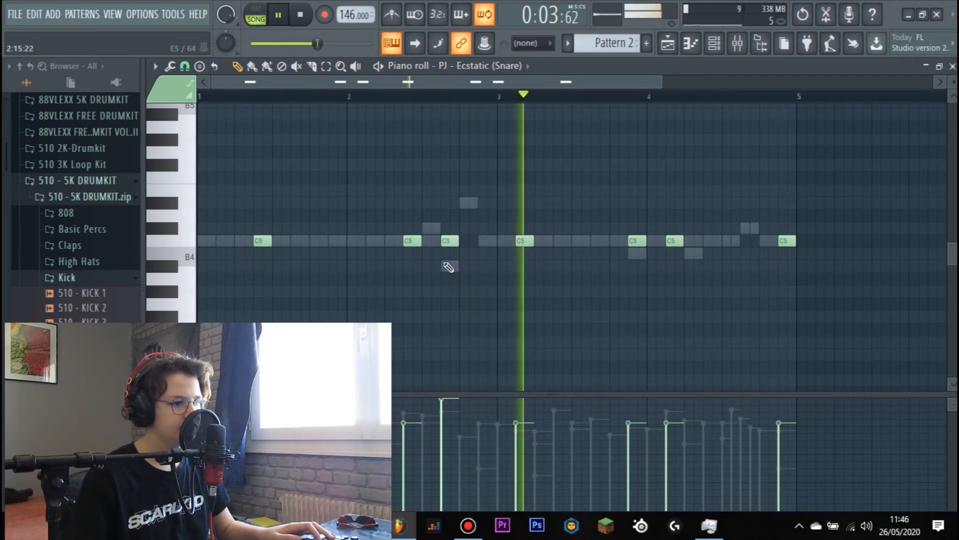
key("space")
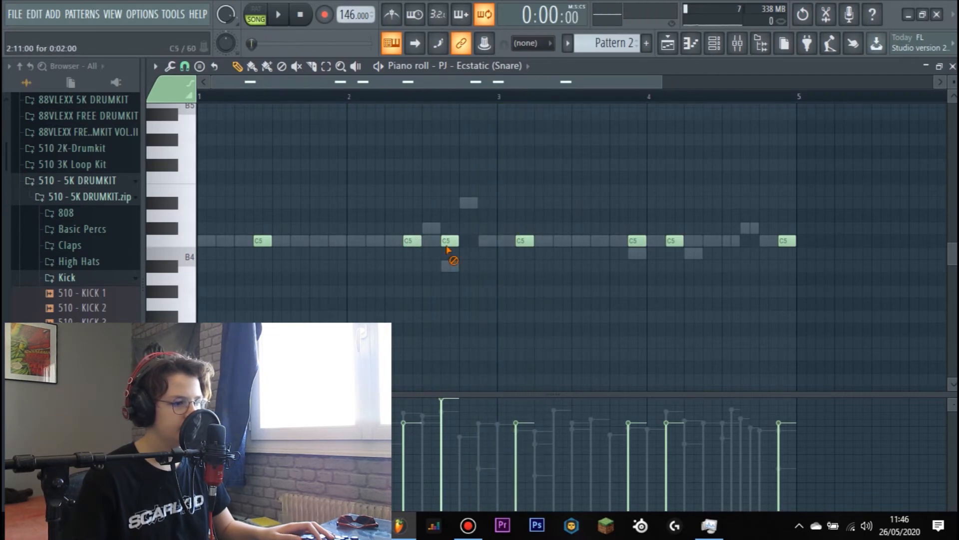
- Add C5 notes for 510 - KICK 7 at steps 1 and 3 of bar 3 and steps 1 and 13 of bar 4
scroll(500, 66, "down", 3)
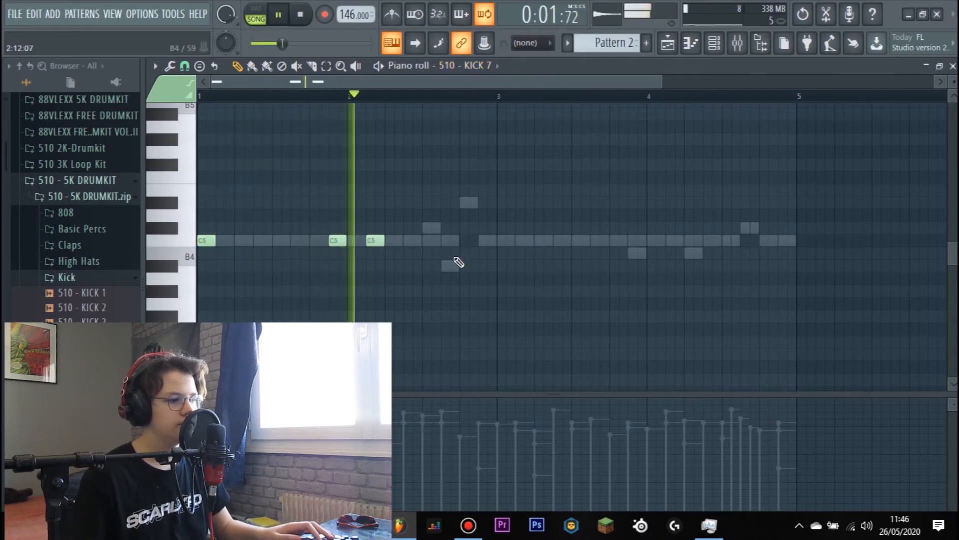
left_click(502, 240)
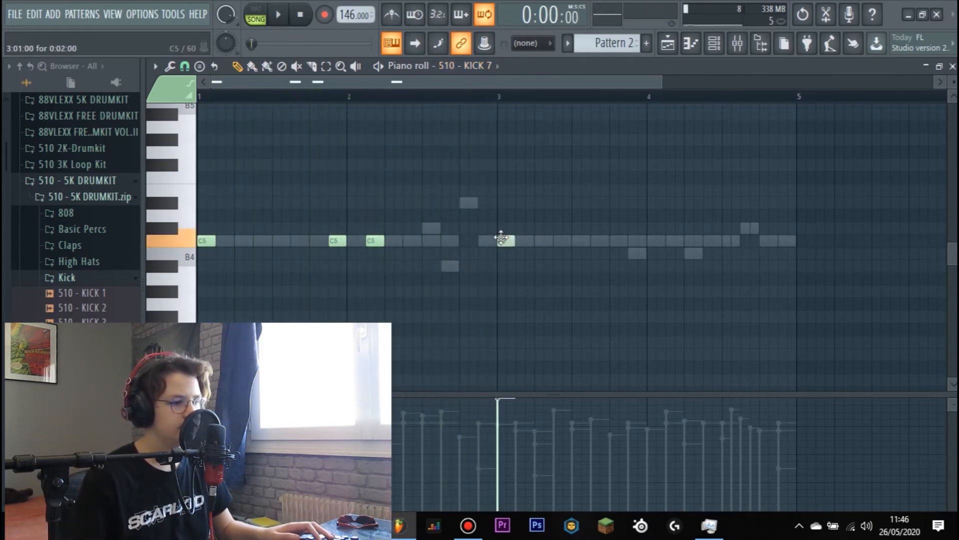
left_click(523, 242)
left_click(655, 242)
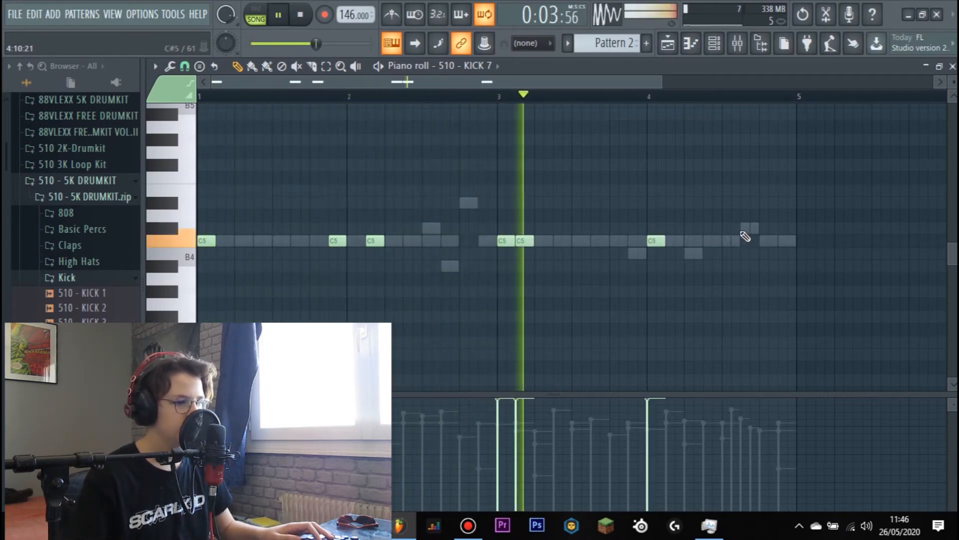
left_click(775, 242)
left_click_drag(776, 242, 767, 242)
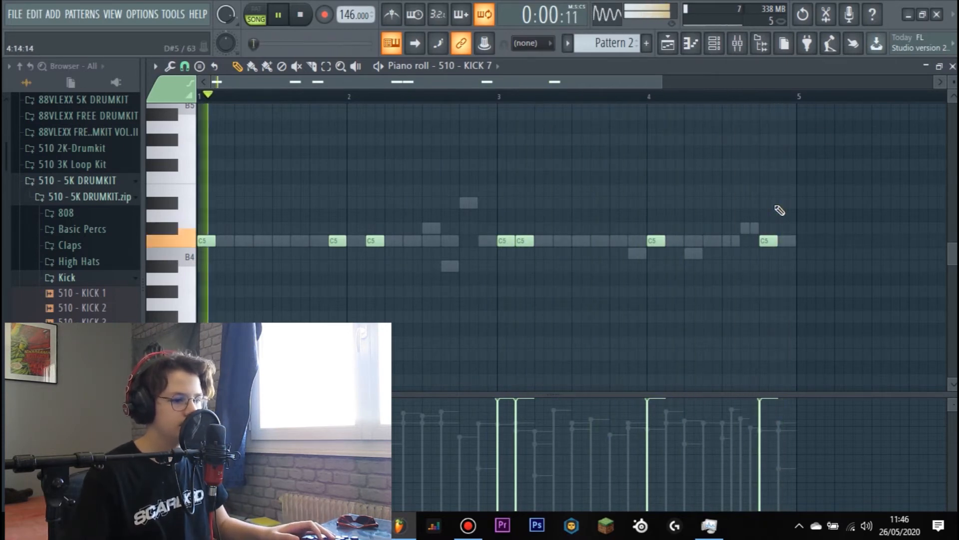
- Play the beat and browse the 510 - 5K DRUMKIT folders, including 808, for a bass sample
left_click(715, 44)
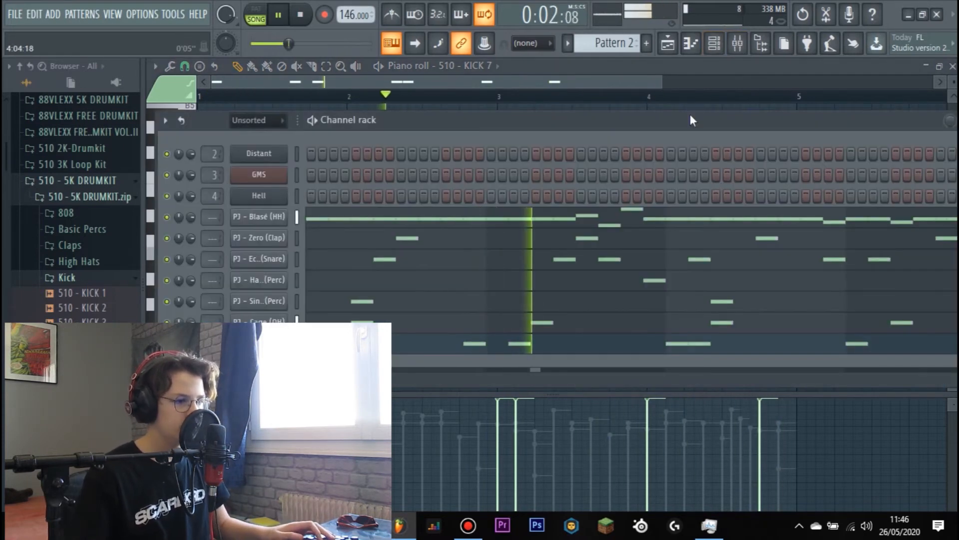
key("space")
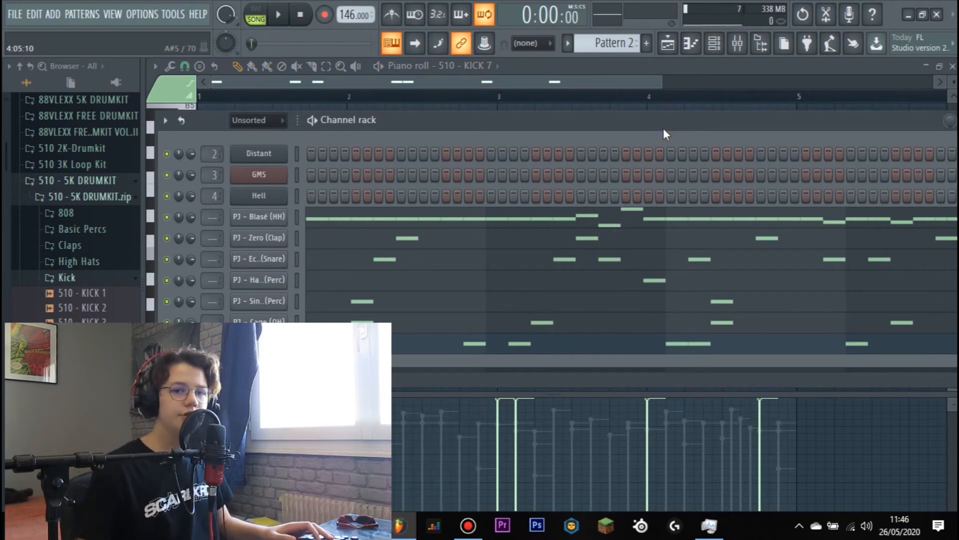
left_click(65, 278)
left_click(67, 228)
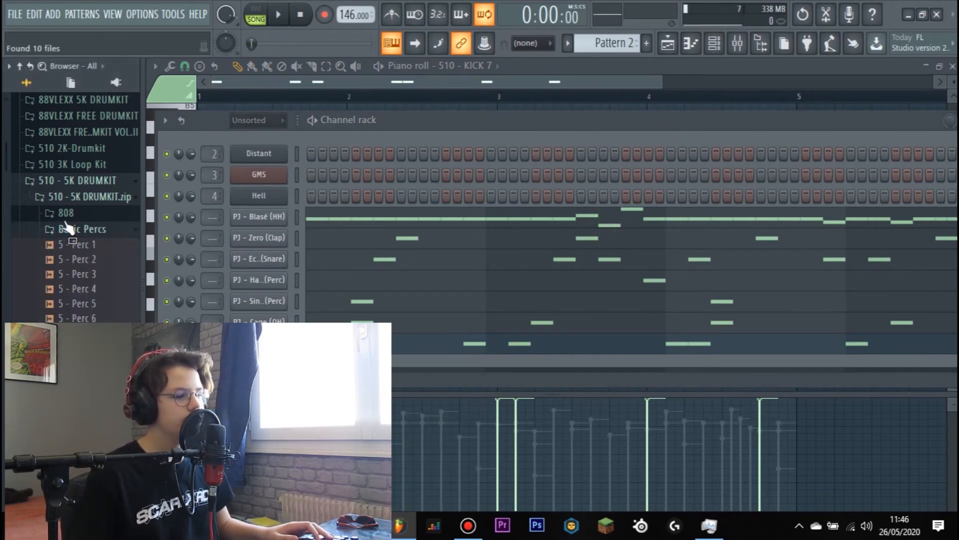
left_click(70, 181)
scroll(75, 210, "up", 3)
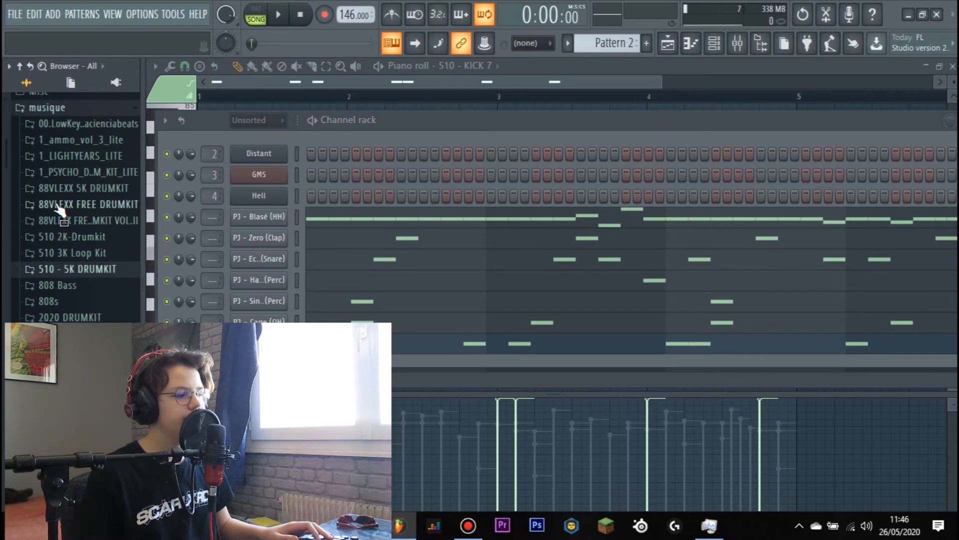
left_click(64, 269)
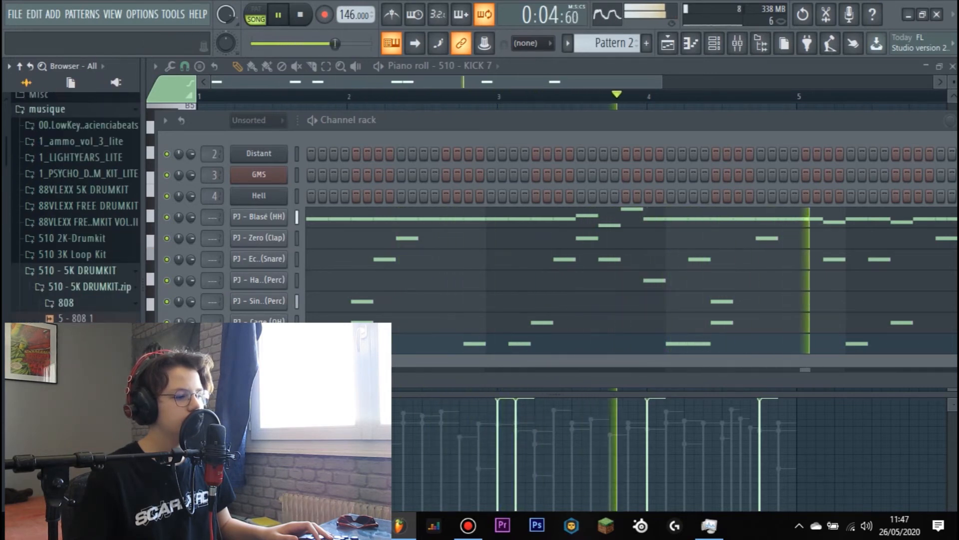
key("space")
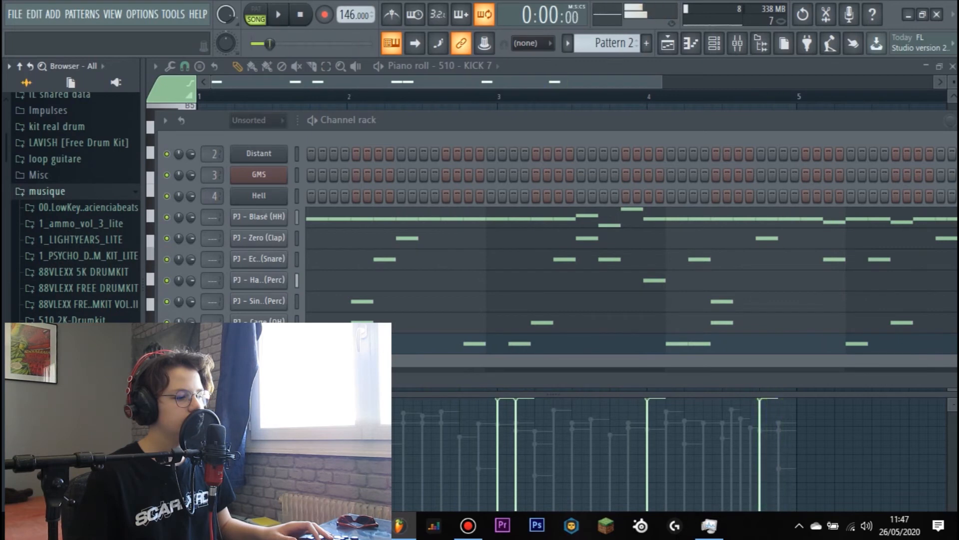
- Audition PJ - Apeshit C (808) from the Peejay kit's 808s folder and load it onto the 510 - KICK 7 channel
left_click(54, 194)
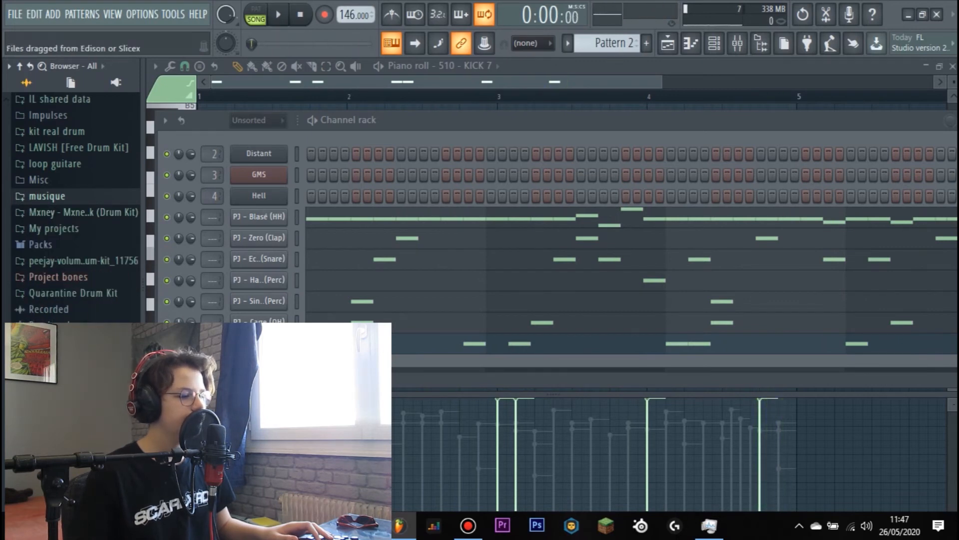
left_click(82, 263)
left_click(57, 294)
left_click(65, 309)
key("space")
left_click(61, 310)
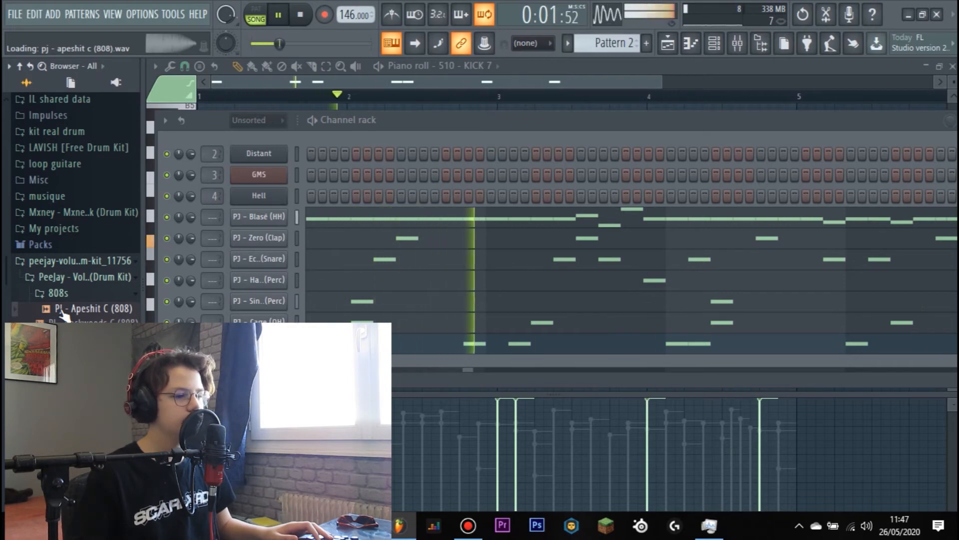
left_click_drag(69, 314, 259, 343)
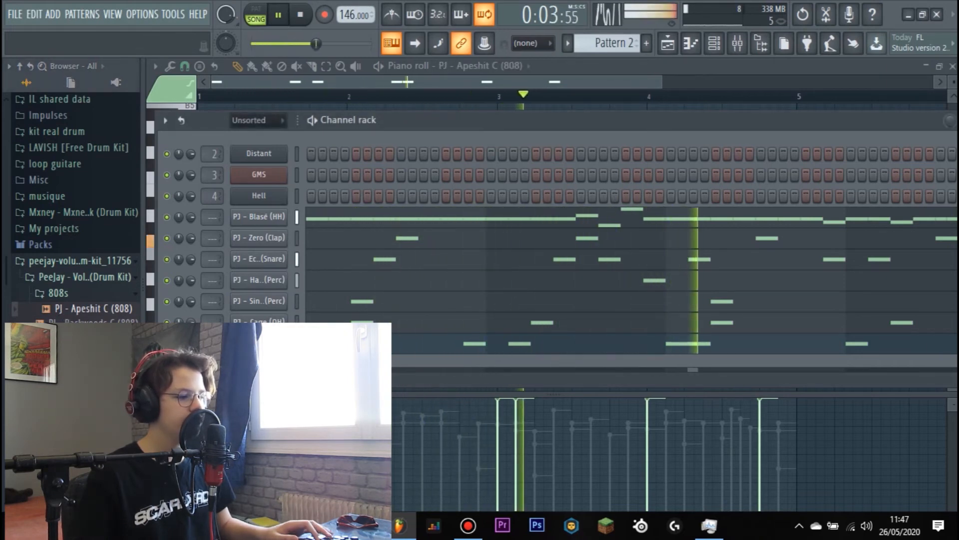
- Restore 510 - KICK 7 in place of the 808 sample and collapse the opened kit folders
key("ctrl+z")
key("space")
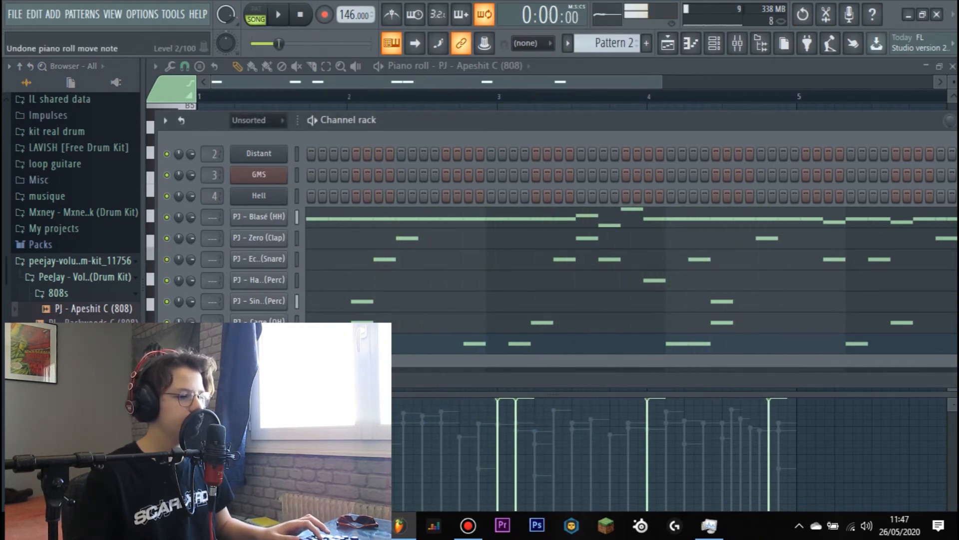
left_click(70, 295)
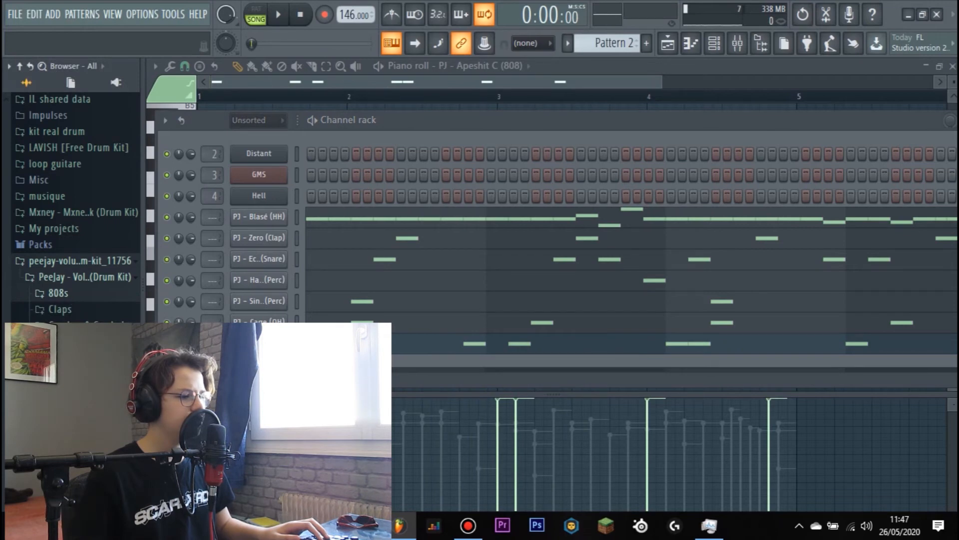
left_click(50, 196)
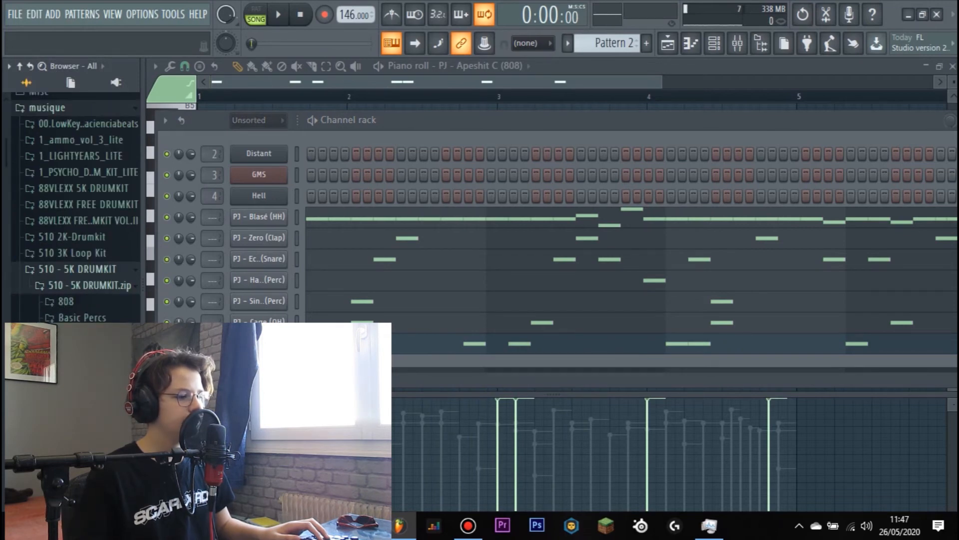
left_click(60, 269)
key("space")
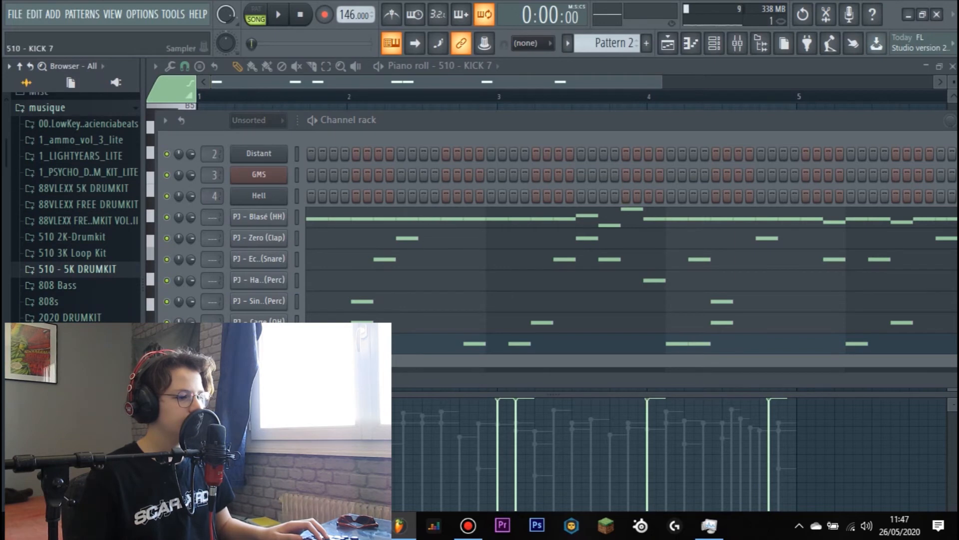
- Select all C5 notes of 510 - KICK 7 and transpose them down to B4
left_click(311, 343)
left_click(309, 344)
right_click(186, 243)
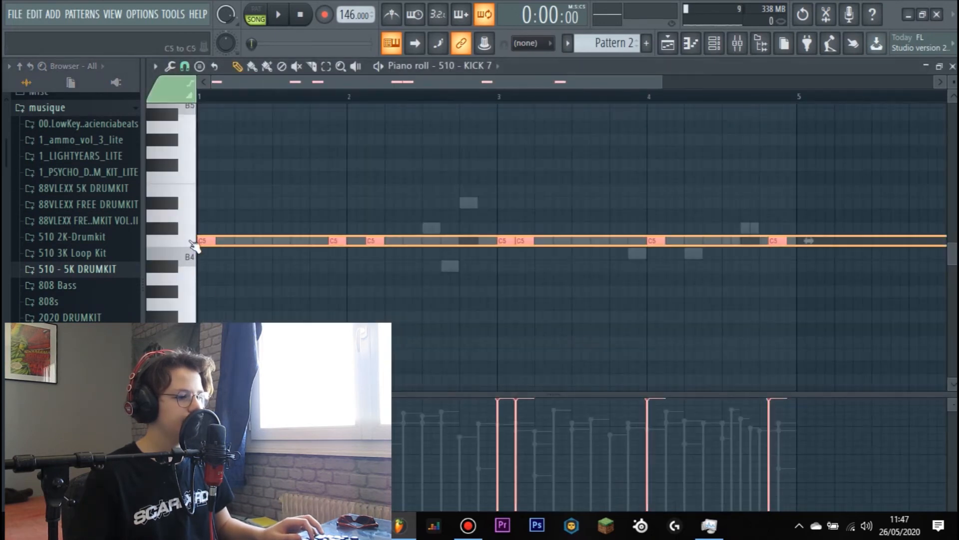
key("space")
- Show the channel rack over the playing beat and expand the Peejay drum kit folder in the browser
left_click(714, 44)
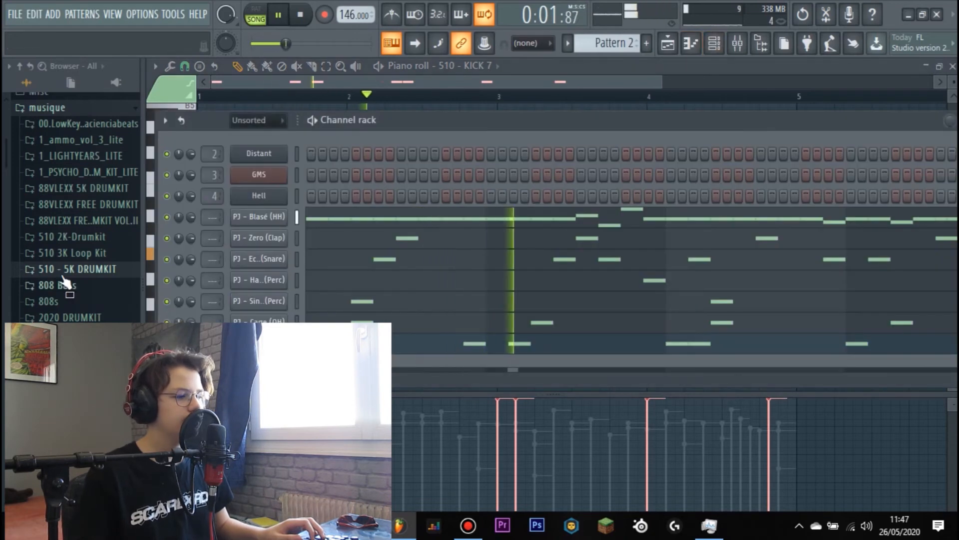
scroll(65, 250, "up", 5)
left_click(86, 200)
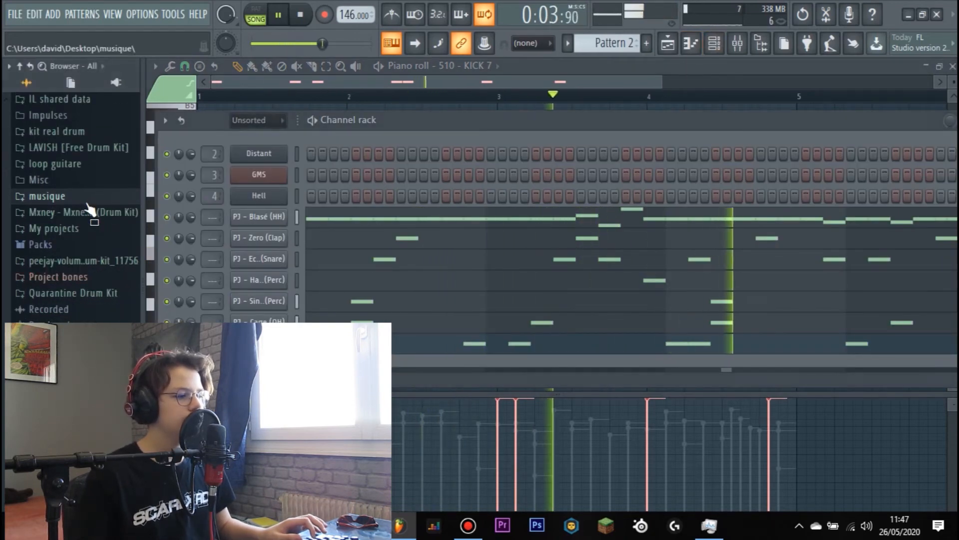
left_click(70, 261)
key("space")
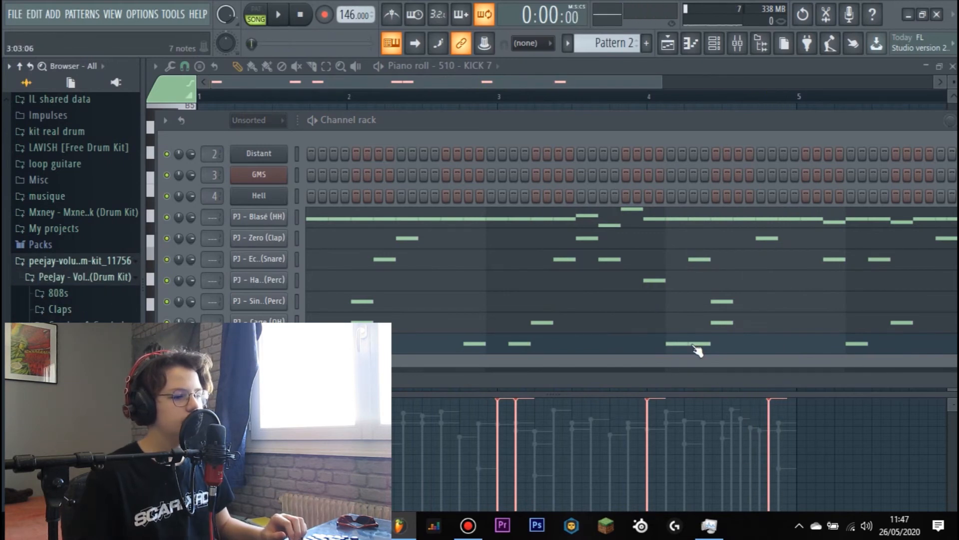
key("space")
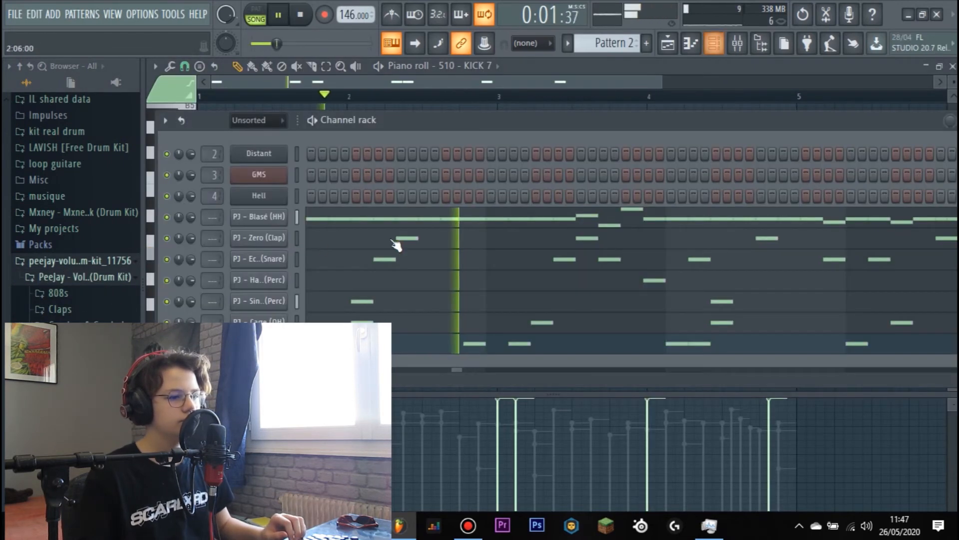
- Check the 510 - KICK 7 sample settings, and move its last B4 note to step 13 of bar 4
left_click(259, 344)
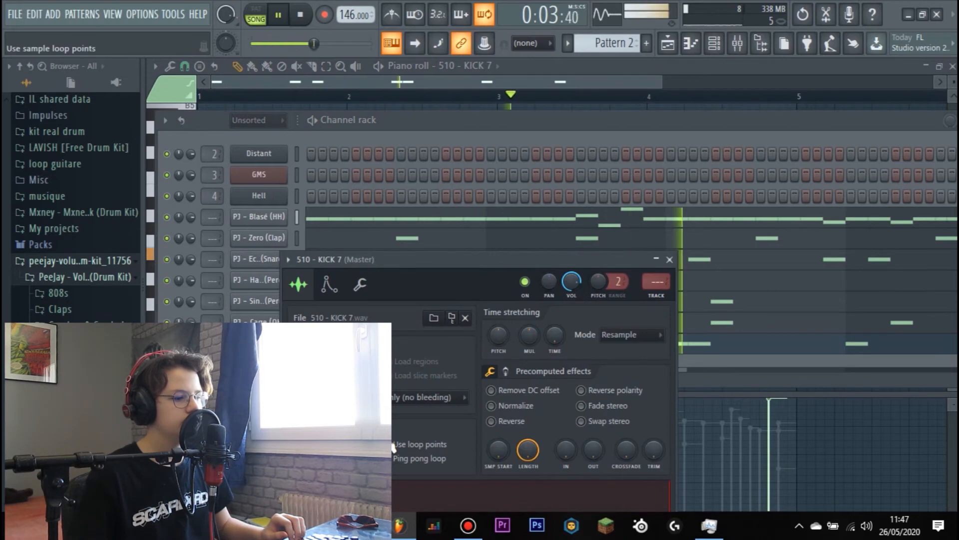
left_click(670, 259)
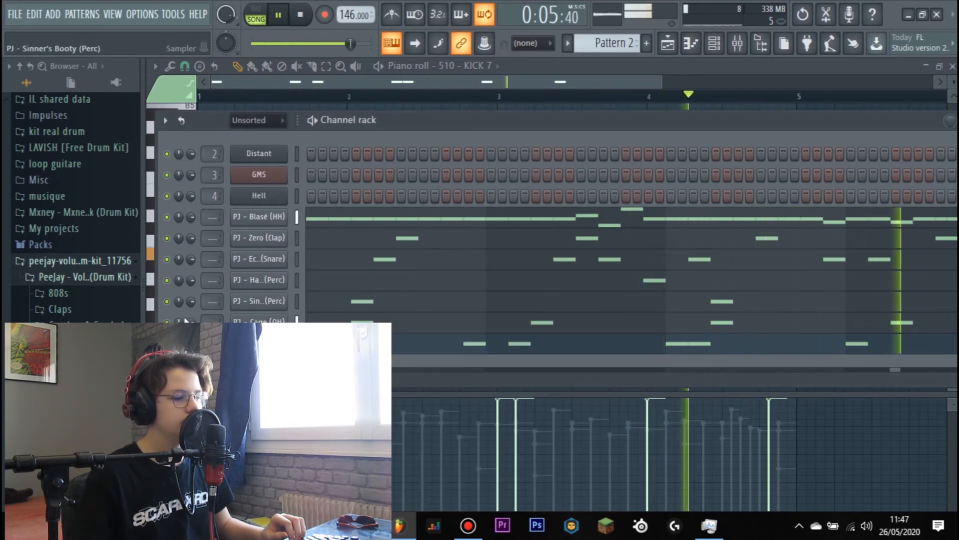
left_click(520, 345)
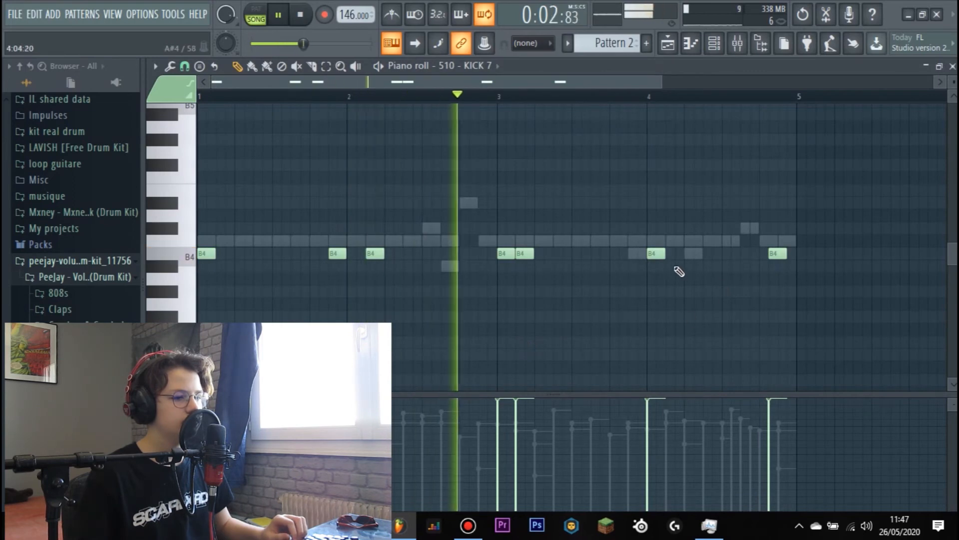
left_click_drag(774, 254, 765, 254)
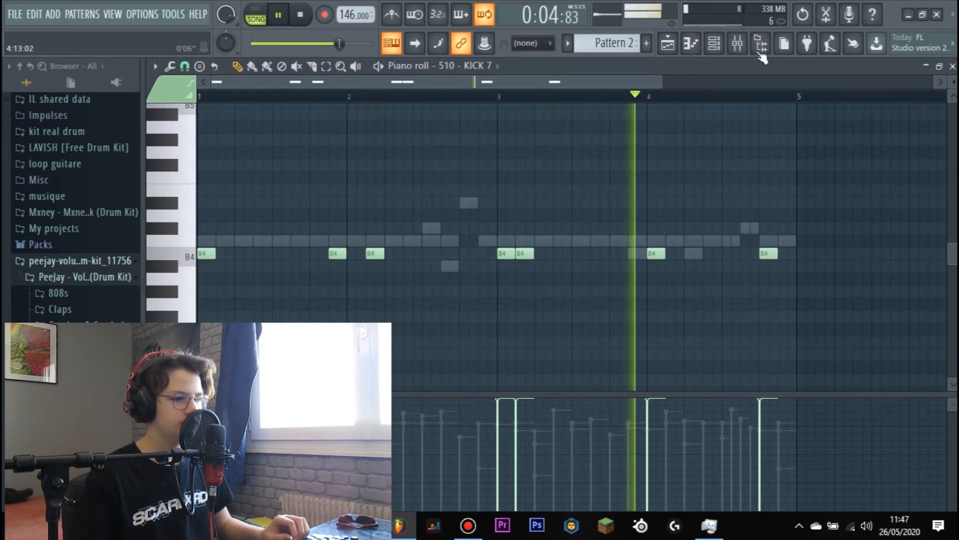
- Add PJ - Apeshit C (808) as a new channel and place B4 notes at steps 1 and 15 of bar 1
left_click(720, 49)
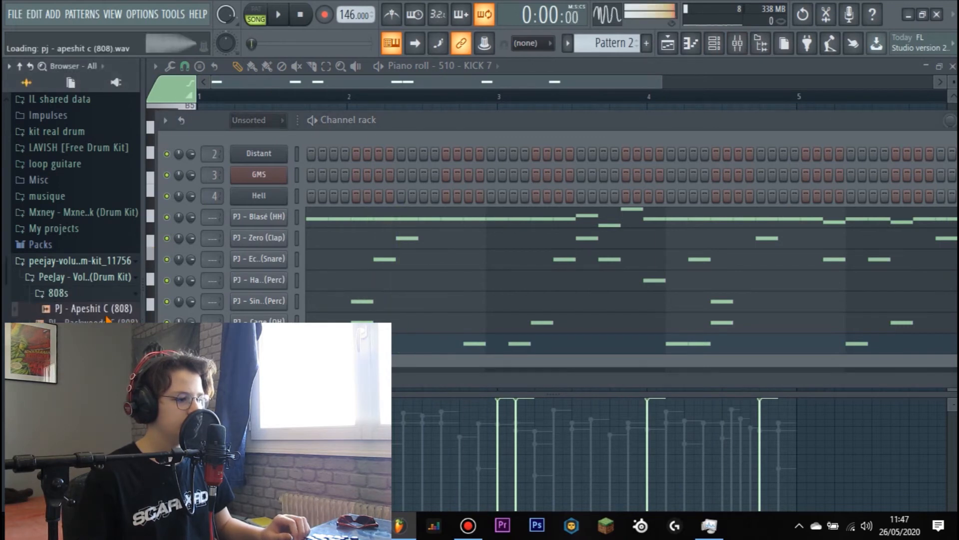
left_click_drag(94, 308, 259, 364)
right_click(260, 364)
left_click(280, 329)
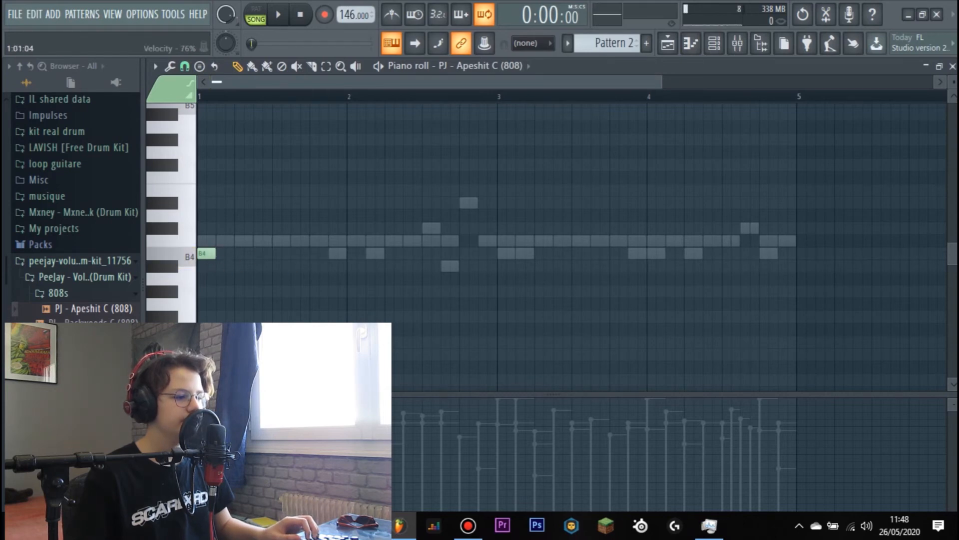
left_click(338, 253)
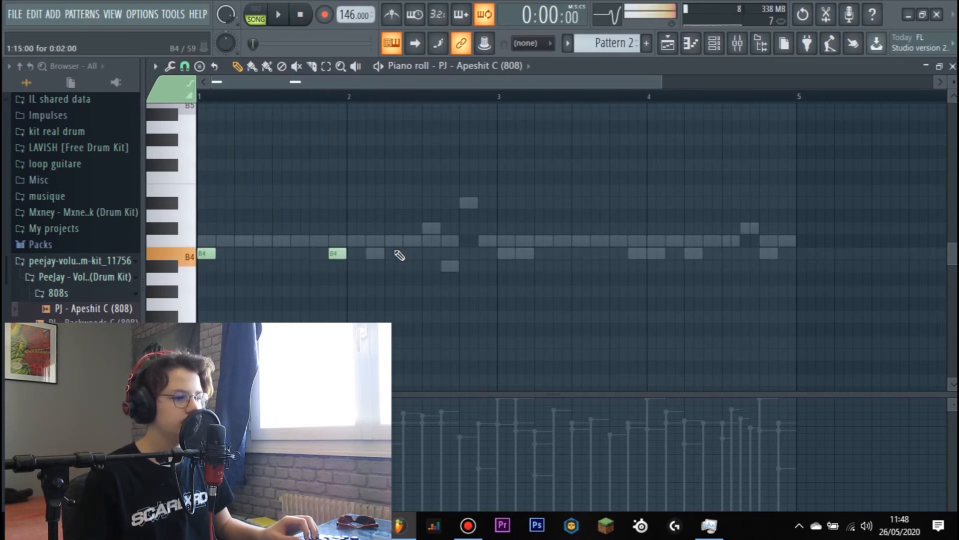
- Examine the Cut and By group settings of the PJ - Apeshit C (808) channel
left_click(715, 42)
left_click(258, 364)
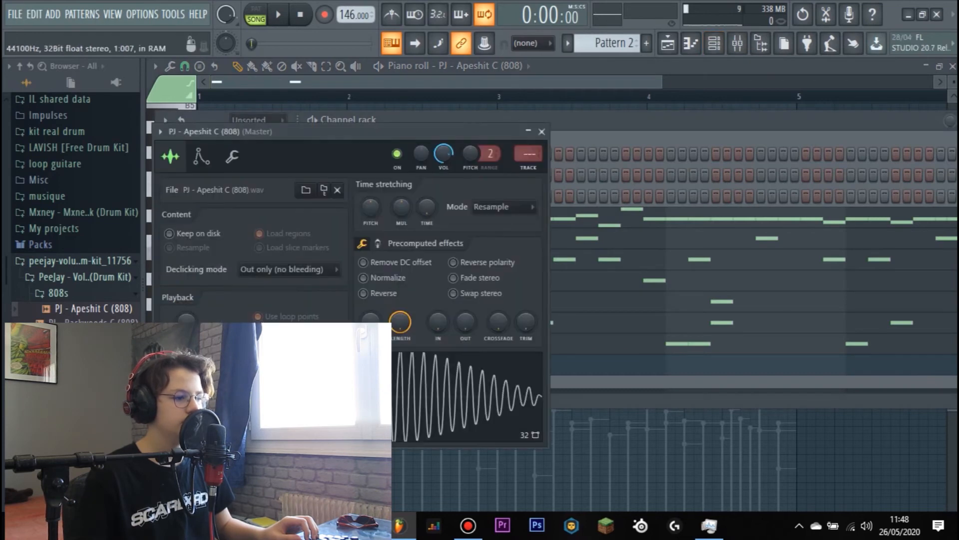
left_click(232, 157)
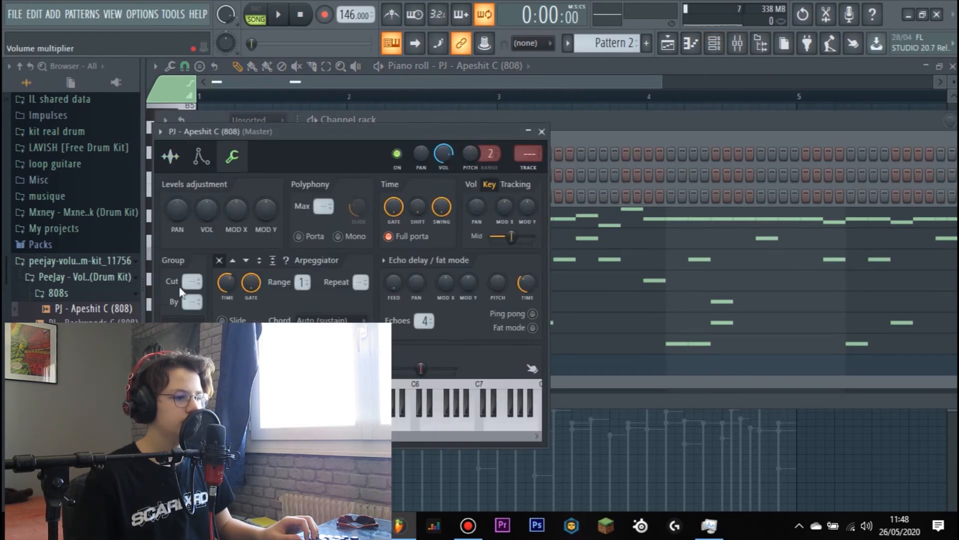
left_click(541, 132)
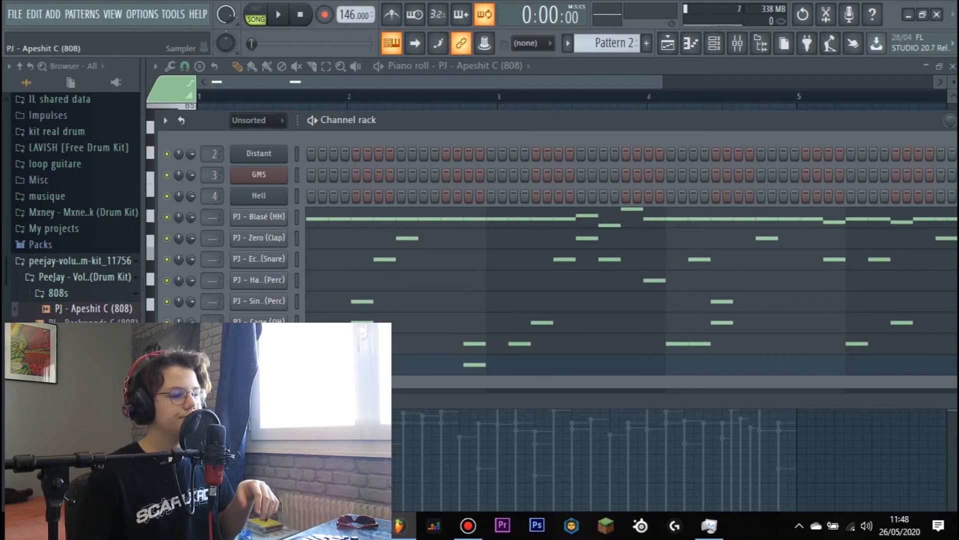
left_click(259, 364)
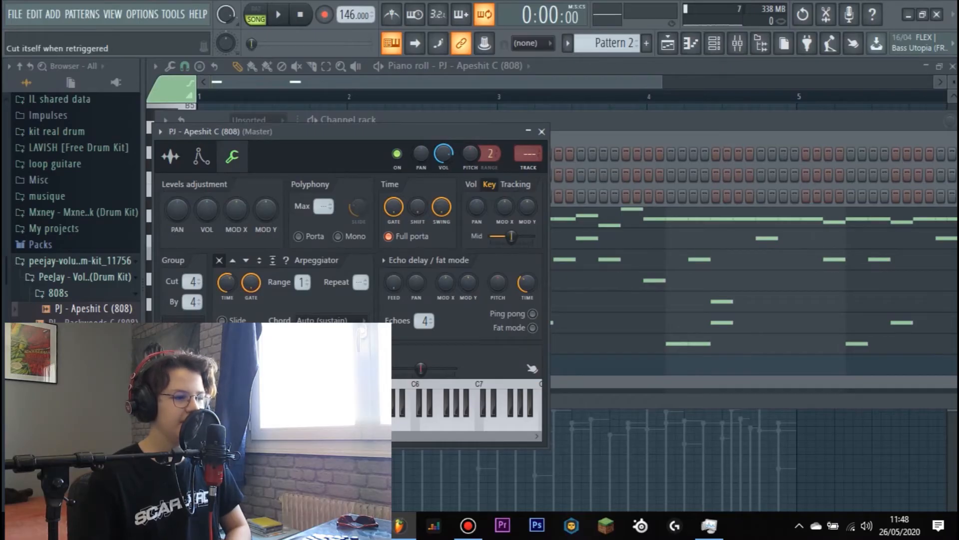
left_click(542, 132)
- Add B4 808 notes at step 3 of bar 2, steps 1, 3 and 15 of bar 3, and steps 1, 5 and 14 of bar 4
left_click(401, 373)
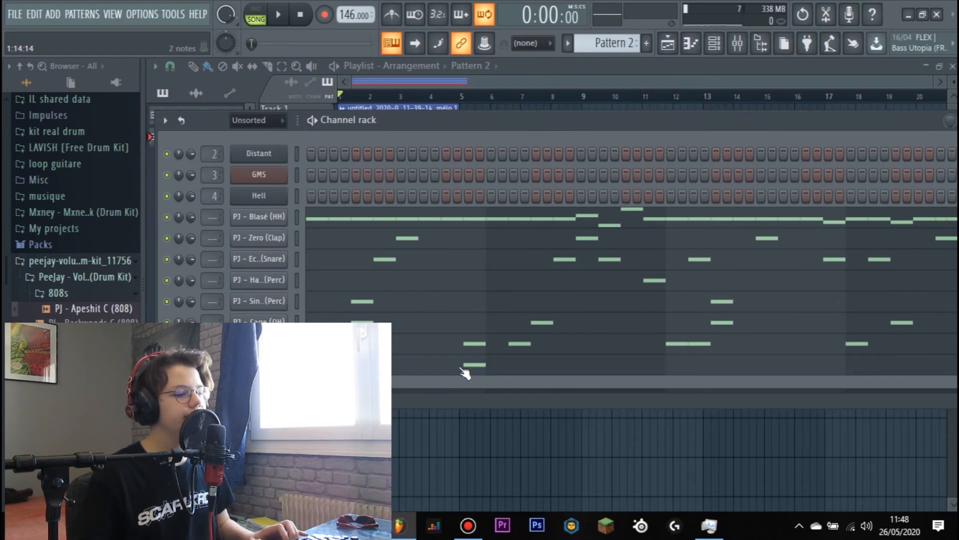
left_click(465, 373)
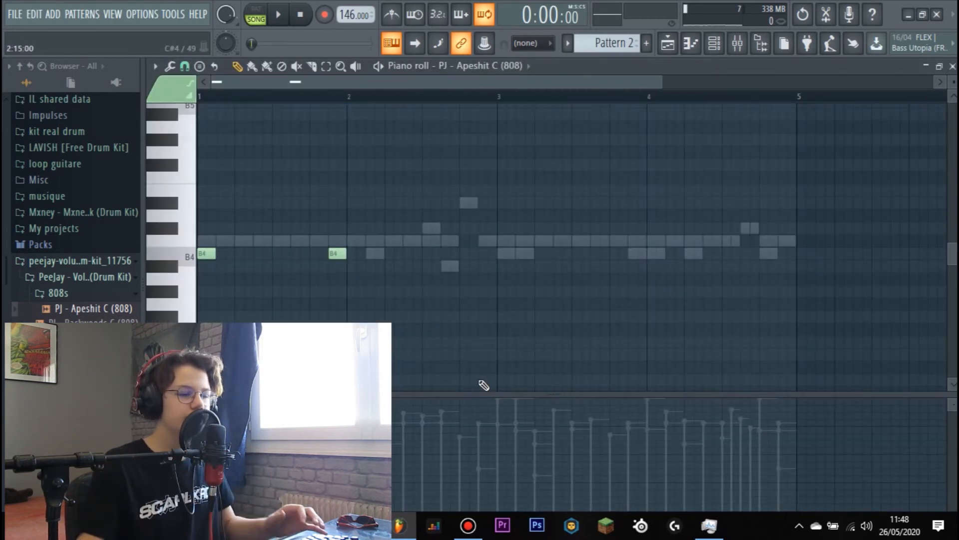
key("space")
left_click(376, 255)
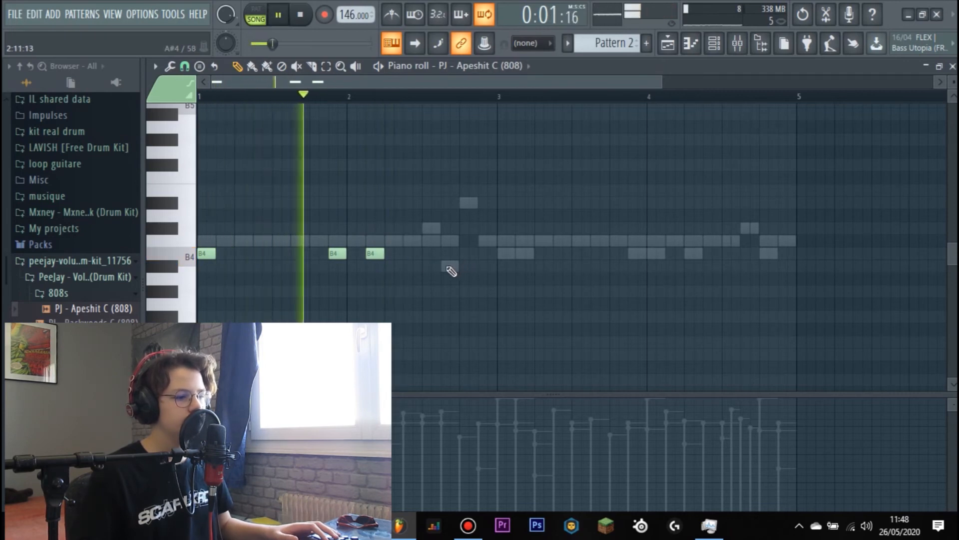
left_click(502, 254)
left_click(523, 254)
left_click(634, 255)
left_click(653, 253)
left_click(687, 254)
left_click(770, 255)
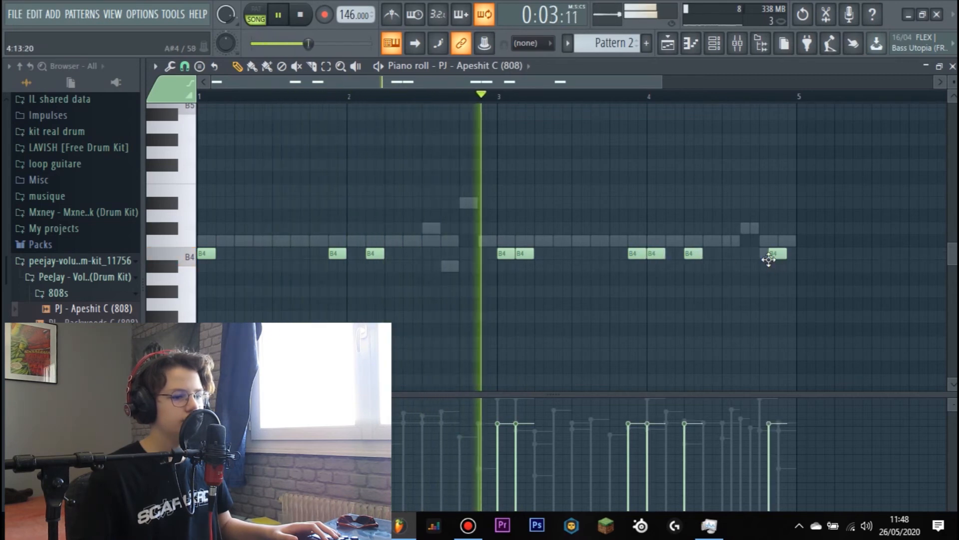
- Raise the 808 notes at bar 1 step 15 to C#5 and bar 3 step 3 to E5, and move the last note to step 13
key("space")
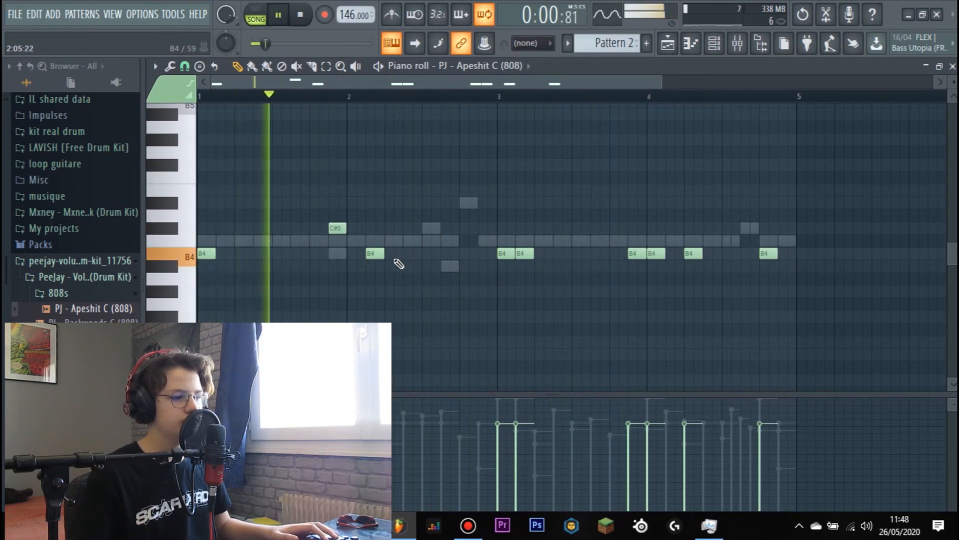
left_click_drag(523, 253, 522, 216)
key("space")
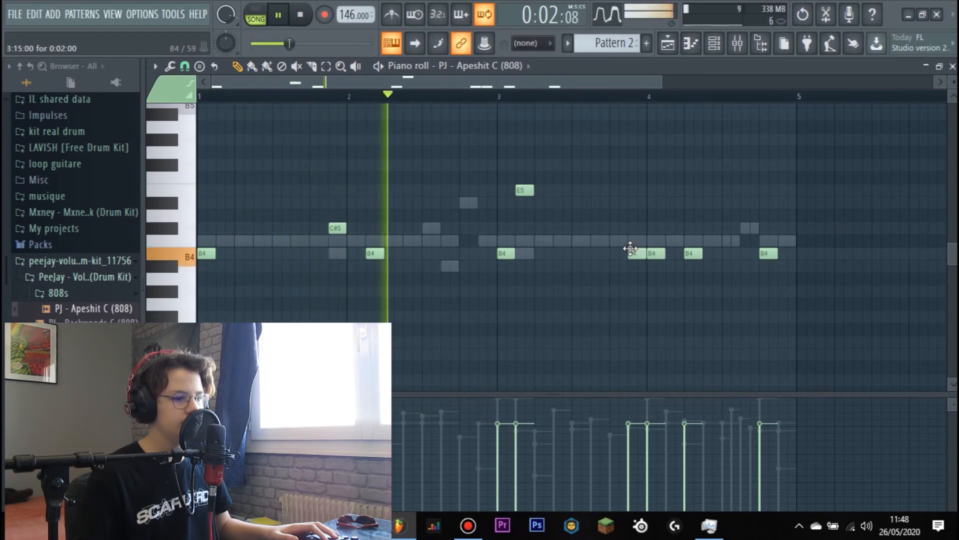
- Lower the 808 note at the start of bar 4 to A4, check it in playback and stop
left_click_drag(656, 253, 657, 279)
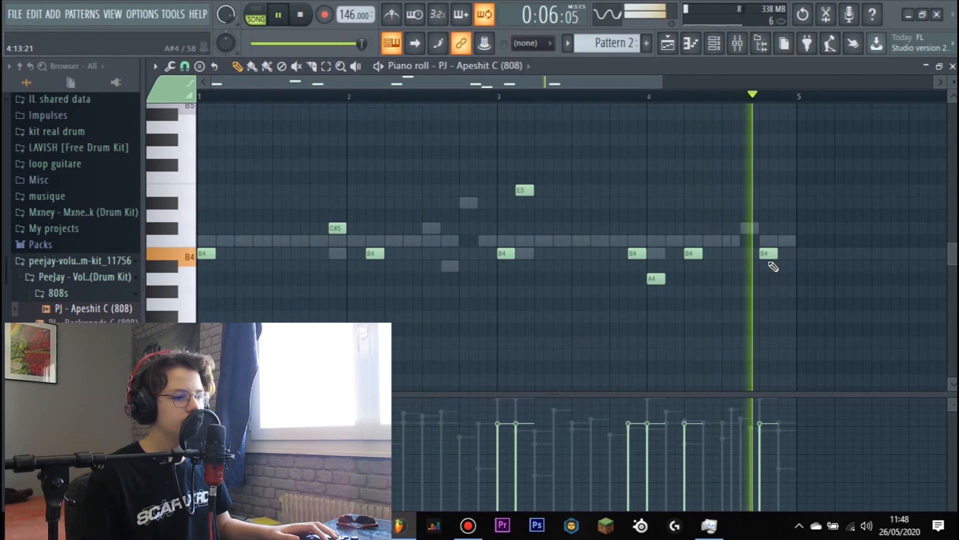
left_click(715, 44)
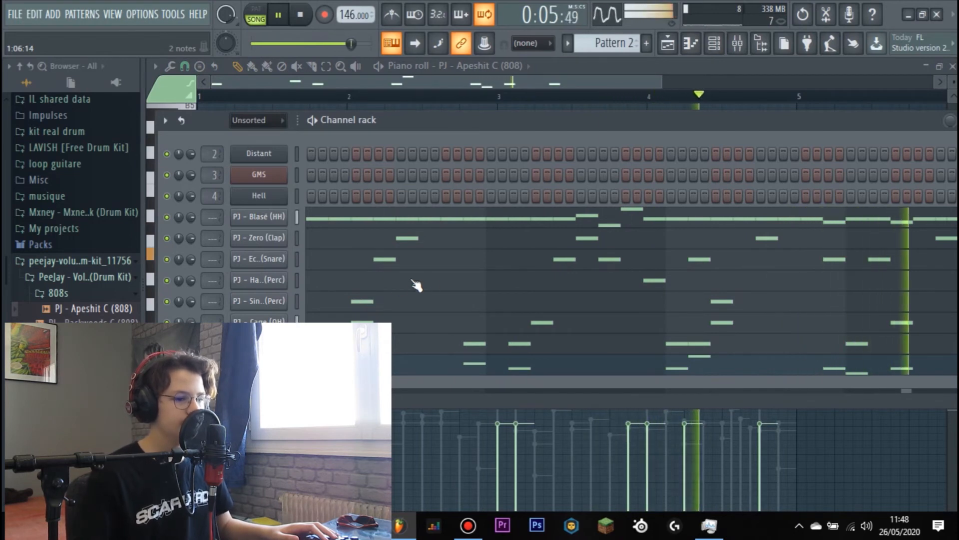
left_click_drag(428, 121, 416, 121)
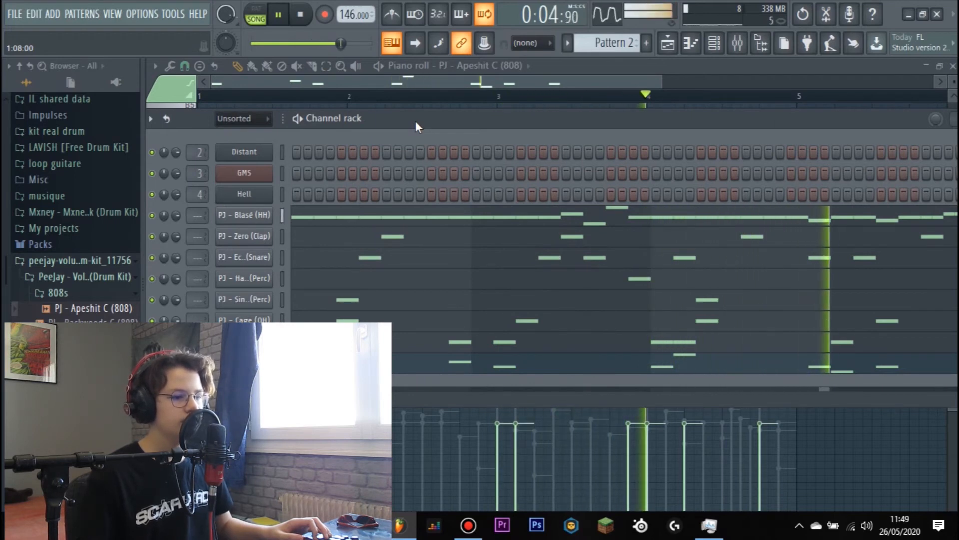
key("space")
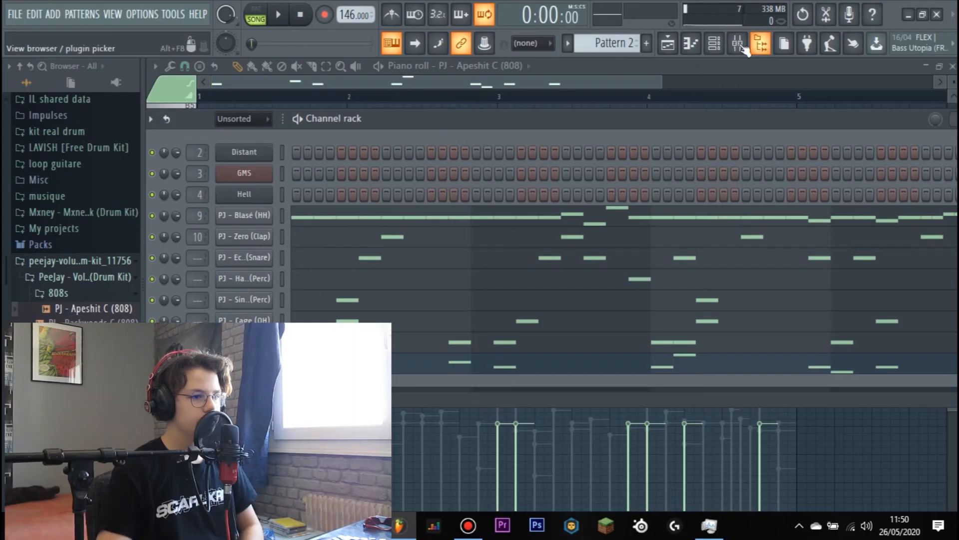
- Route the hi-hat channel to mixer track 9, the clap to 13, the snare to 10, and the two percs to 15 and 16
left_click(739, 45)
left_click(740, 45)
left_click_drag(195, 240, 197, 238)
left_click(740, 42)
left_click(740, 42)
left_click(740, 44)
left_click(740, 44)
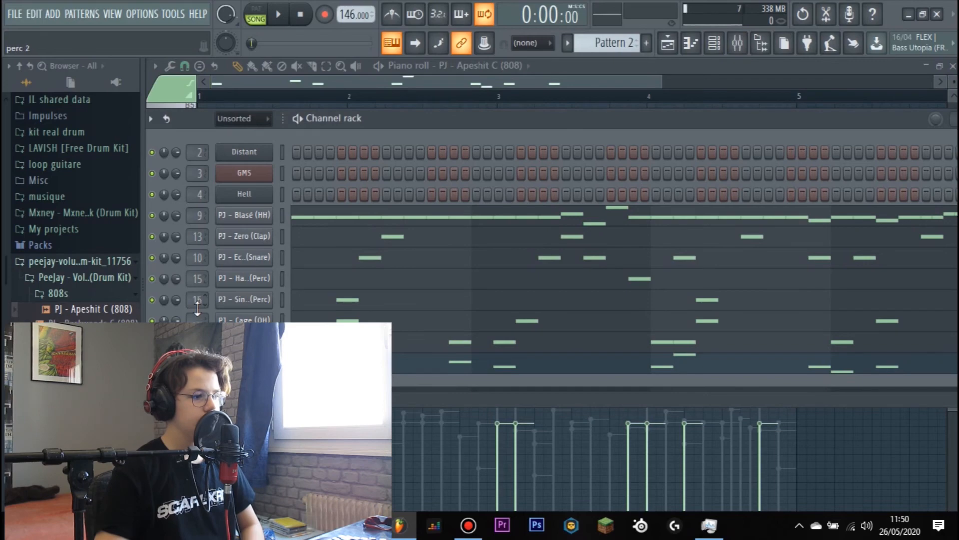
left_click(738, 43)
scroll(781, 160, "down", 6)
- Route the open hat channel to mixer track 20, the kick to track 7 and the 808 to track 8
left_click(668, 44)
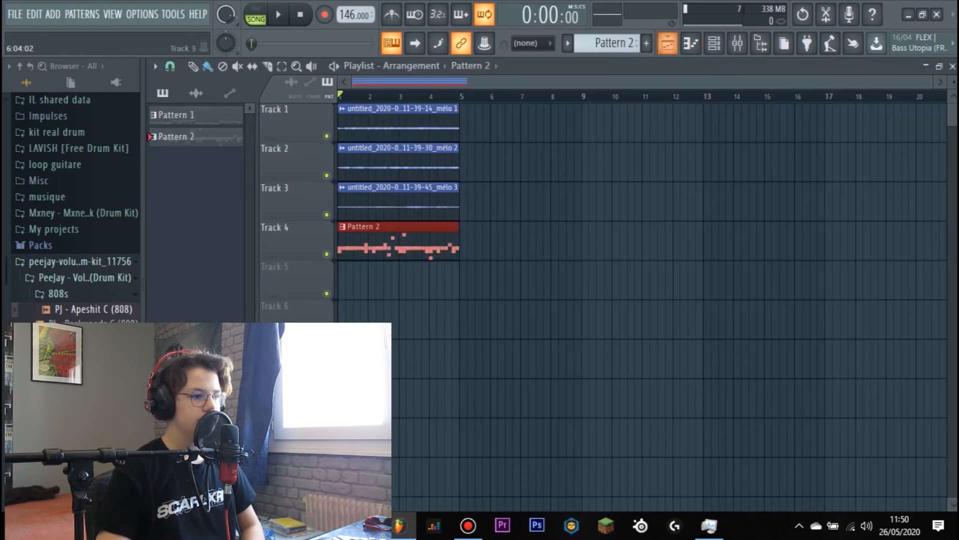
left_click(715, 44)
left_click(470, 527)
left_click(468, 528)
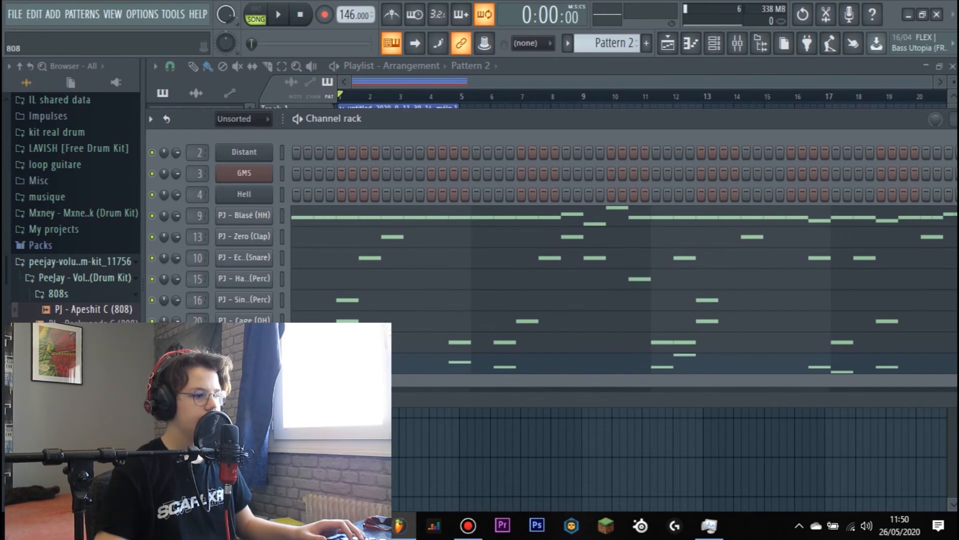
- Load the 20Hz + 18kHz cut EQ preset on the kick's mixer track and lower the frequency of its low-pass band
left_click(740, 49)
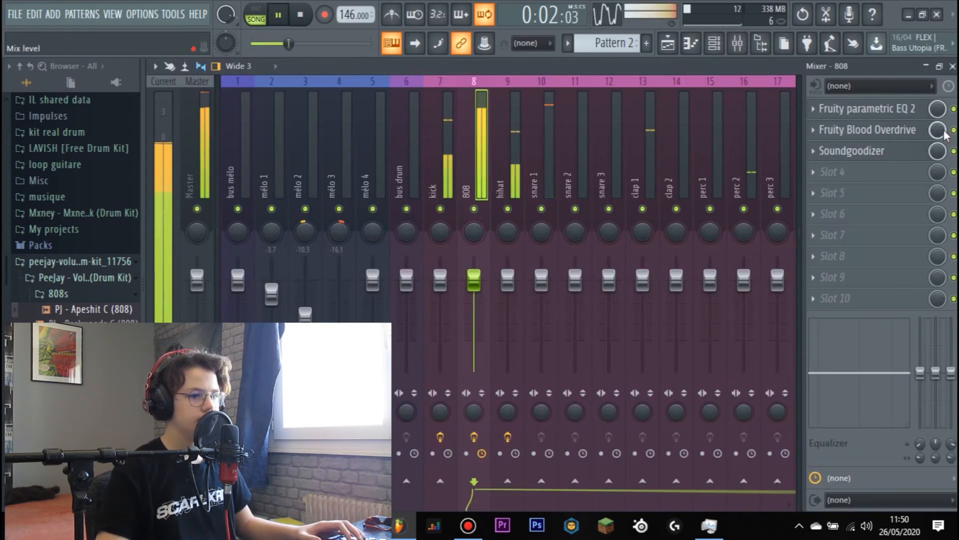
left_click(441, 272)
left_click(859, 109)
right_click(551, 132)
left_click(594, 177)
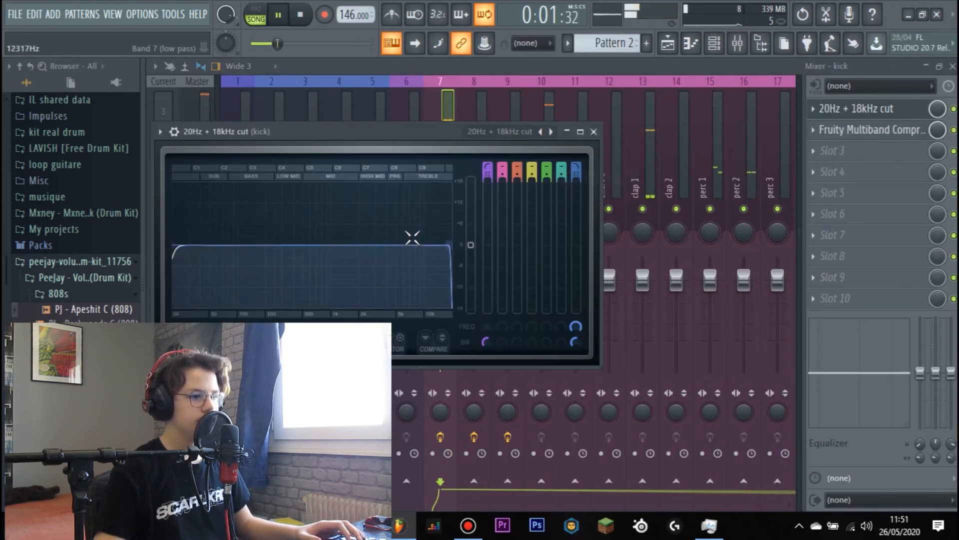
left_click_drag(448, 244, 369, 245)
left_click(593, 132)
- Load a preset in the kick's Fruity Multiband Compressor and set the kick's mixer level to -1.5 dB
left_click(869, 130)
right_click(704, 150)
left_click(738, 247)
left_click(733, 150)
left_click_drag(440, 280, 417, 280)
- Adjust the Fruity parametric EQ 2 on the 808's mixer track and set the 808's level to -6.9 dB
left_click(854, 110)
left_click(625, 166)
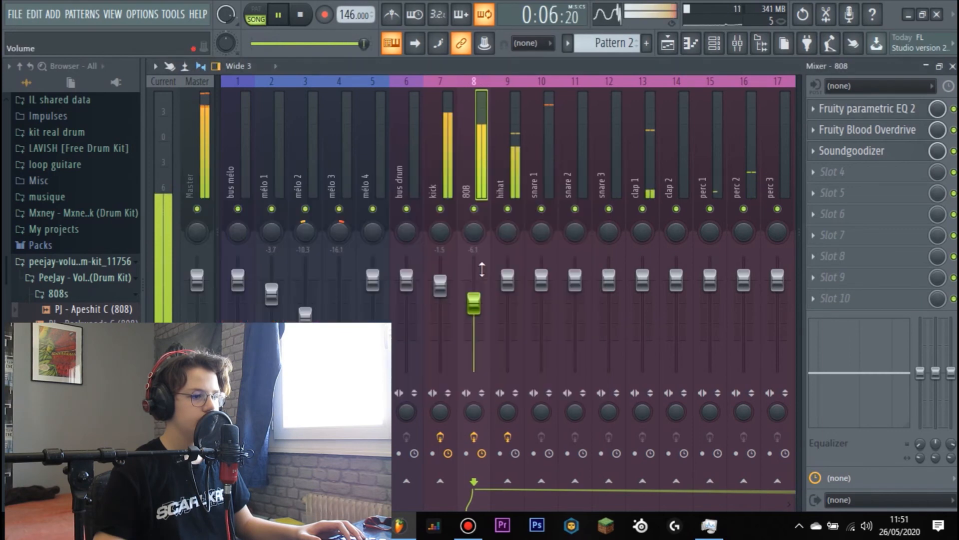
left_click(867, 109)
left_click_drag(431, 342, 422, 319)
left_click(626, 168)
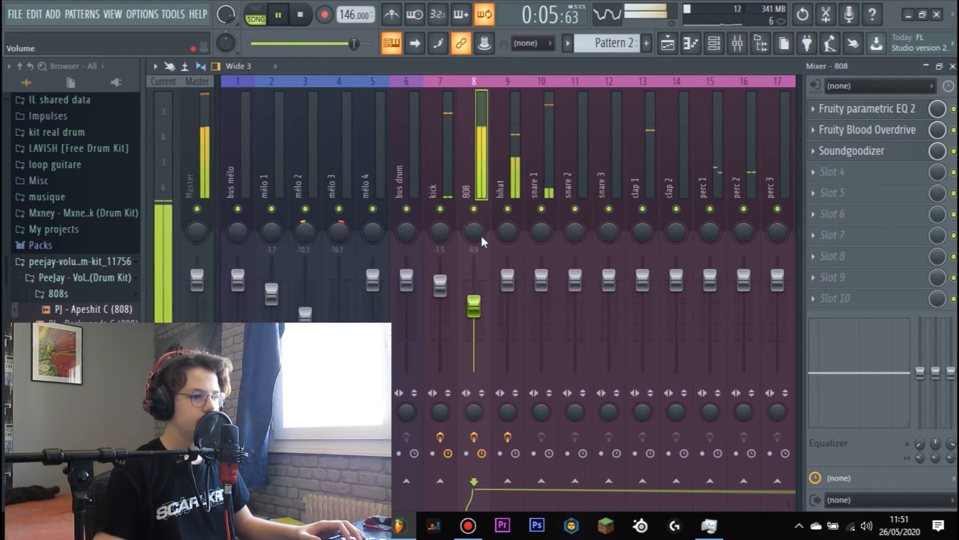
- Set mixer levels of hihat -1.5, snare 1 -8.6, clap 1 -2.2, perc 1 -3.7 and perc 2 -4.3 dB, and lower the open hat
left_click(505, 185)
scroll(504, 173, "down", 6)
left_click_drag(440, 276, 439, 281)
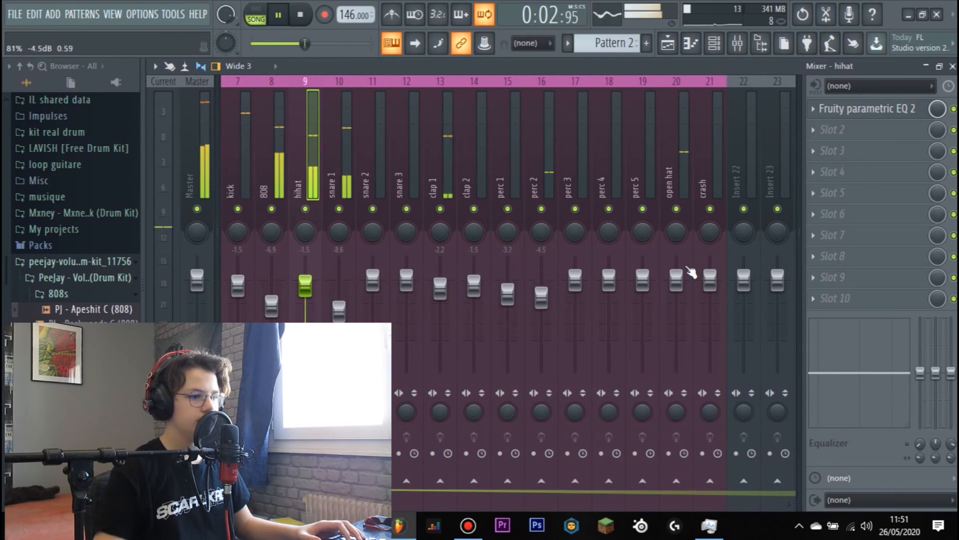
left_click_drag(676, 280, 676, 309)
left_click_drag(677, 232, 677, 218)
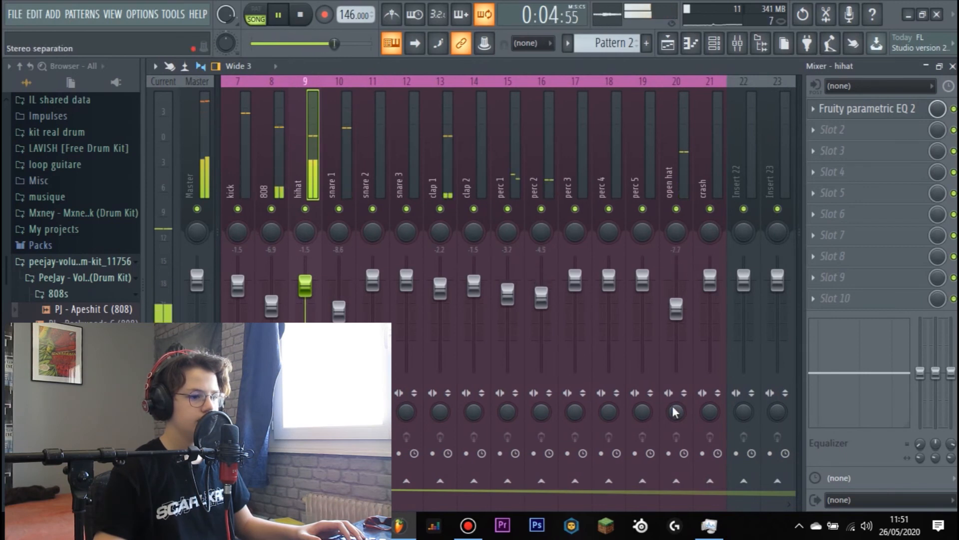
left_click(683, 404)
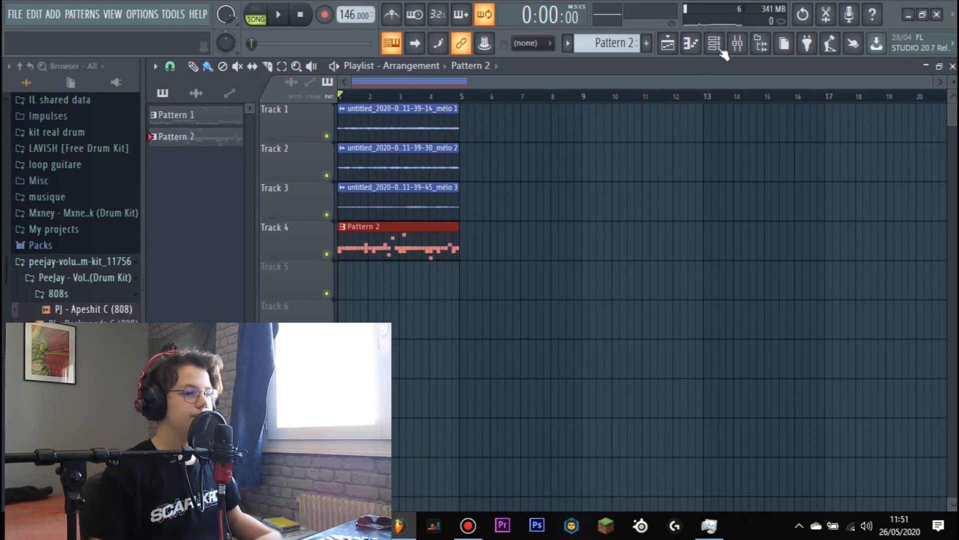
- Solo the Pattern 2 track to listen to the drums alone, stop playback and restore the other tracks
right_click(327, 255)
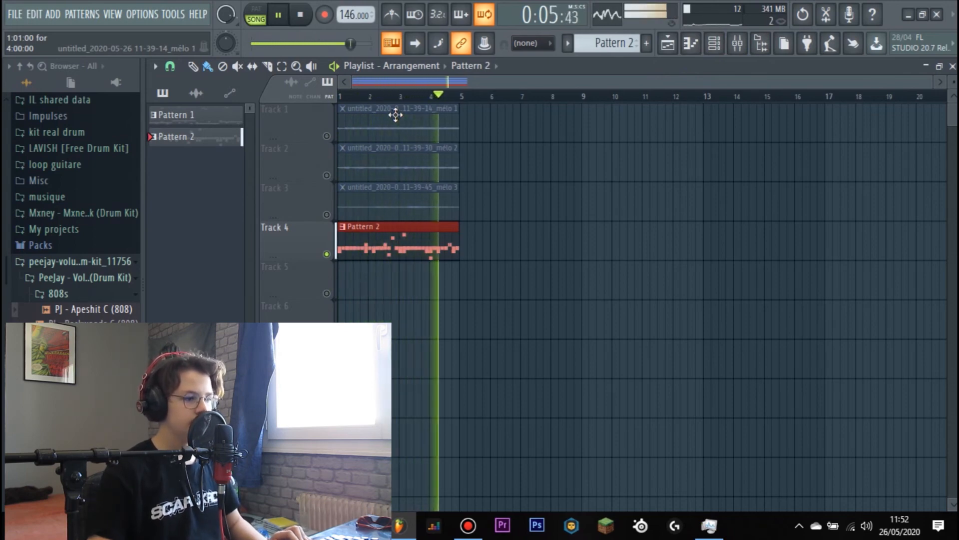
key("space")
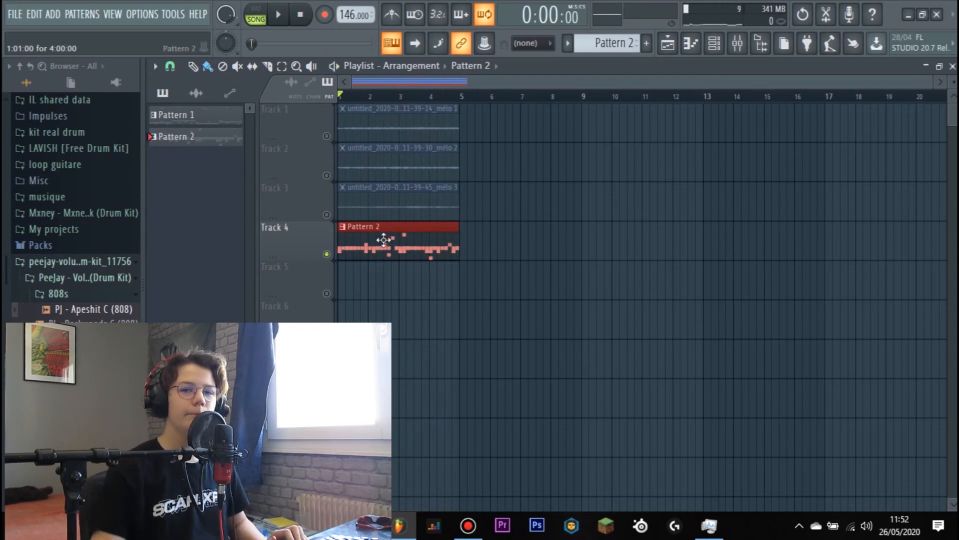
right_click(329, 255)
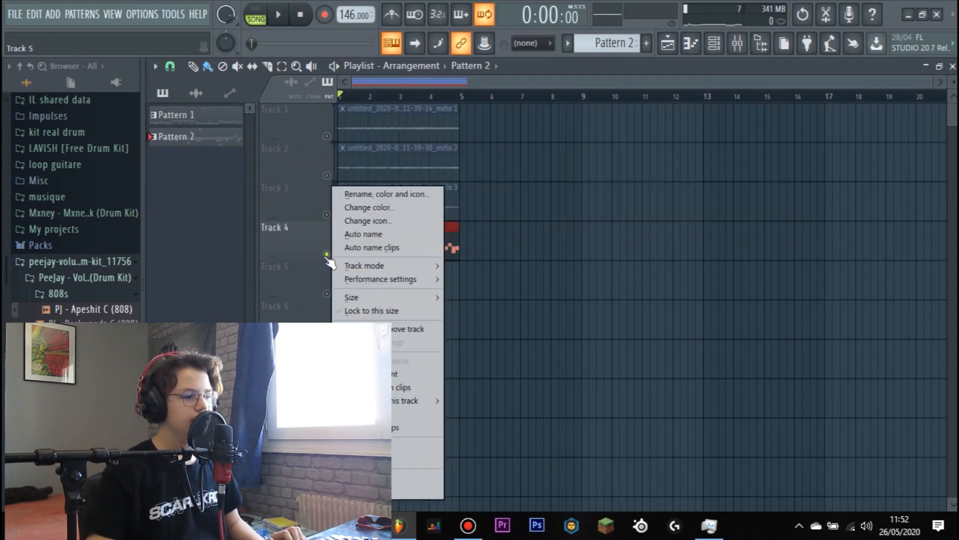
left_click(327, 254)
left_click(327, 255)
right_click(327, 254)
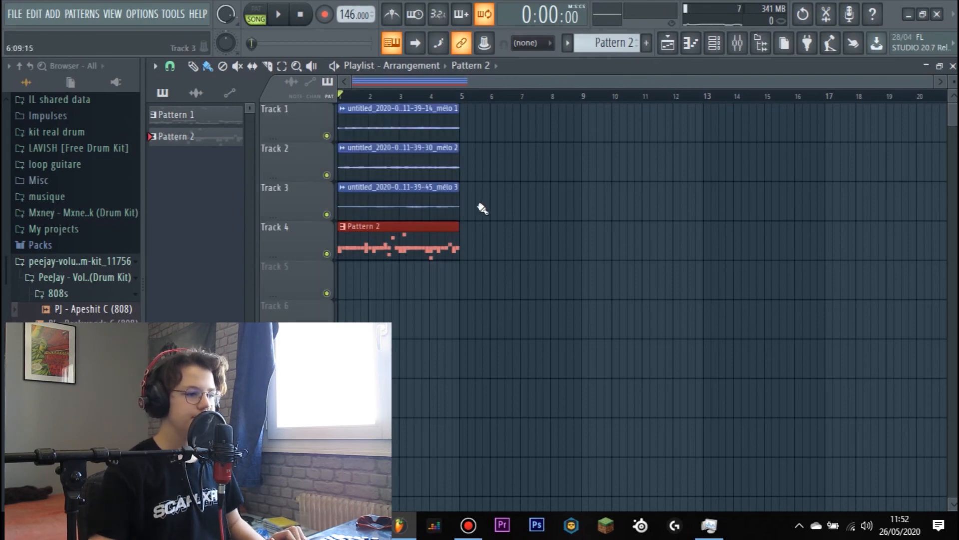
- Remove the Pattern 2 clip from the playlist and copy its hi-hat notes into a new pattern named hihat
right_click(413, 253)
left_click(715, 48)
key("ctrl+c")
scroll(610, 43, "down", 1)
key("ctrl+v")
right_click(610, 43)
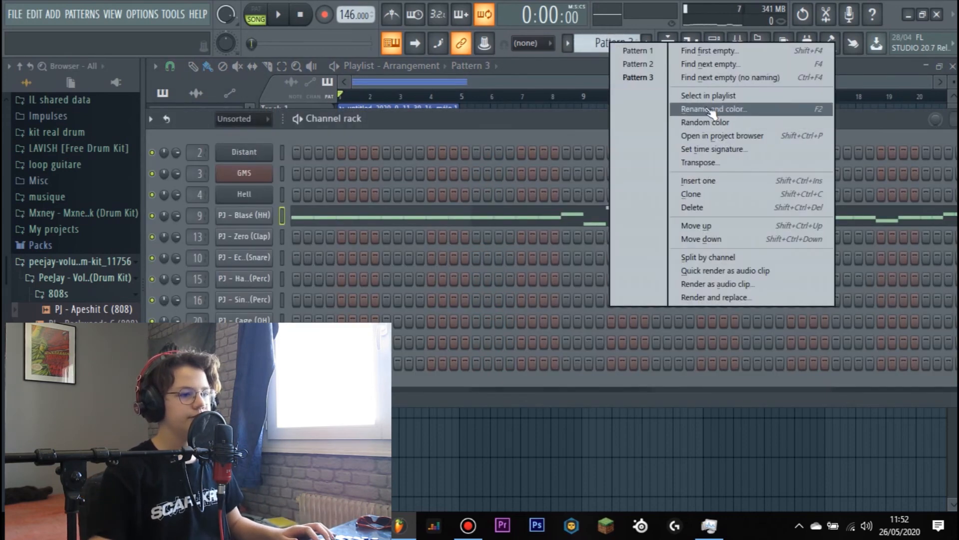
left_click(705, 109)
type("hiat")
key("BackSpace")
key("BackSpace")
type("hat")
key("Return")
- Copy the clap notes from Pattern 2 into a new pattern named clap
scroll(610, 44, "up", 2)
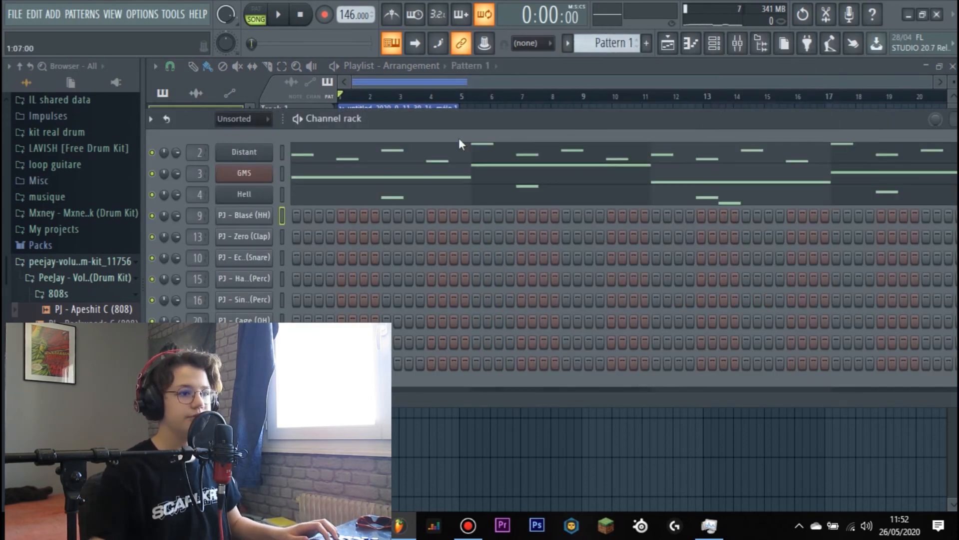
key("Right")
scroll(610, 43, "down", 2)
right_click(610, 42)
left_click(697, 111)
type("clap")
key("Return")
- Copy the snare notes from Pattern 2 into a new pattern named snare
scroll(610, 44, "up", 3)
key("Right")
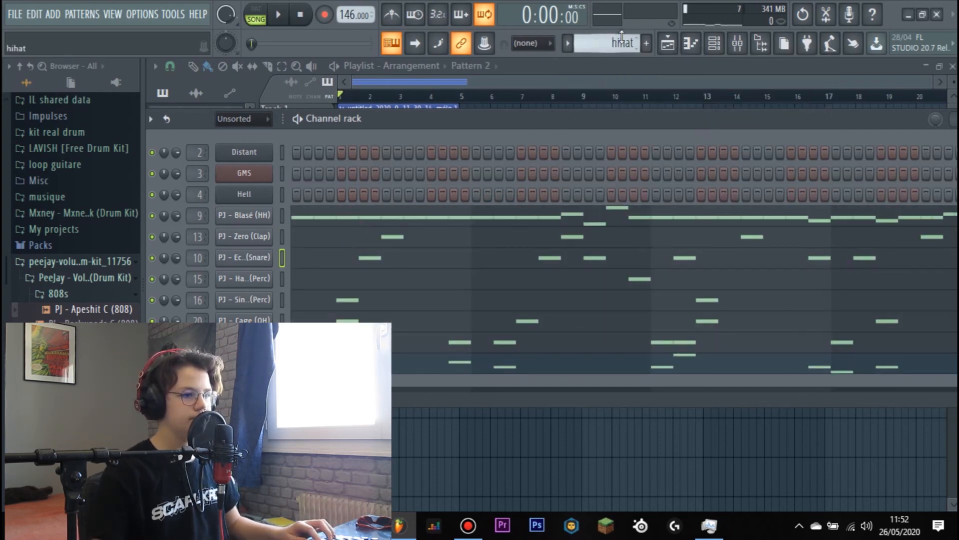
scroll(622, 40, "down", 3)
right_click(622, 40)
left_click(743, 109)
type("snare")
key("Return")
- Copy the percussion notes from Pattern 2 into a new pattern named perc
scroll(609, 43, "up", 3)
scroll(617, 43, "down", 4)
key("ctrl+v")
right_click(617, 43)
left_click(732, 111)
type("perc")
key("Return")
- Copy the open hat notes from Pattern 2 into a new pattern named open hat
scroll(609, 44, "up", 5)
scroll(607, 43, "down", 1)
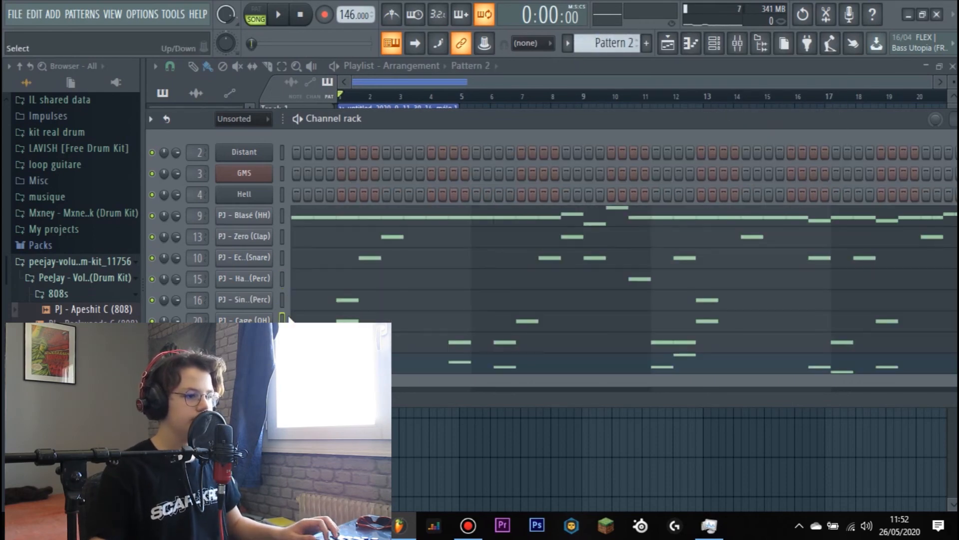
scroll(607, 43, "down", 5)
key("ctrl+v")
right_click(610, 43)
left_click(685, 113)
type("open hat")
key("Return")
- Copy the kick notes from Pattern 2 into a new pattern named kick
scroll(609, 43, "up", 6)
scroll(609, 43, "down", 1)
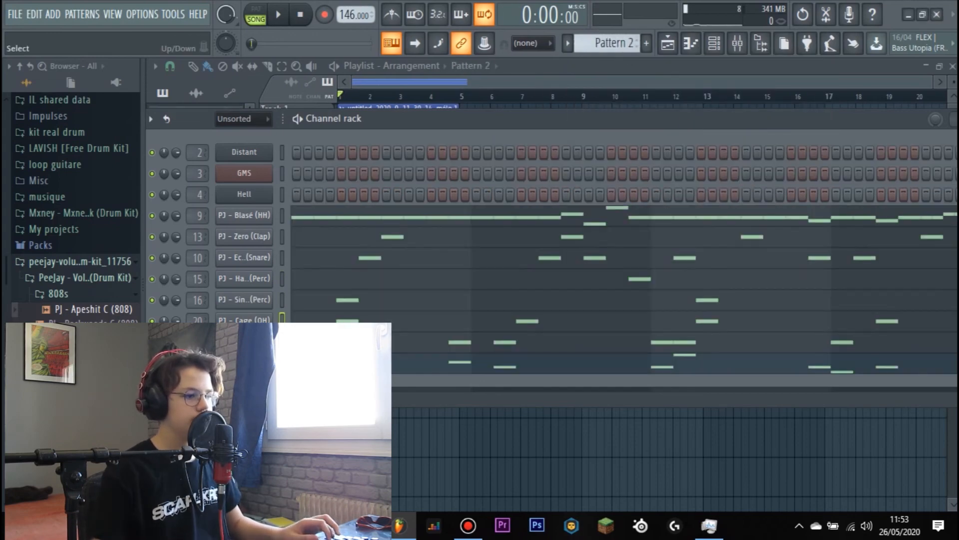
scroll(617, 43, "up", 1)
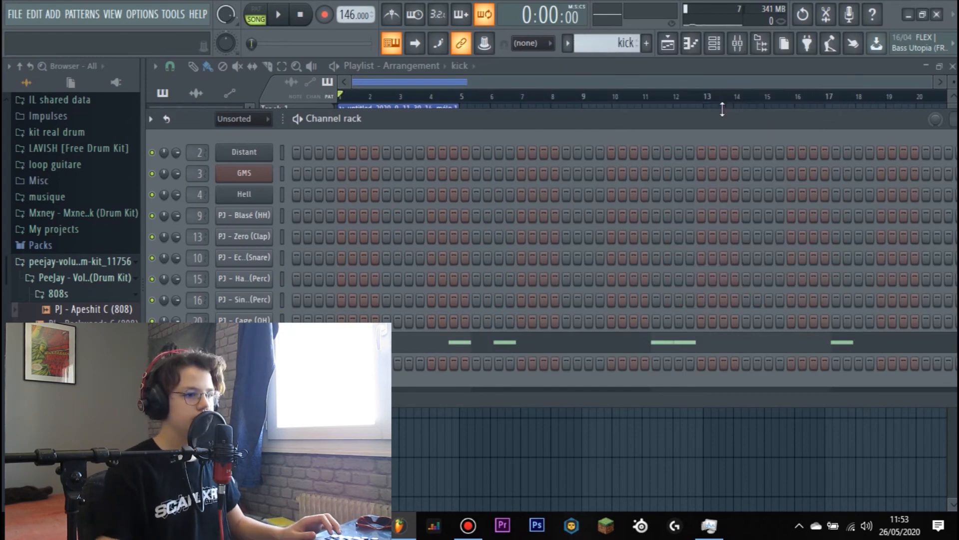
- Copy the PJ - Apeshit C (808) notes from Pattern 2 into a new pattern named 808
scroll(606, 44, "down", 1)
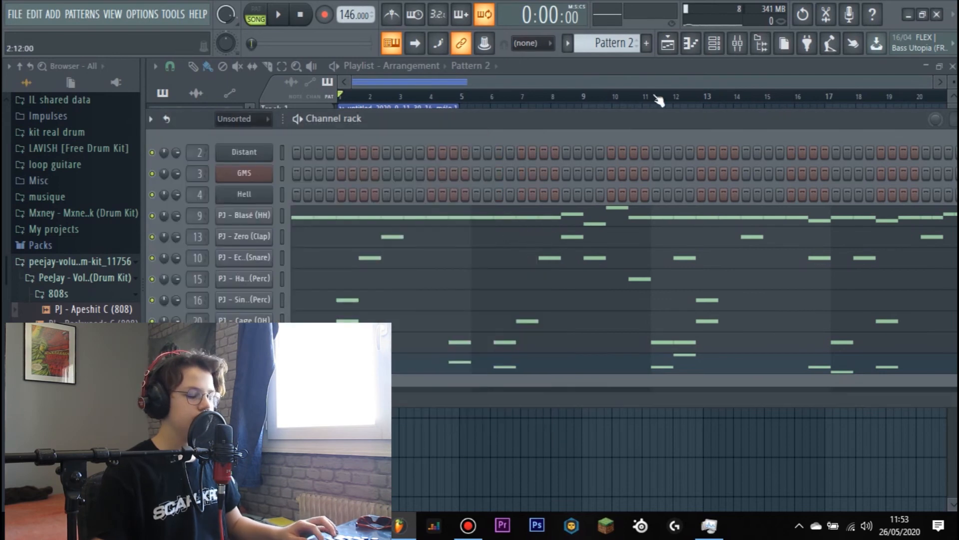
scroll(610, 45, "down", 7)
left_click(667, 43)
scroll(627, 44, "down", 1)
right_click(627, 44)
right_click(613, 45)
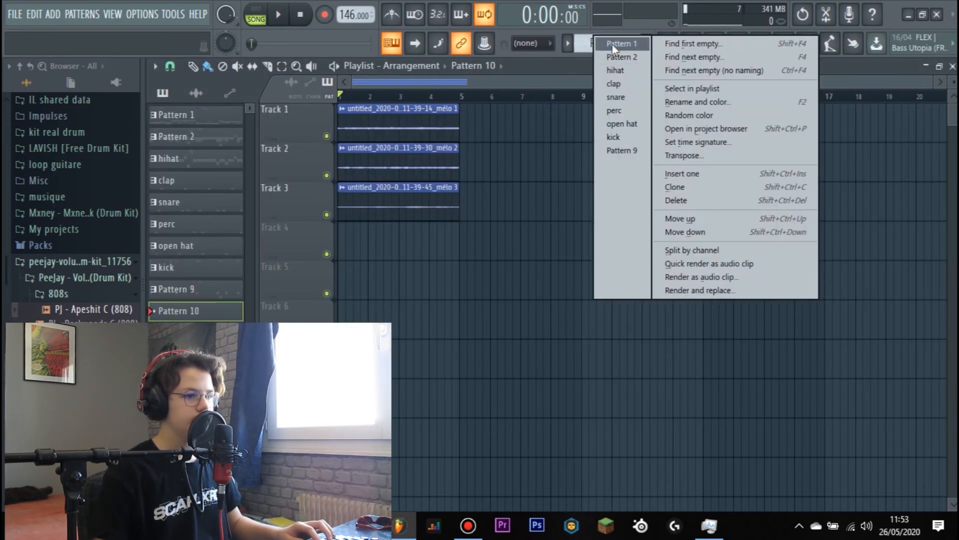
scroll(614, 49, "up", 1)
right_click(614, 49)
left_click(722, 103)
type("808")
key("Return")
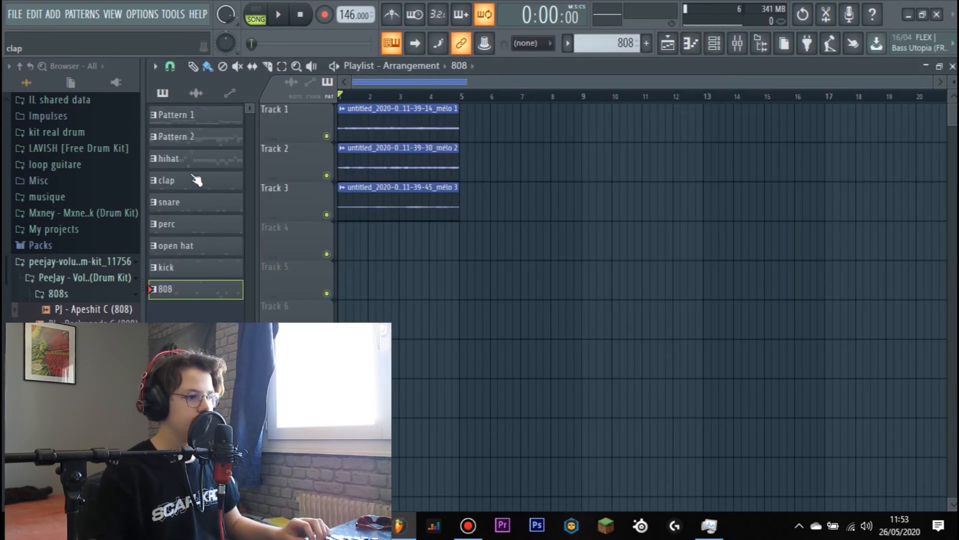
- Place the hihat, clap, snare, perc, open hat, kick and 808 patterns at bar 1 on playlist tracks 4 to 10
left_click_drag(199, 182, 354, 281)
left_click_drag(197, 207, 353, 282)
left_click_drag(199, 207, 354, 321)
left_click_drag(206, 225, 354, 361)
left_click_drag(179, 241, 353, 397)
left_click_drag(200, 248, 353, 439)
left_click_drag(200, 270, 353, 470)
left_click_drag(202, 293, 342, 244)
- Select all the clips in bars 1 to 4 and duplicate them four times to fill the playlist up to bar 21
scroll(346, 260, "down", 4)
scroll(465, 150, "up", 4)
scroll(476, 107, "down", 4)
scroll(480, 205, "up", 5)
left_click_drag(475, 105, 419, 508)
key("ctrl+b")
key("ctrl+b")
key("ctrl+b")
key("ctrl+b")
- Delete the mélo 2 clip from bars 1 to 4 and the mélo 3 clips from bars 1 to 8
scroll(633, 270, "down", 2)
right_click(367, 162)
scroll(400, 200, "down", 1)
key("space")
scroll(425, 200, "up", 2)
right_click(462, 204)
right_click(454, 257)
- Delete the drum clips before bar 9, all perc clips, and the kick and 808 clips before bar 17, and start playback
scroll(561, 338, "down", 3)
right_click(534, 394)
right_click(540, 270)
right_click(619, 279)
right_click(687, 280)
left_click_drag(473, 377, 704, 400)
left_click_drag(625, 323, 625, 285)
right_click(622, 243)
key("space")
key("space")
scroll(700, 339, "up", 2)
right_click(630, 399)
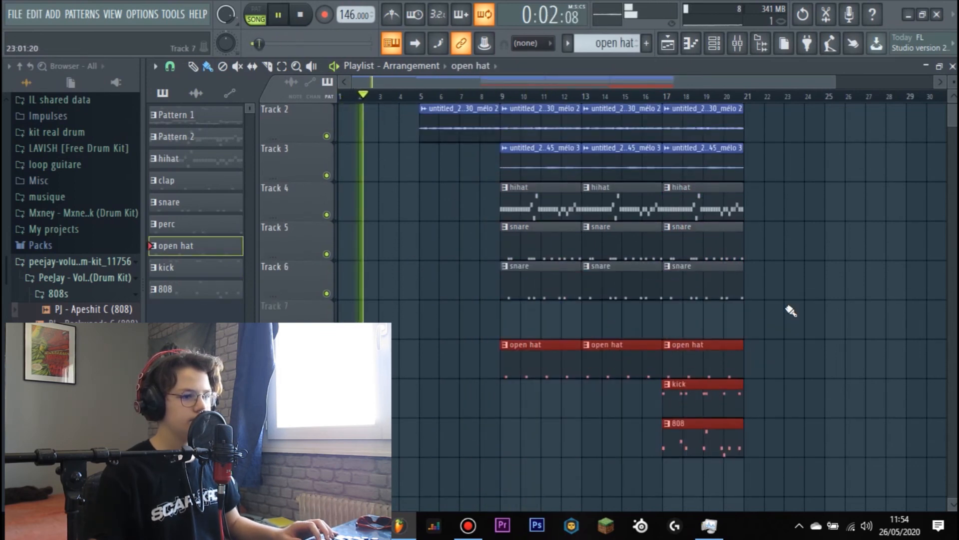
- Duplicate the section in bars 17 to 20 once to bar 21 and delete all the mélo 3 clips from track 3
scroll(784, 225, "up", 1)
left_click(778, 124, "ctrl")
left_click_drag(778, 124, 705, 465)
key("ctrl+b")
right_click(535, 206)
scroll(636, 97, "down", 1)
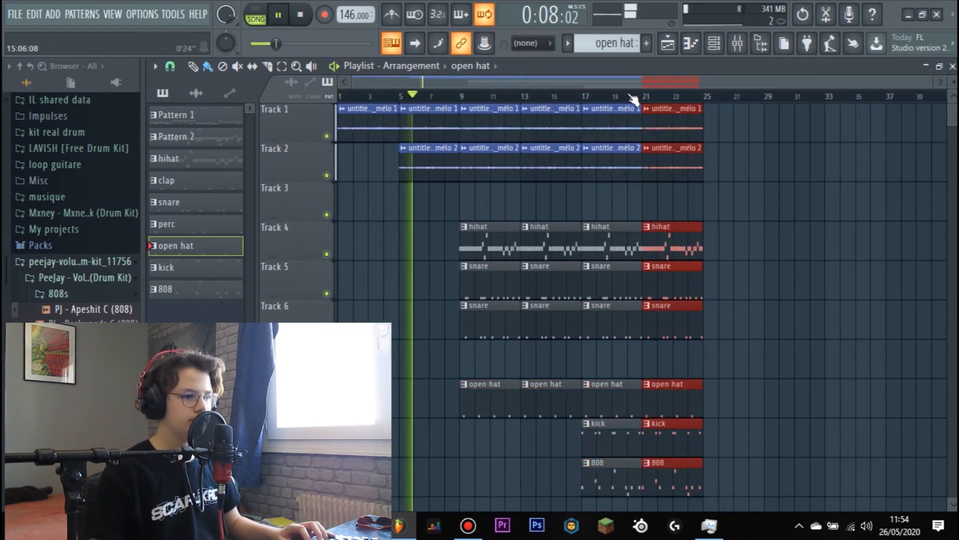
- Duplicate the last four-bar section twice more to extend the arrangement to bar 33
left_click_drag(744, 122, 664, 478)
key("ctrl+b")
key("ctrl+b")
- Place the mélo 3 audio clip on track 3 at bar 25 and duplicate it to bar 29
left_click(735, 205, "ctrl")
left_click(195, 93)
left_click_drag(200, 159, 621, 201)
left_click_drag(805, 210, 732, 206)
left_click(732, 206, "ctrl")
key("ctrl+b")
scroll(689, 100, "down", 1)
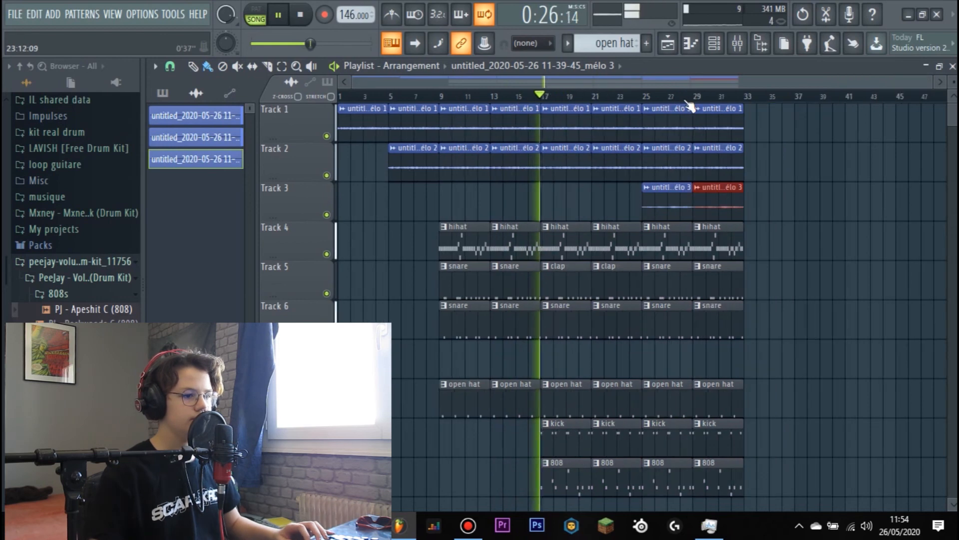
- Stop playback, add CRASH - OXYGENE and CRASH - DEVIL from Drum kit Cosmos to the playlist, and reverse the CRASH - DEVIL sample
scroll(78, 265, "up", 7)
left_click(76, 286)
key("space")
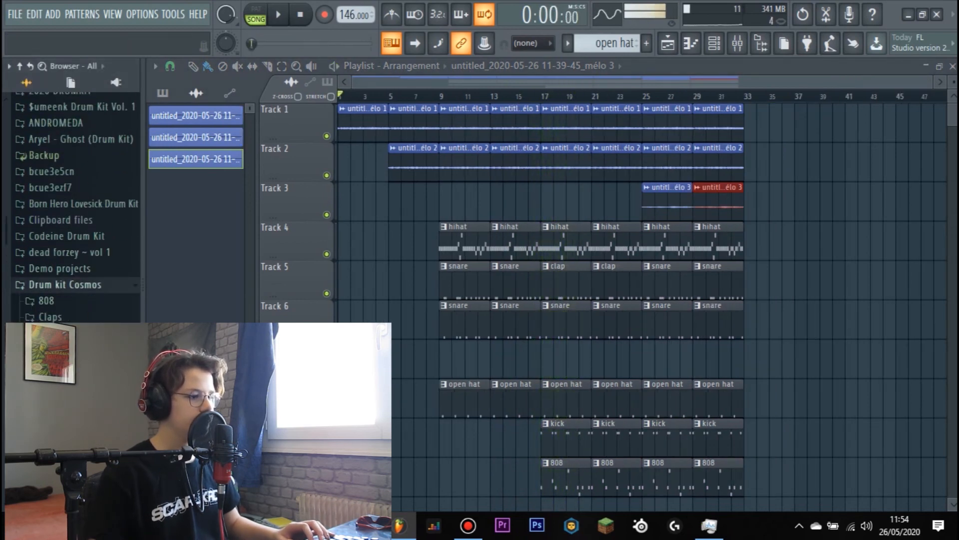
left_click_drag(443, 481, 460, 353)
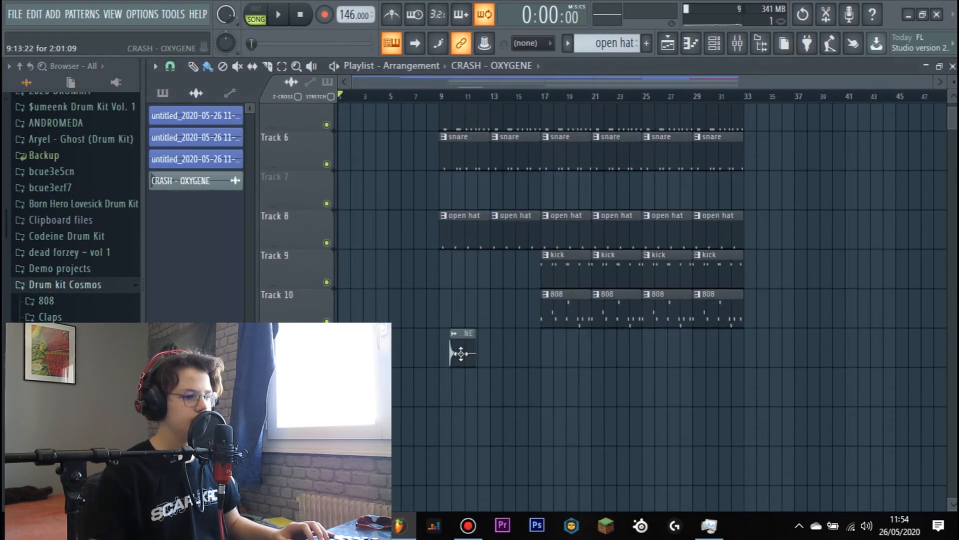
left_click_drag(75, 430, 406, 384)
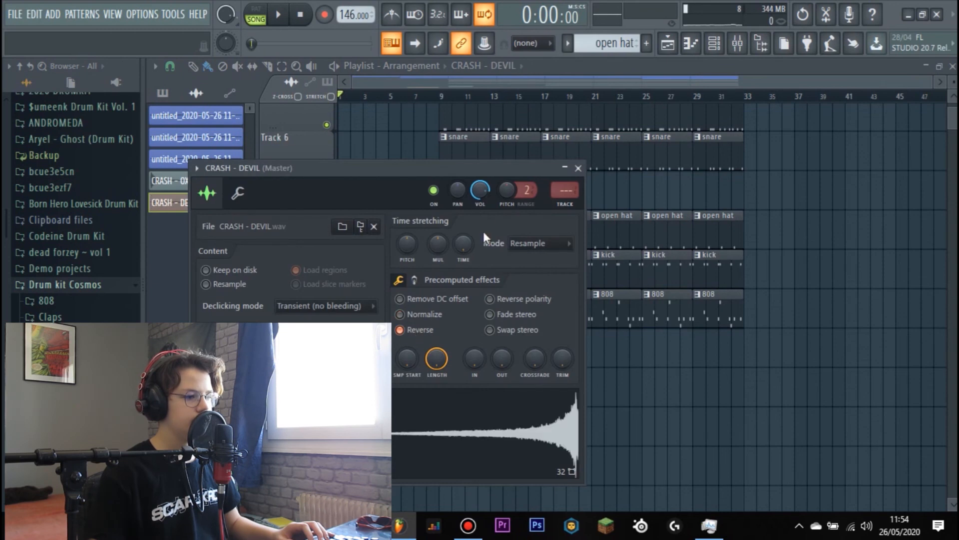
- Lower the volume of the CRASH - DEVIL and CRASH - OXYGENE samples slightly and close their channel settings
left_click_drag(470, 237, 470, 246)
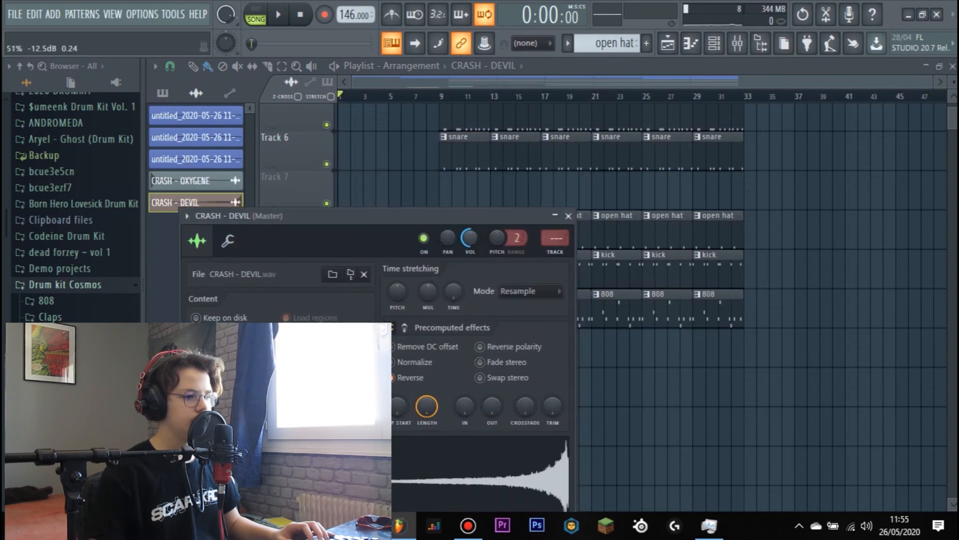
left_click(567, 216)
double_click(449, 346)
left_click_drag(461, 170, 460, 179)
left_click(561, 150)
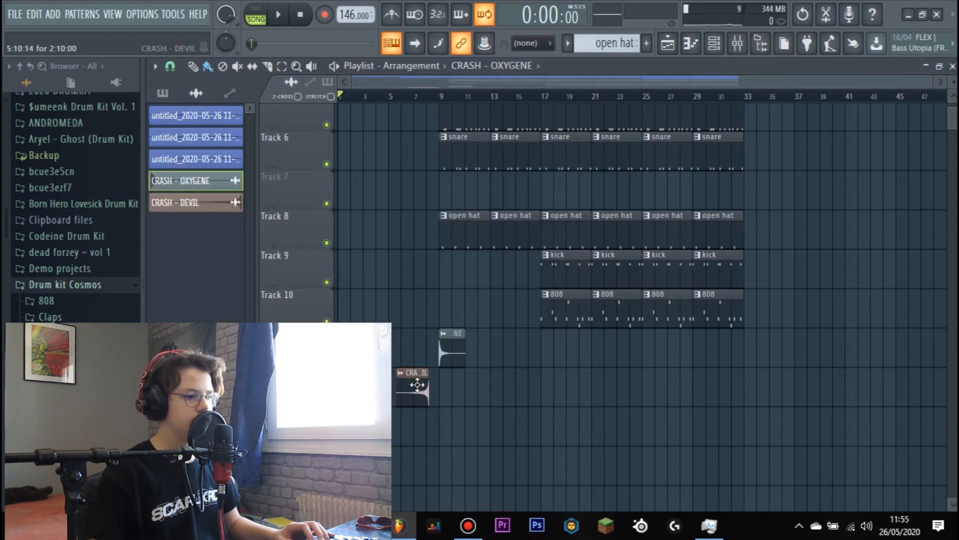
- Move the reversed CRASH - DEVIL clip on track 12 so it ends at bar 9, and start playback
left_click_drag(417, 385, 428, 385)
scroll(433, 107, "up", 5)
key("space")
scroll(413, 203, "down", 2)
scroll(415, 200, "up", 2)
scroll(418, 108, "down", 2)
- Duplicate both crash clips so the reversed CRASH - DEVIL ends and CRASH - OXYGENE starts at bar 17
left_click_drag(472, 429, 409, 466)
key("ctrl+b")
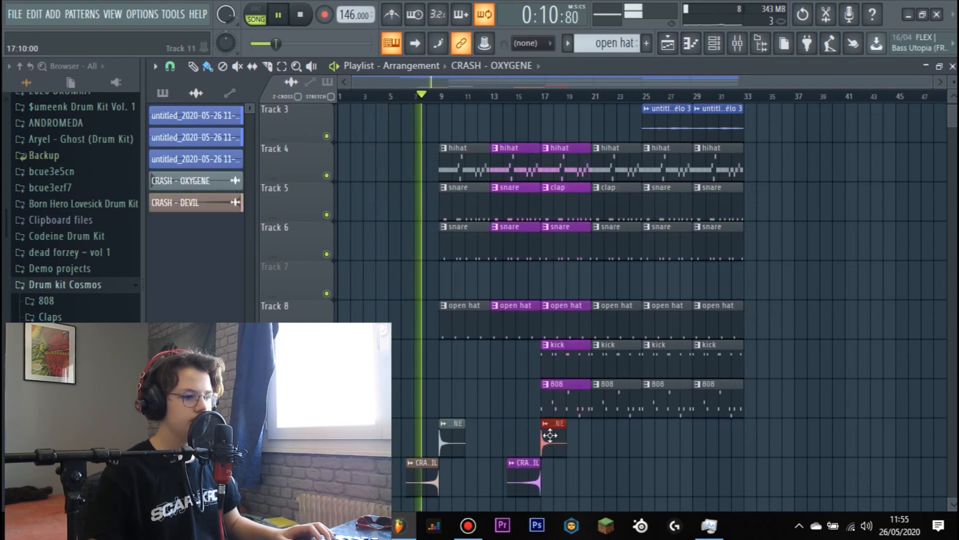
left_click(525, 476)
- Duplicate the eight-bar section in bars 25 to 32 to extend the arrangement to bar 41
scroll(625, 278, "up", 2)
left_click_drag(764, 120, 673, 465)
key("ctrl+b")
left_click(910, 278, "ctrl")
- Delete the mélo 2 clip at bar 25 on track 2 and all clips in bars 29 to 32
right_click(670, 161)
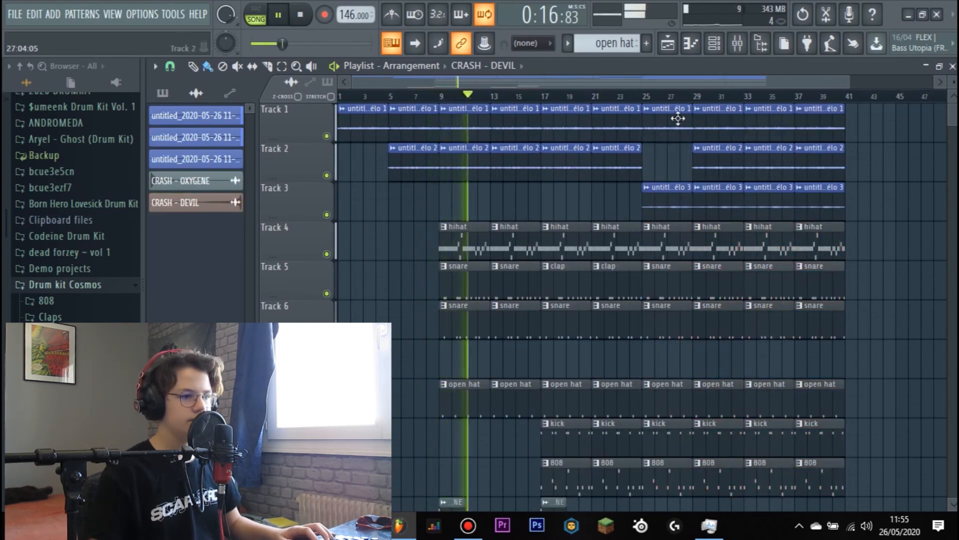
right_click(704, 162)
right_click(714, 125)
- Move the section from bar 33 back to bar 29 and delete the drum and 808 clips in bars 25 to 28
left_click_drag(874, 105, 764, 417)
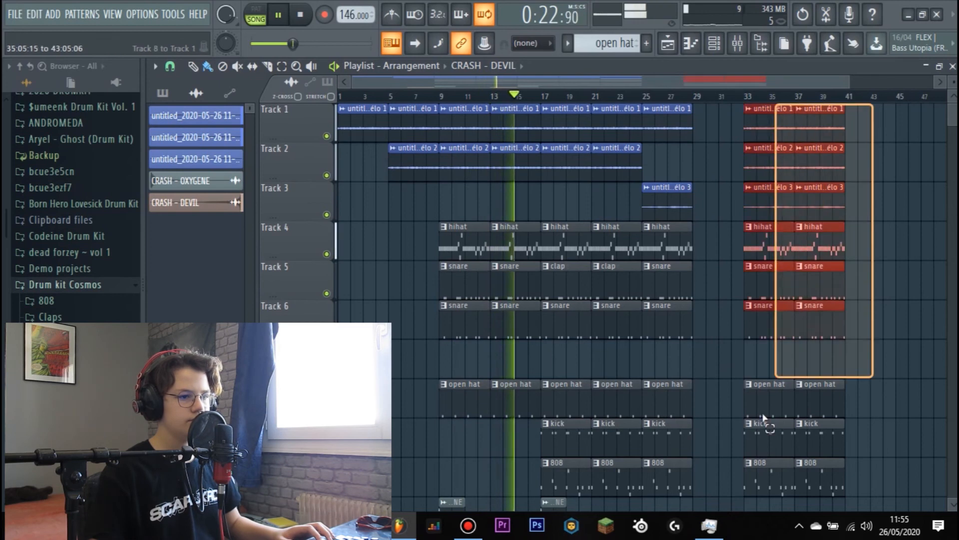
left_click_drag(749, 278, 670, 278)
right_click(665, 369)
scroll(578, 454, "down", 2)
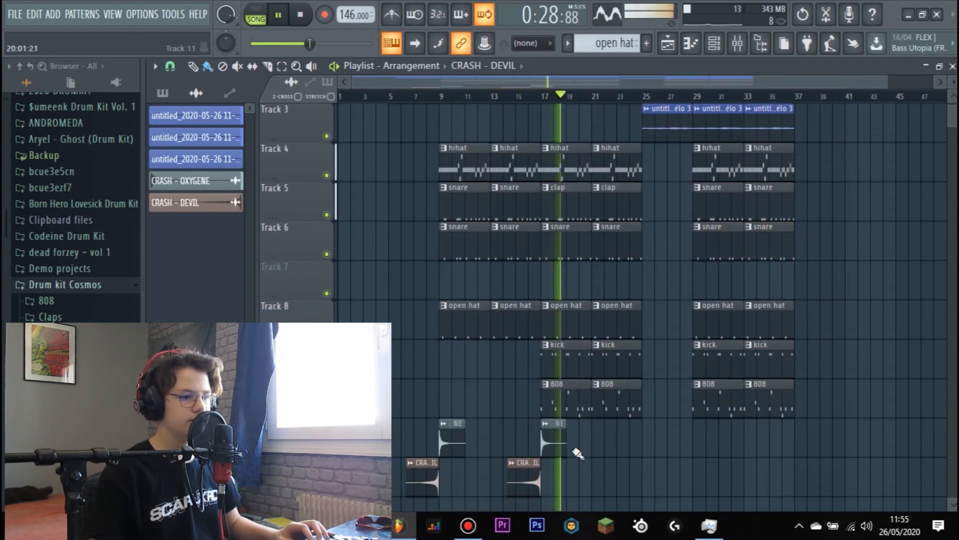
- Place a reversed CRASH - DEVIL ending at bar 25 and add TRANSITION - RAW from Drum kit Cosmos on track 13, ending at bar 29
left_click_drag(65, 425, 687, 194)
scroll(634, 315, "up", 8)
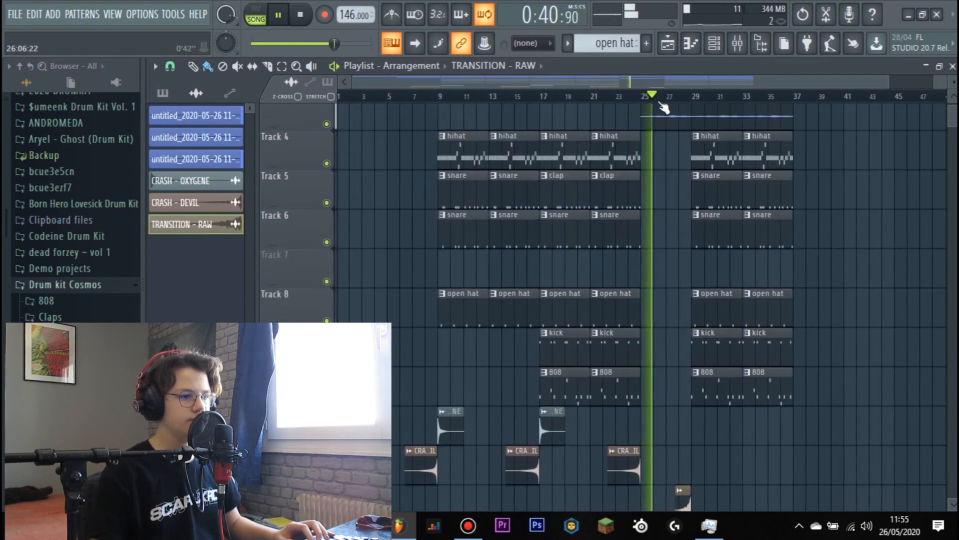
scroll(661, 90, "down", 1)
scroll(632, 231, "up", 3)
scroll(631, 231, "down", 3)
scroll(631, 232, "up", 3)
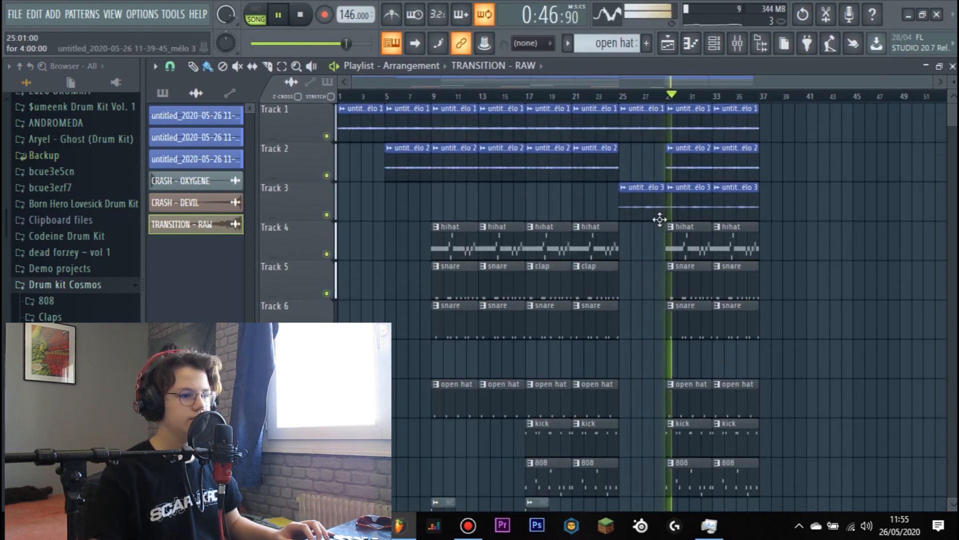
- Play the arrangement from the start and reduce the track height to fit tracks 1 to 13 in view
key("space")
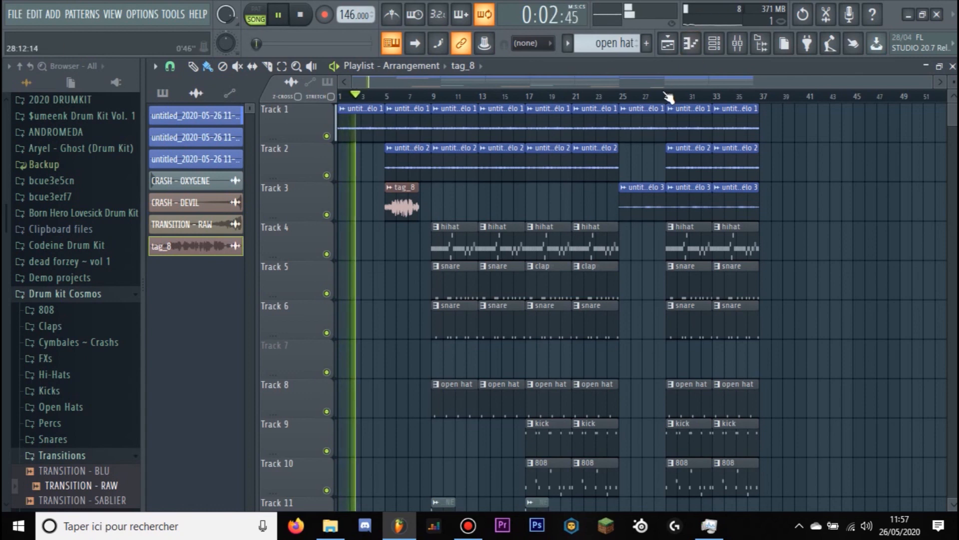
scroll(660, 124, "down", 1)
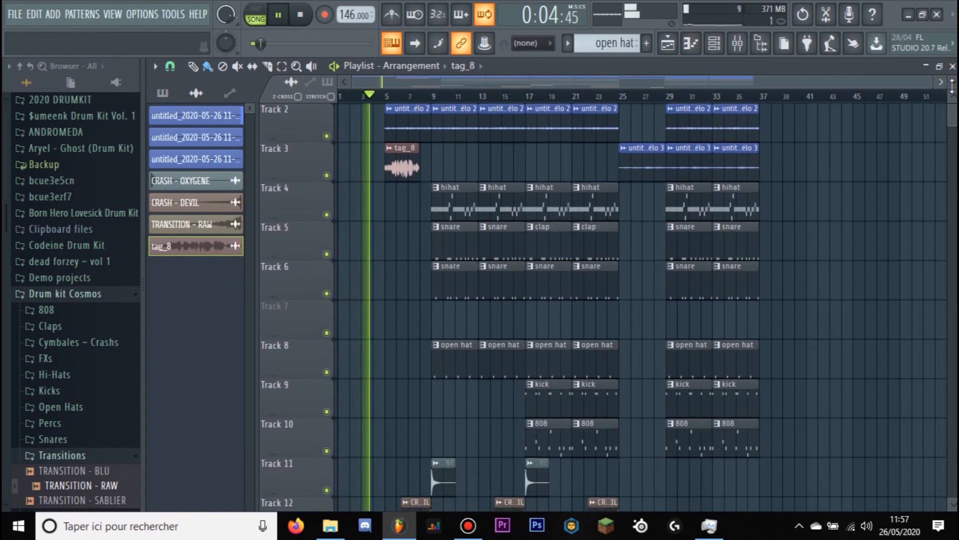
left_click_drag(953, 81, 953, 78)
scroll(893, 203, "up", 1)
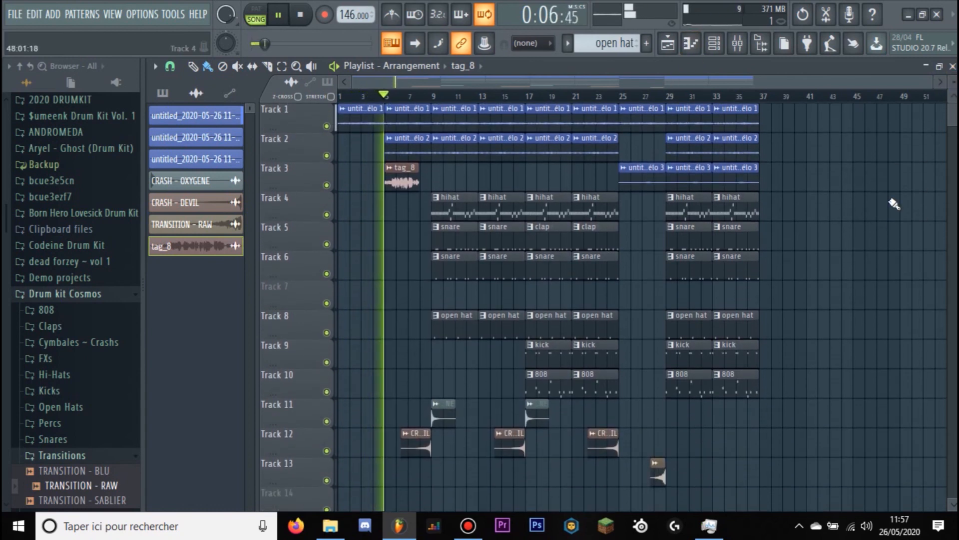